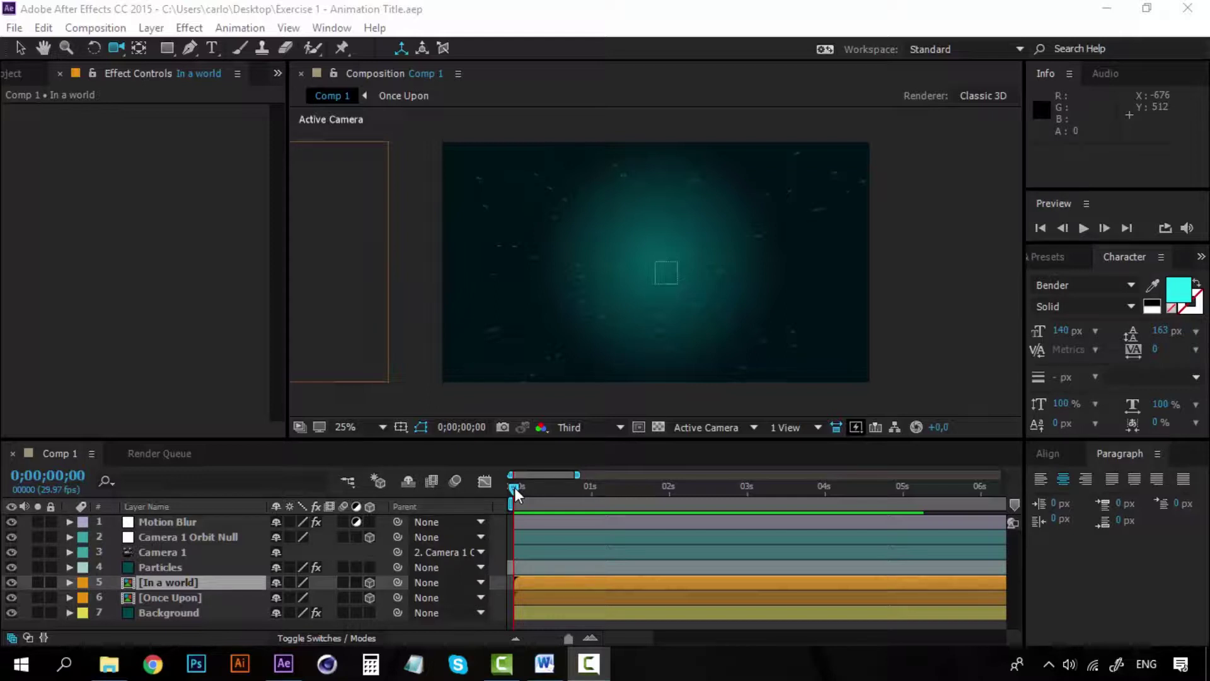
Preview the title animation, then stop around the four-second mark
click(514, 486)
key(space)
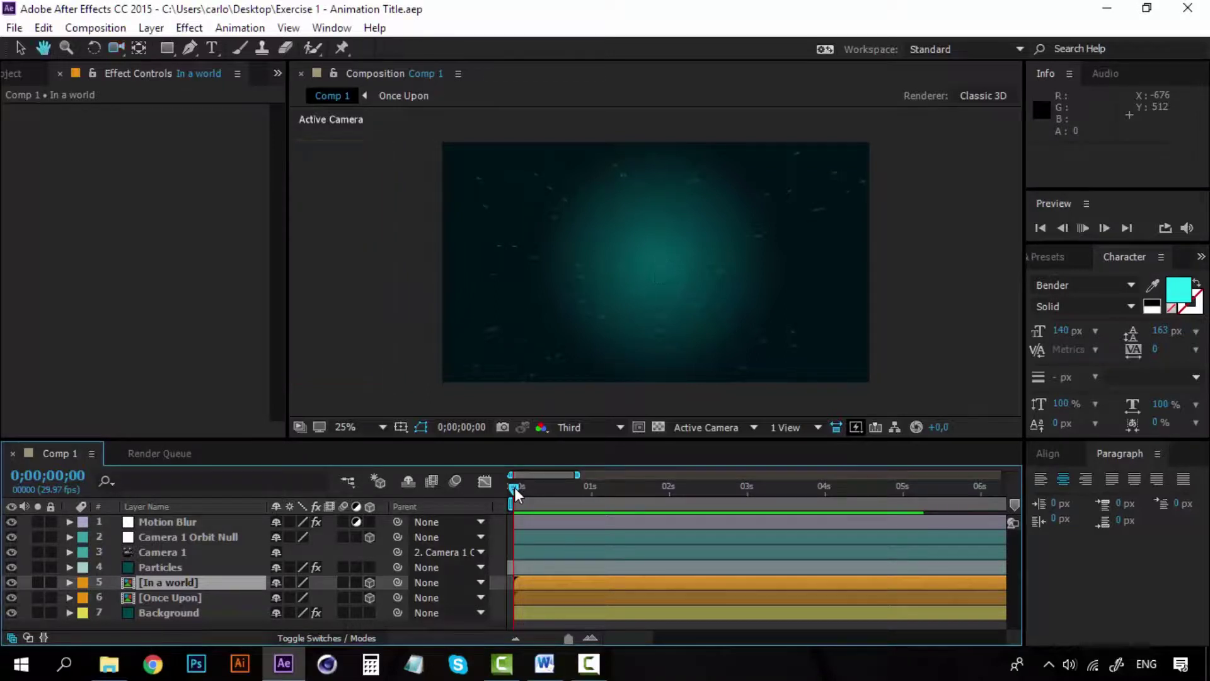
key(space)
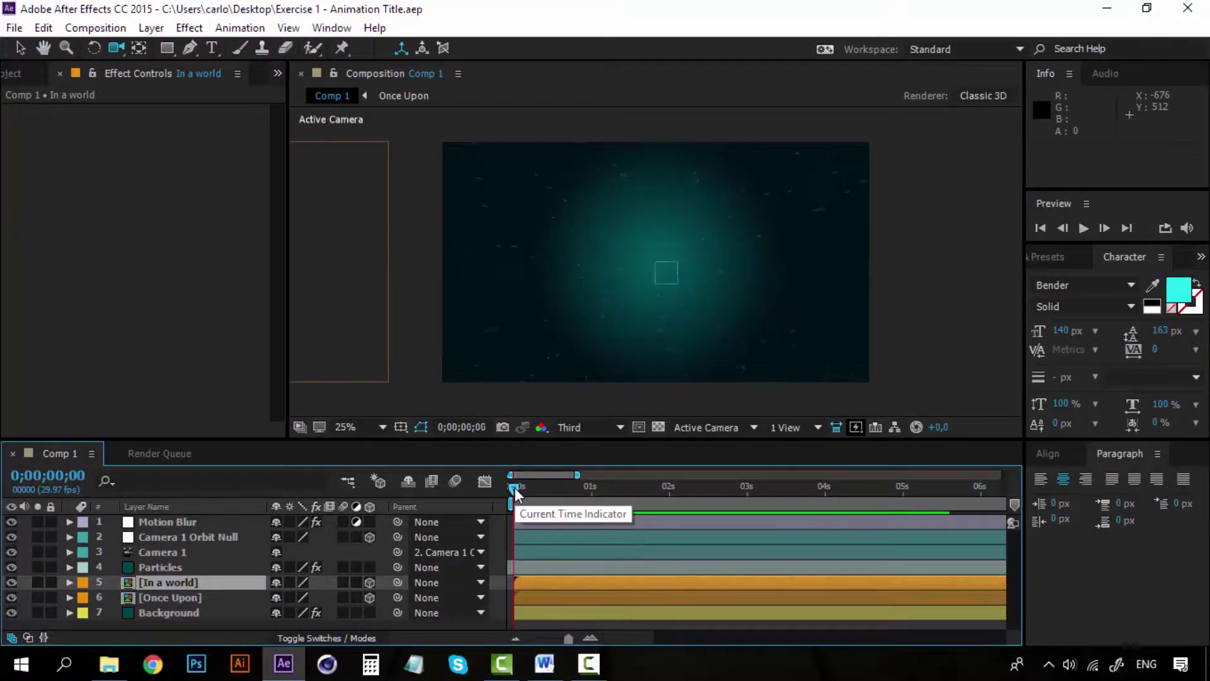
key(space)
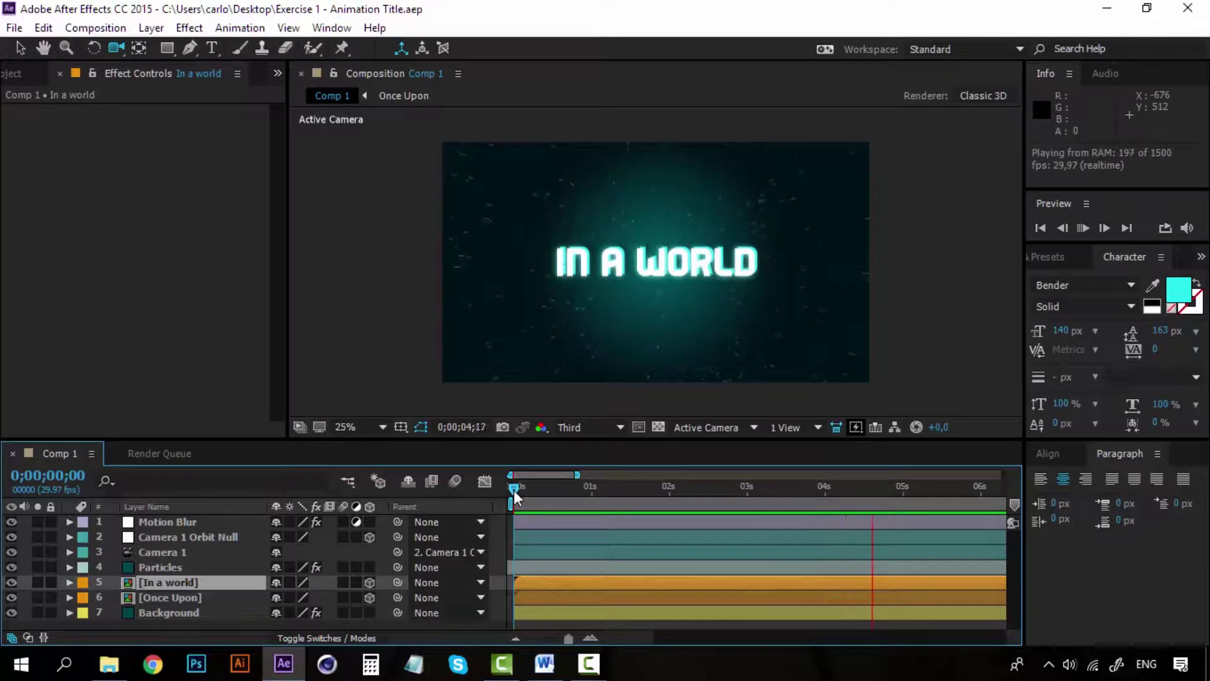
mouse_move(815, 485)
mouse_down()
mouse_move(898, 483)
mouse_move(825, 479)
mouse_up()
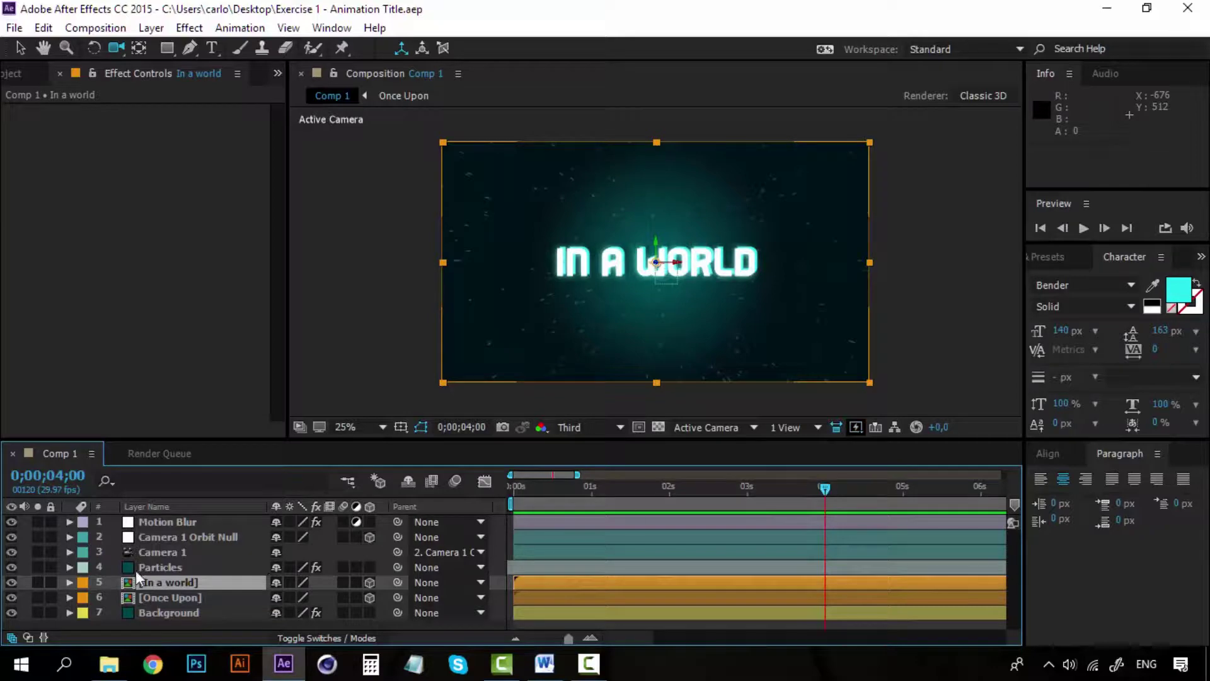
Reveal Camera 1 Orbit Null's animated Position property and go to its last keyframe
click(202, 539)
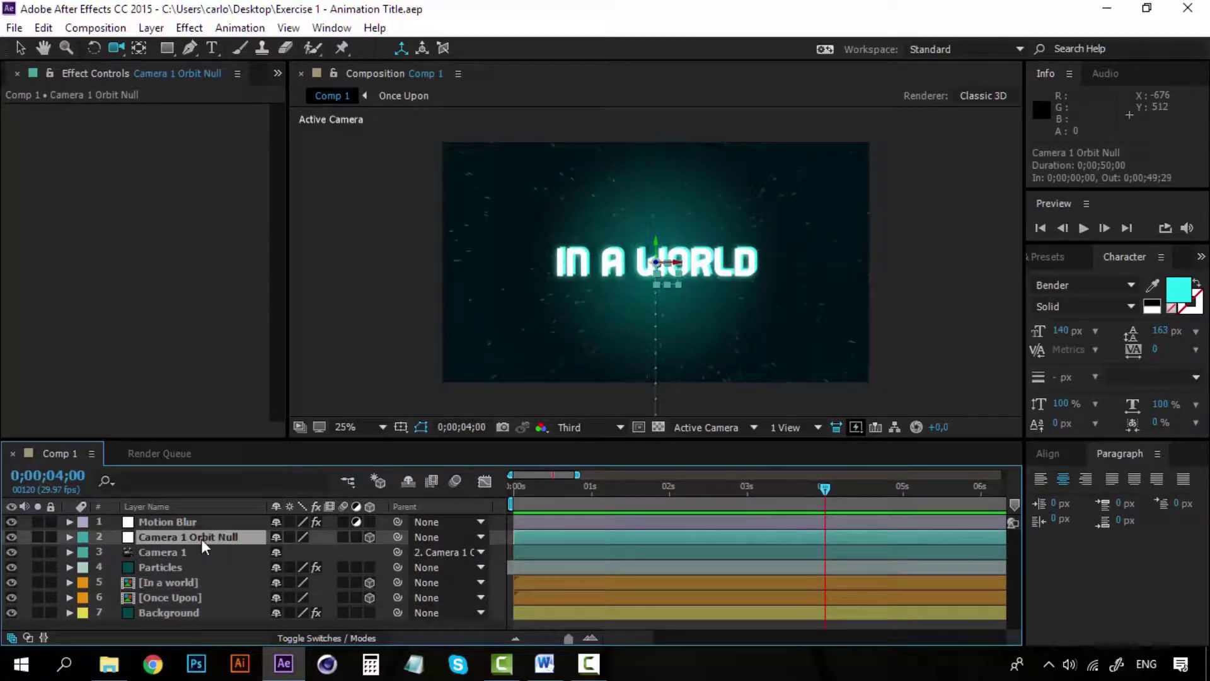
key(p)
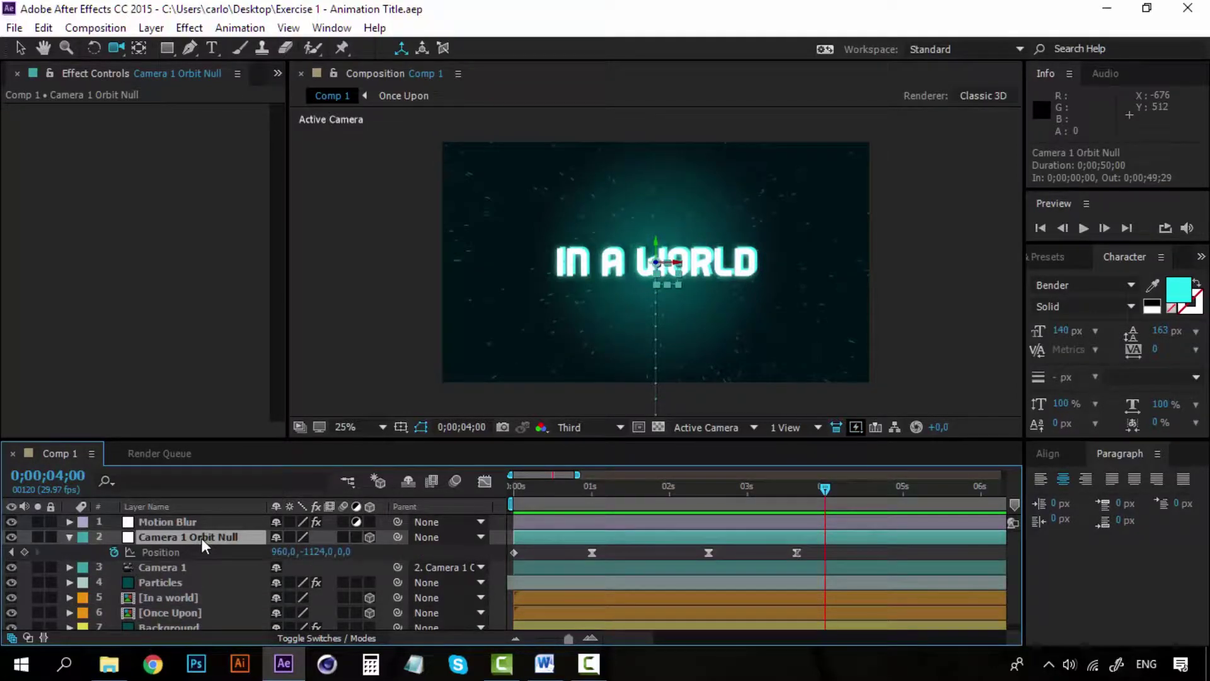
drag(822, 488, 794, 492)
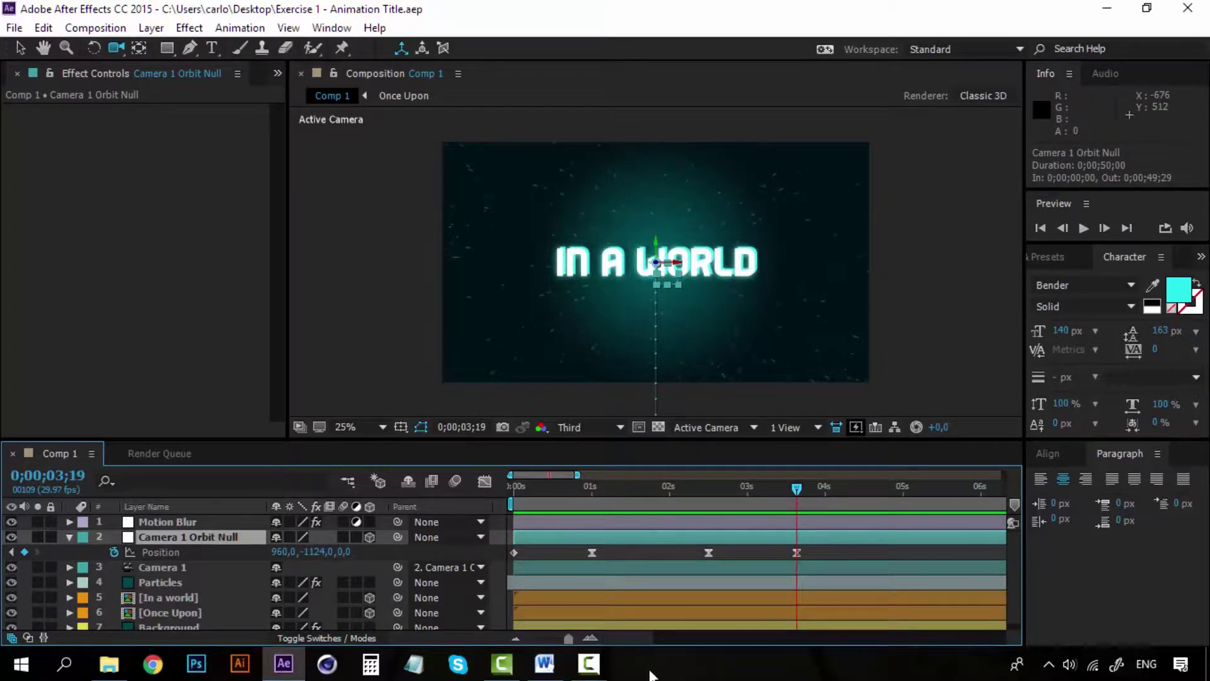
drag(630, 640, 633, 636)
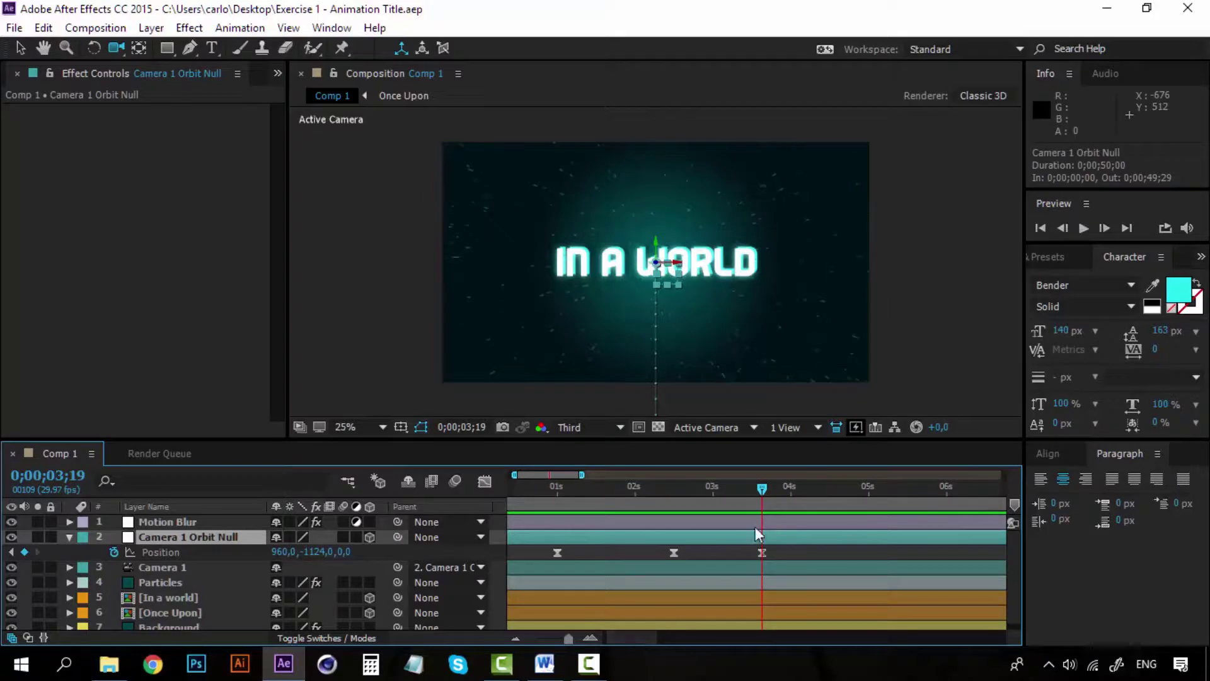
Scrub between the ONCE UPON A TIME keyframe at one second and past the third Position keyframe
click(555, 488)
mouse_move(554, 488)
mouse_down()
mouse_move(661, 488)
mouse_move(557, 494)
mouse_up()
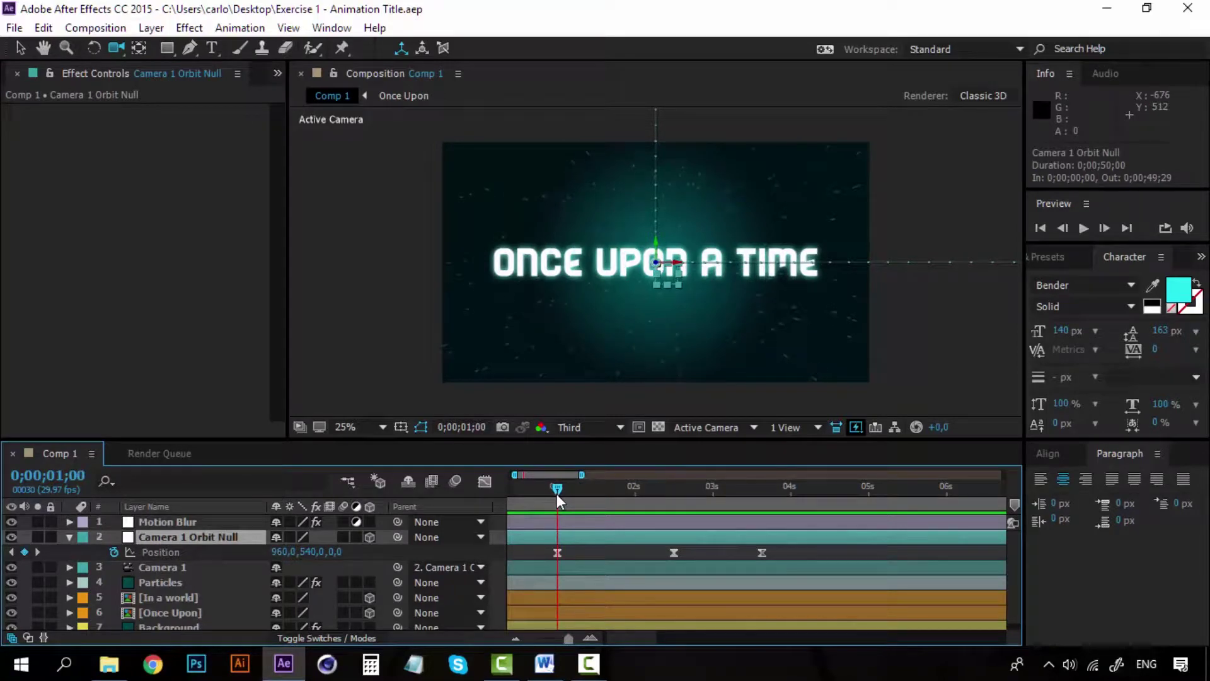
drag(628, 634, 613, 637)
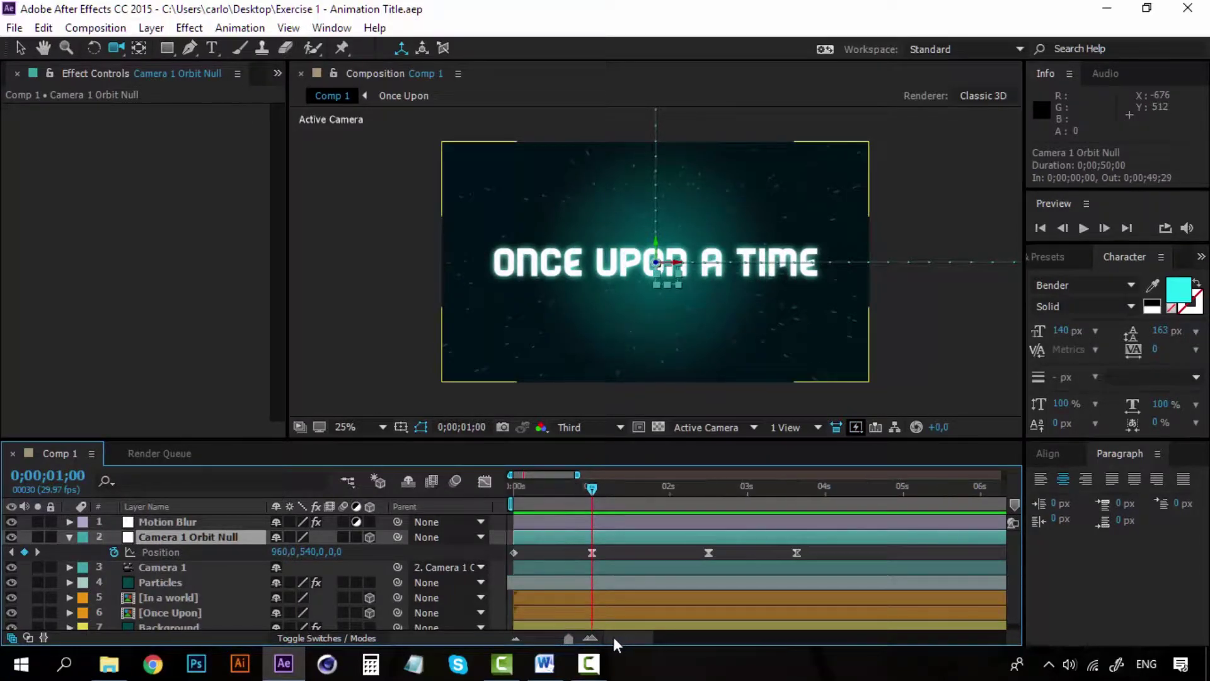
mouse_move(593, 489)
mouse_down()
mouse_move(576, 487)
mouse_move(592, 490)
mouse_up()
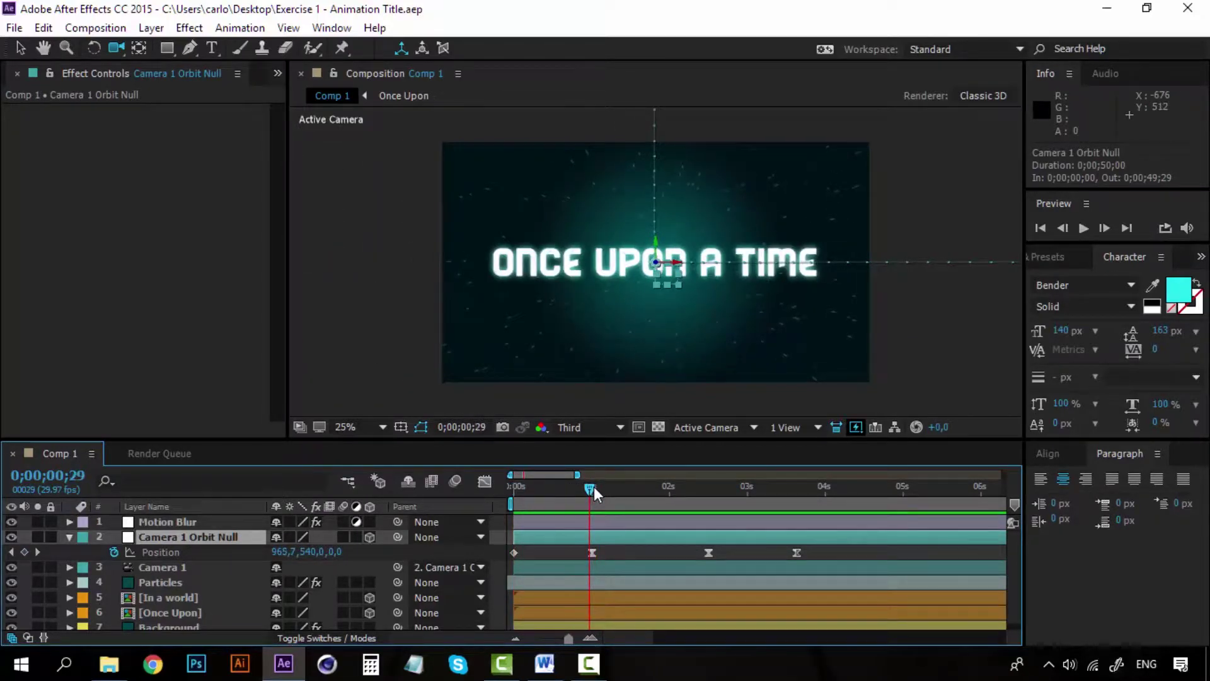
drag(594, 486, 796, 501)
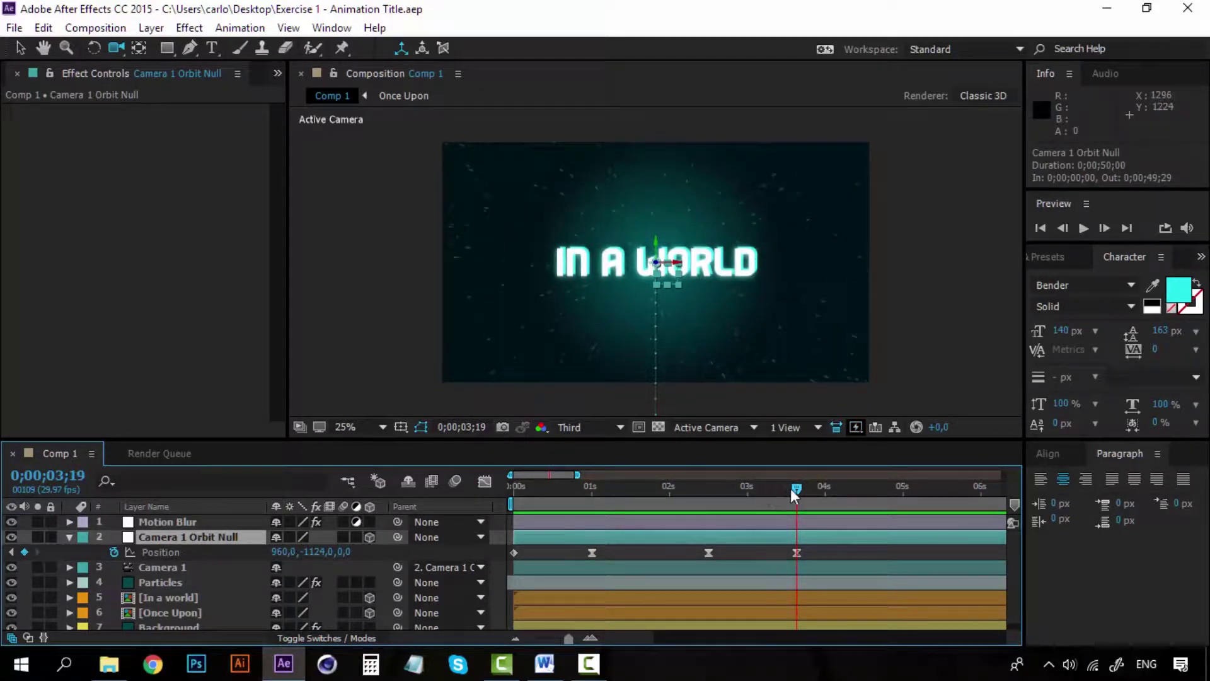
drag(797, 489, 592, 489)
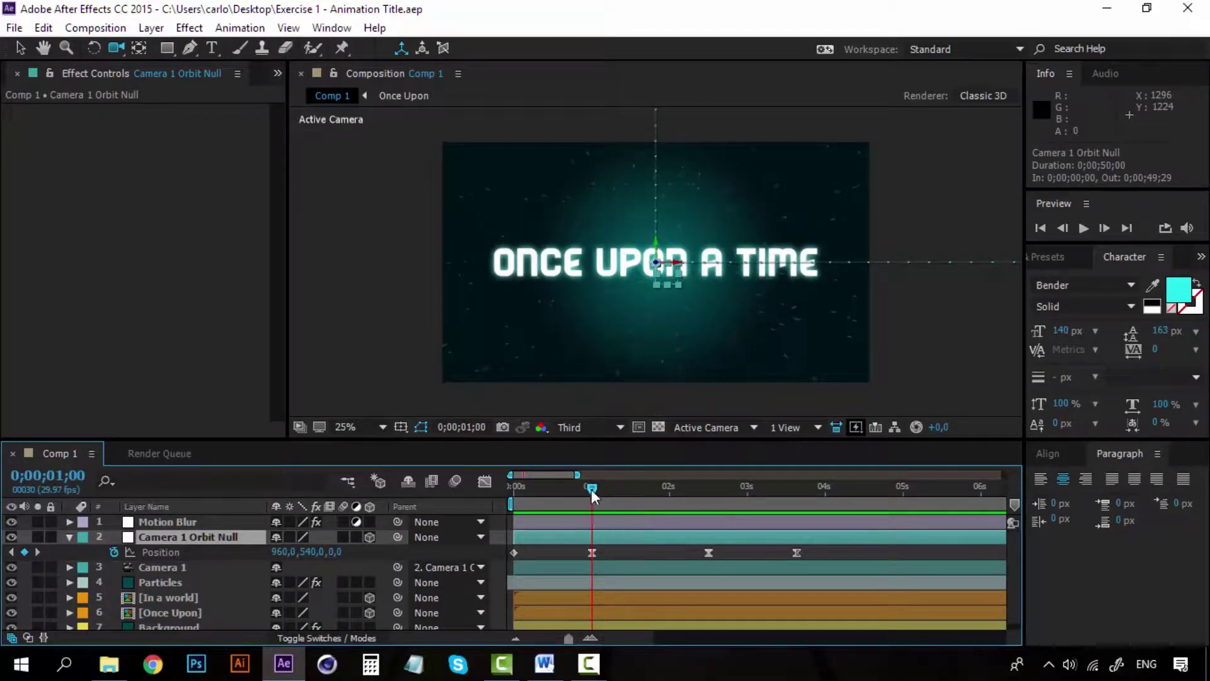
drag(592, 488, 797, 500)
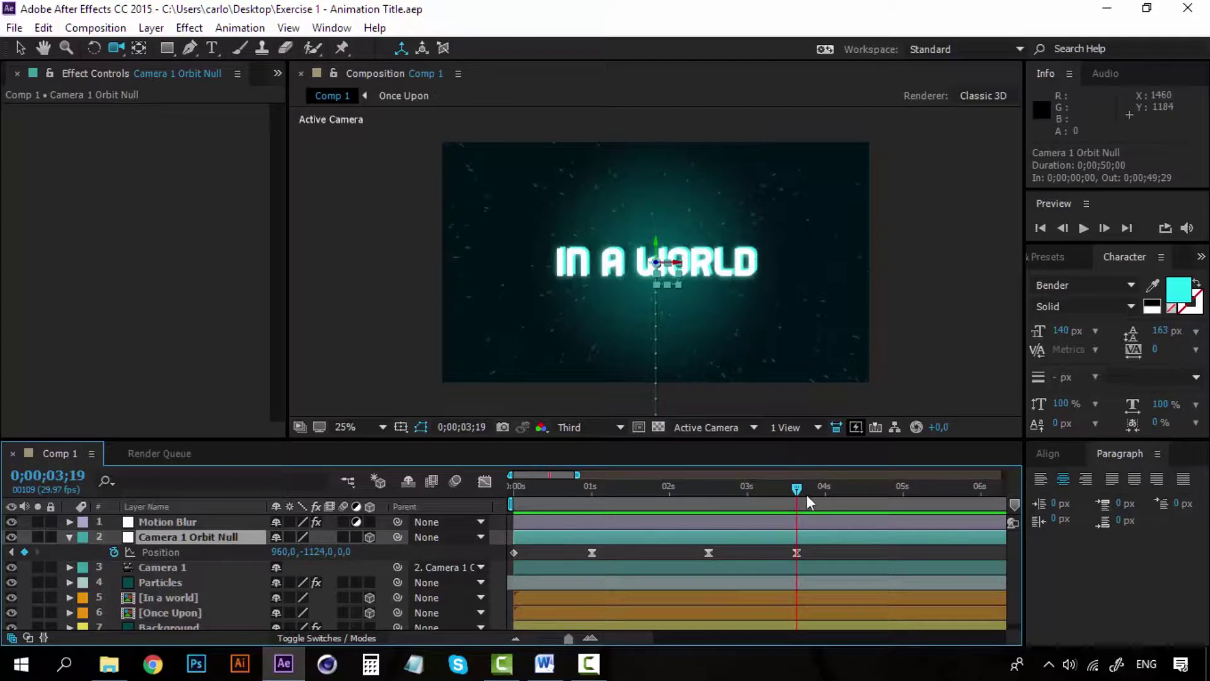
drag(797, 488, 925, 492)
Add a Position keyframe on the orbit null and shift it to 0;00;05;07
click(26, 551)
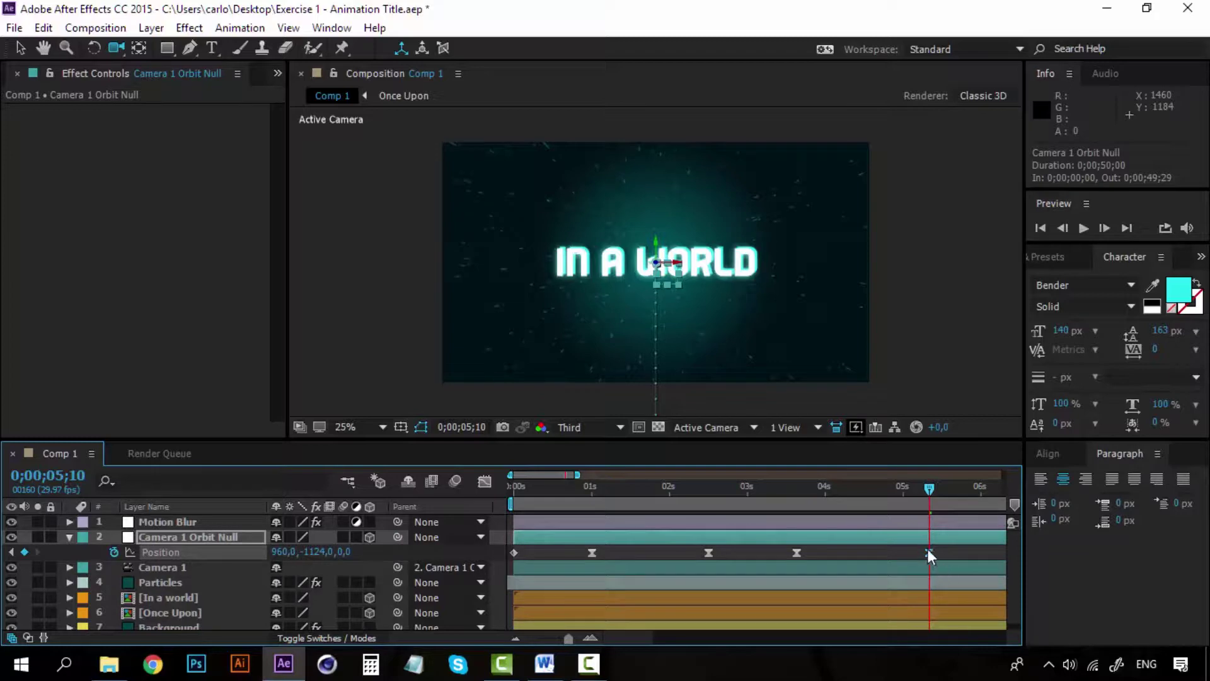
drag(928, 552, 920, 549)
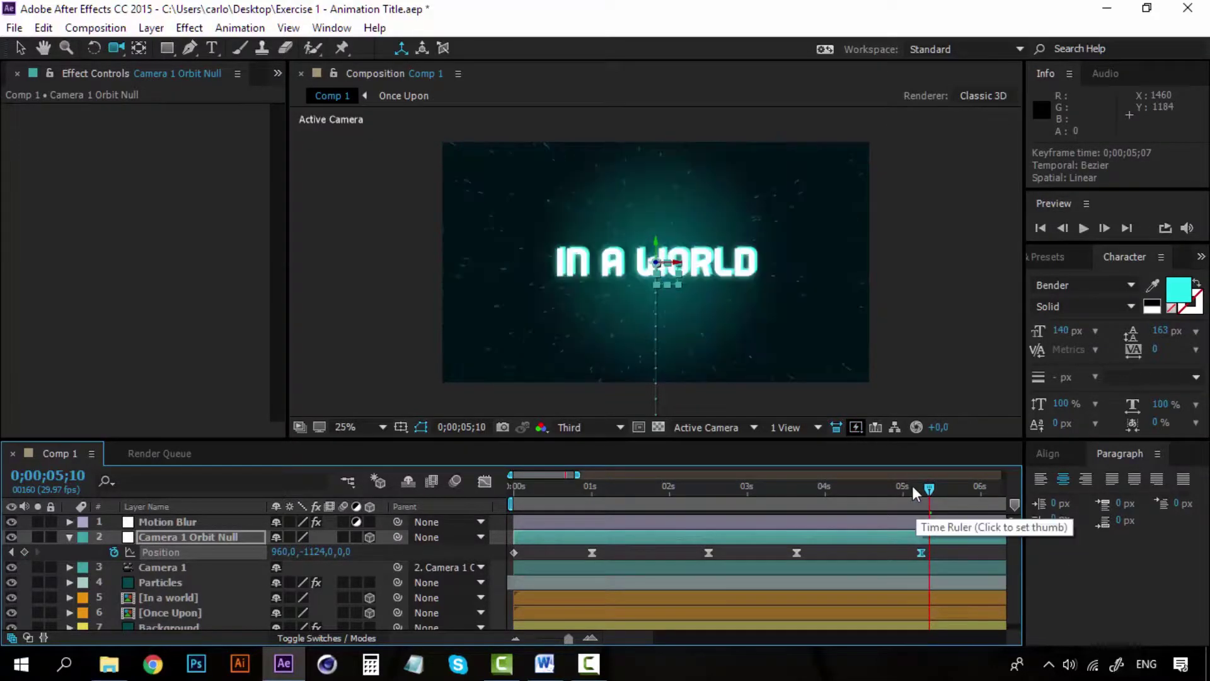
drag(912, 485, 920, 486)
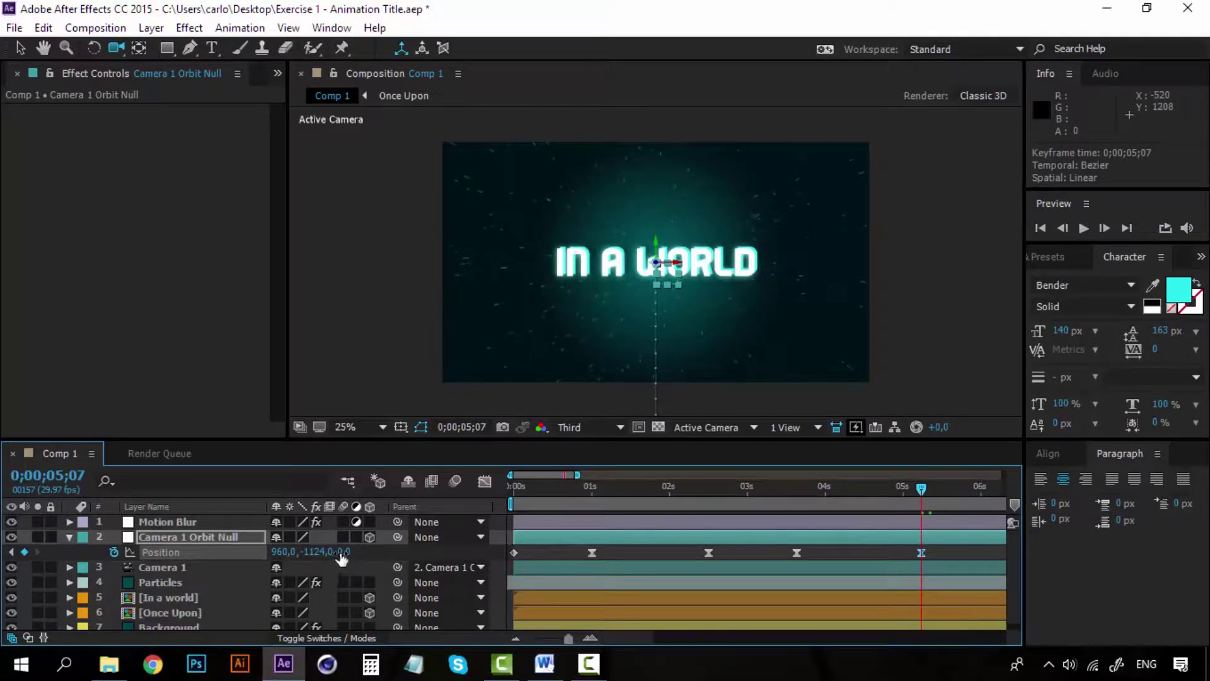
Scrub back through the animation and park the current time at about 6;05
mouse_move(601, 503)
mouse_down()
mouse_move(516, 487)
mouse_move(922, 486)
mouse_up()
drag(633, 638, 647, 638)
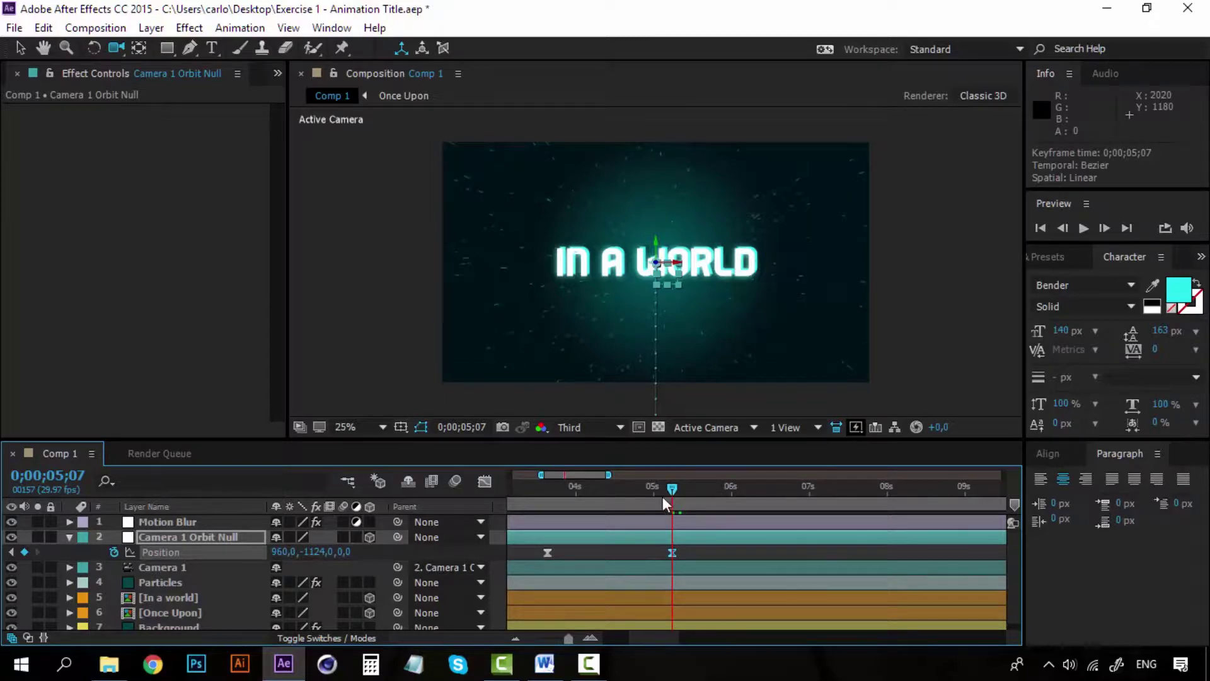
drag(672, 490, 741, 489)
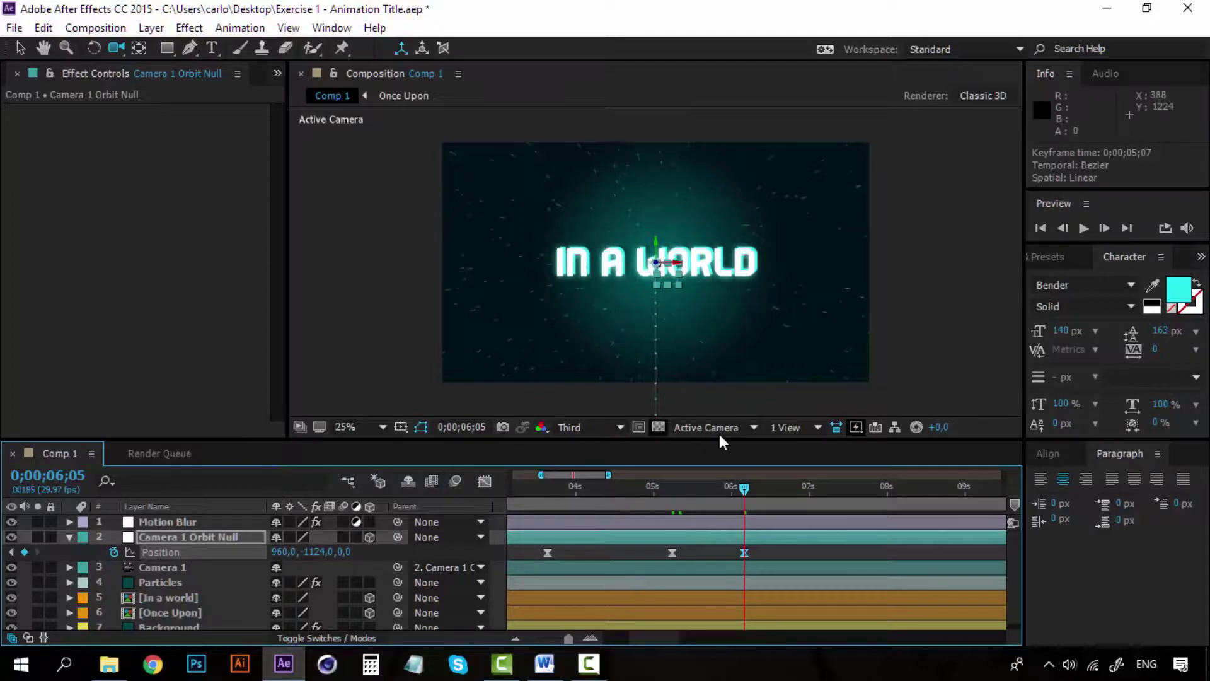
click(739, 427)
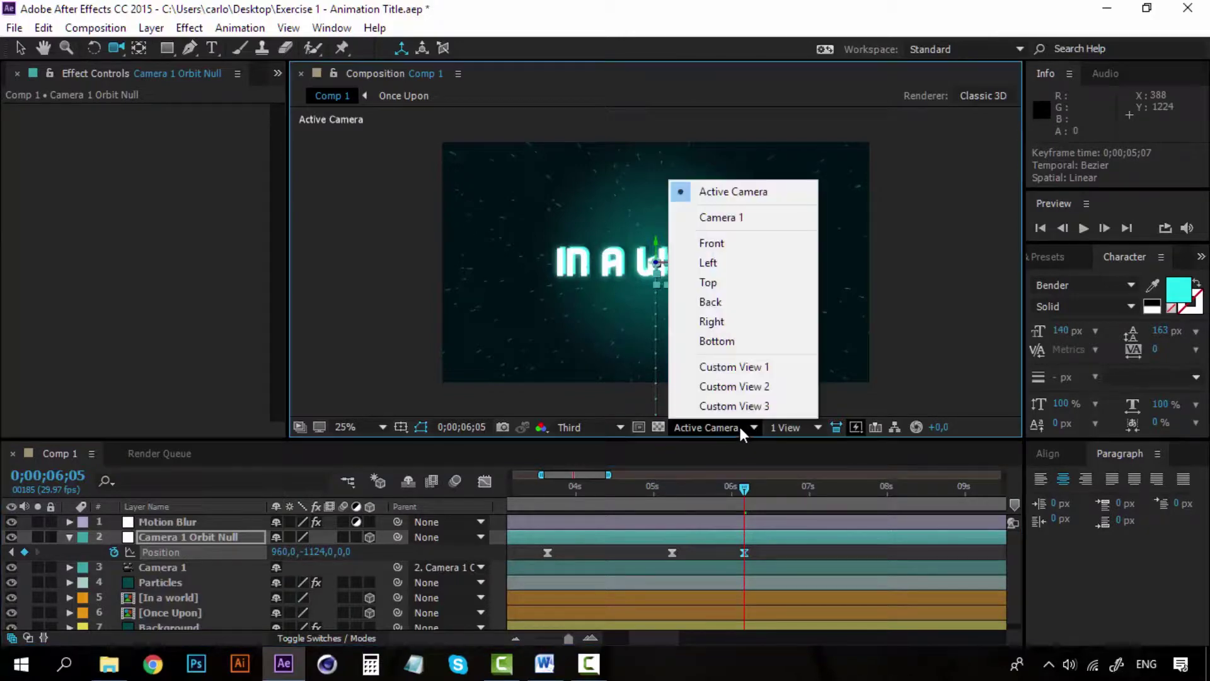
click(741, 366)
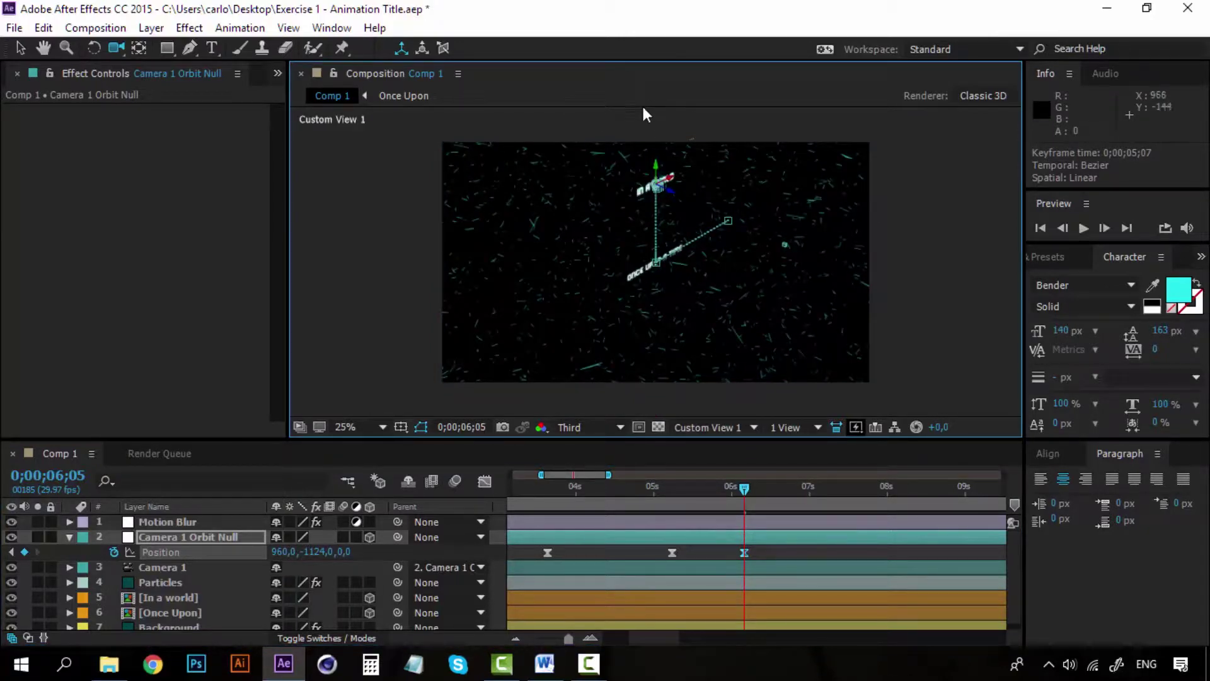
click(20, 47)
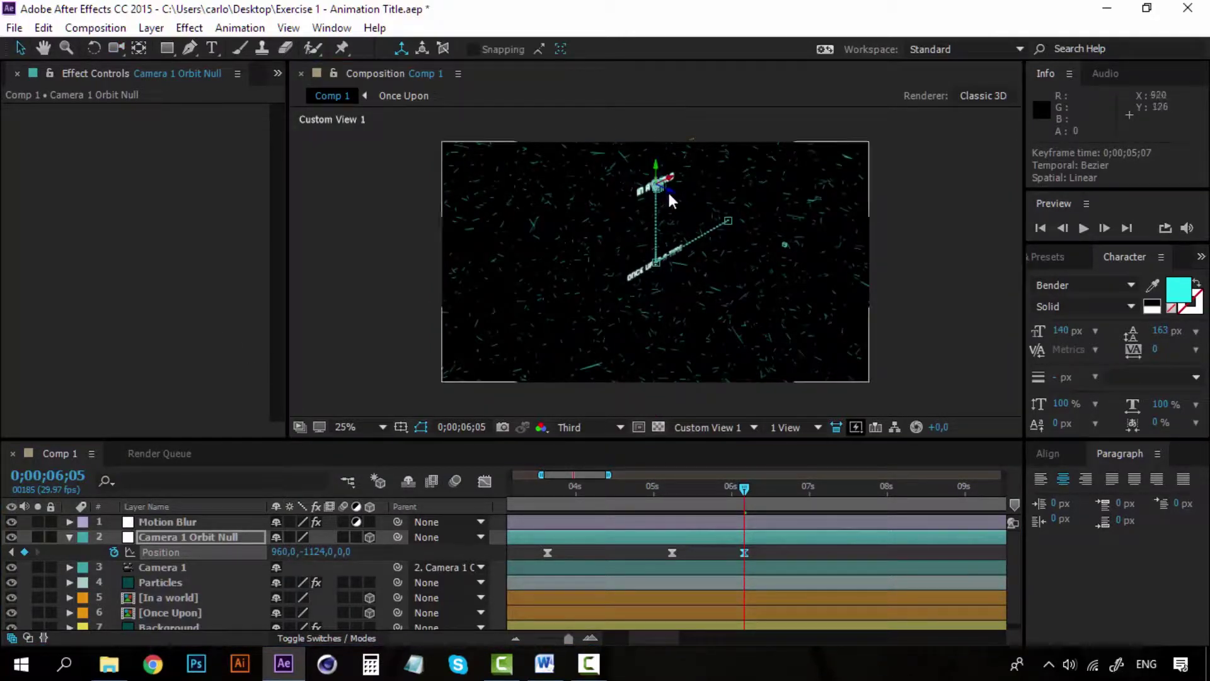
drag(669, 191, 458, 110)
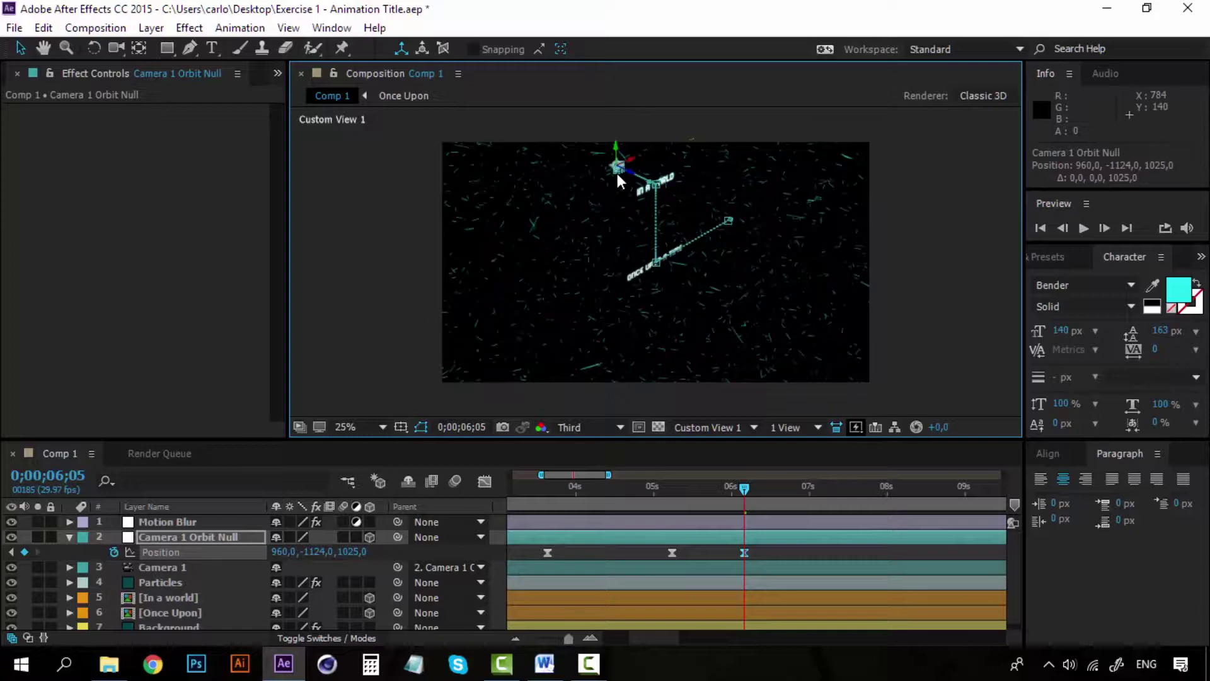
key(ctrl+z)
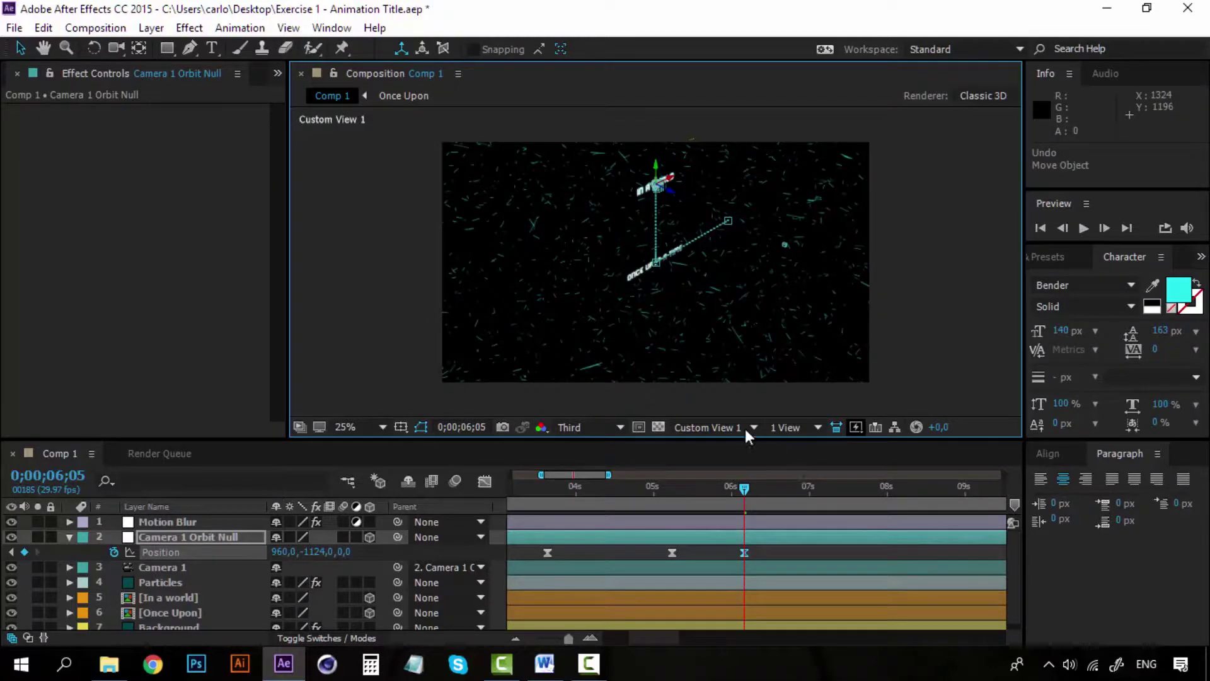
click(745, 429)
click(765, 191)
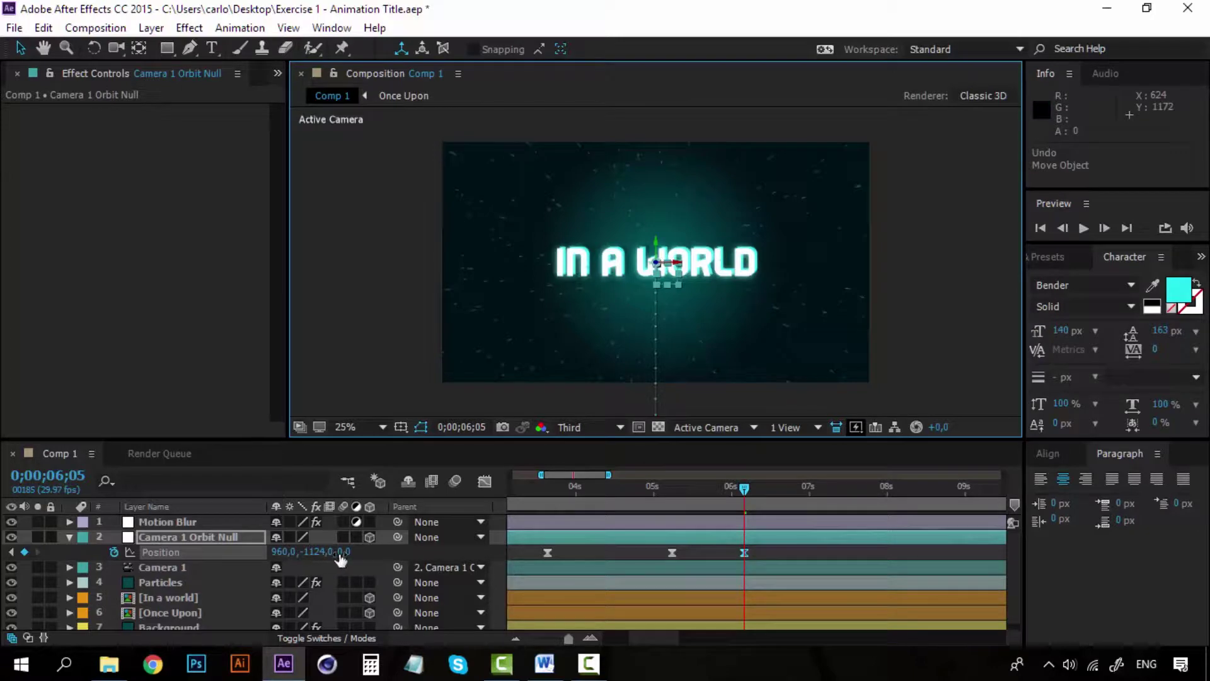
Set the orbit null's 6;05 Position Z to 3000, then preview the fly-through from 5;07
drag(341, 559, 956, 559)
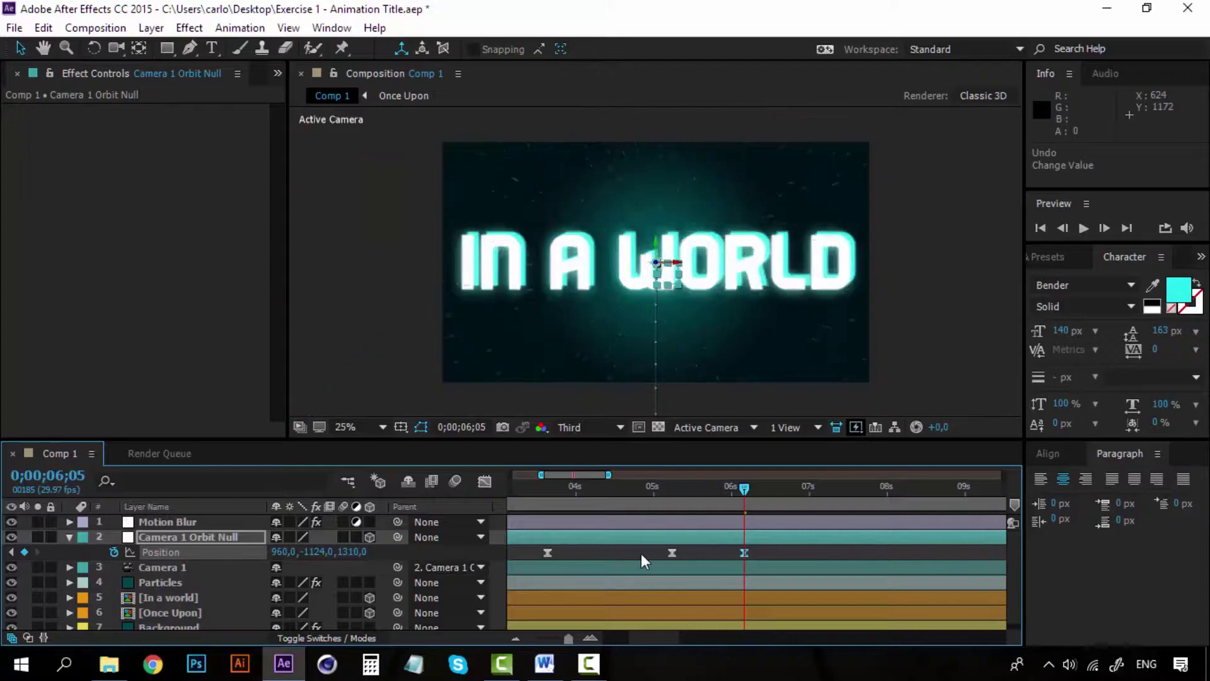
drag(351, 551, 513, 550)
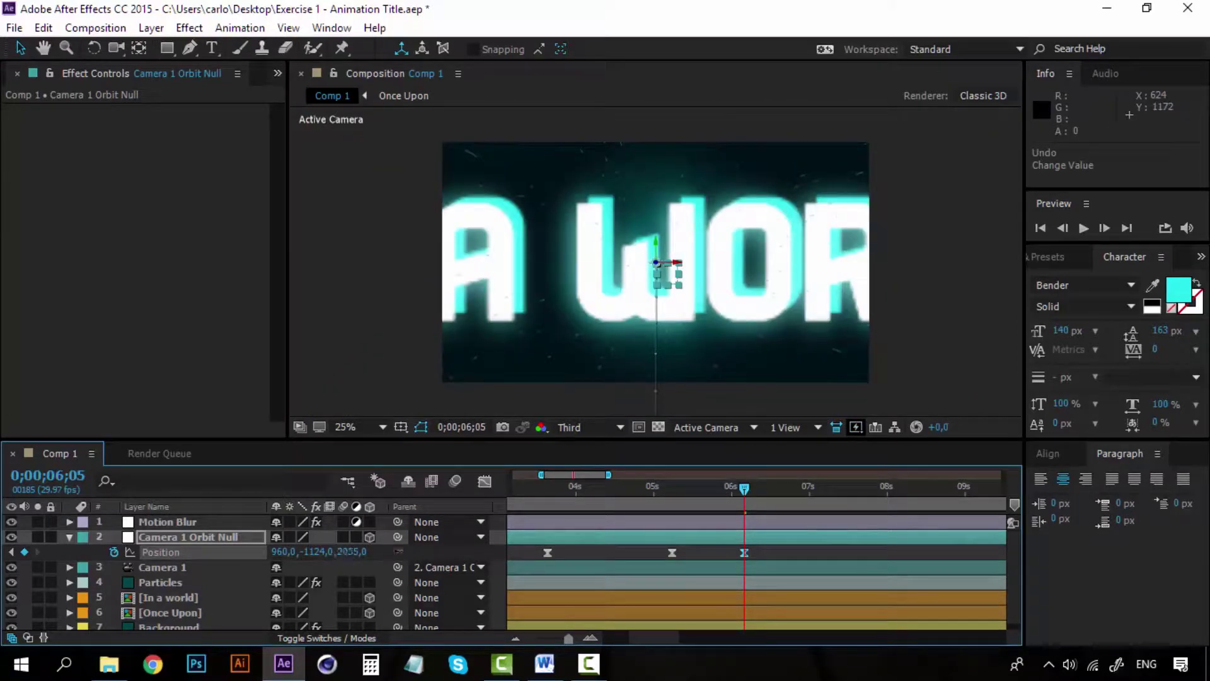
drag(350, 551, 511, 547)
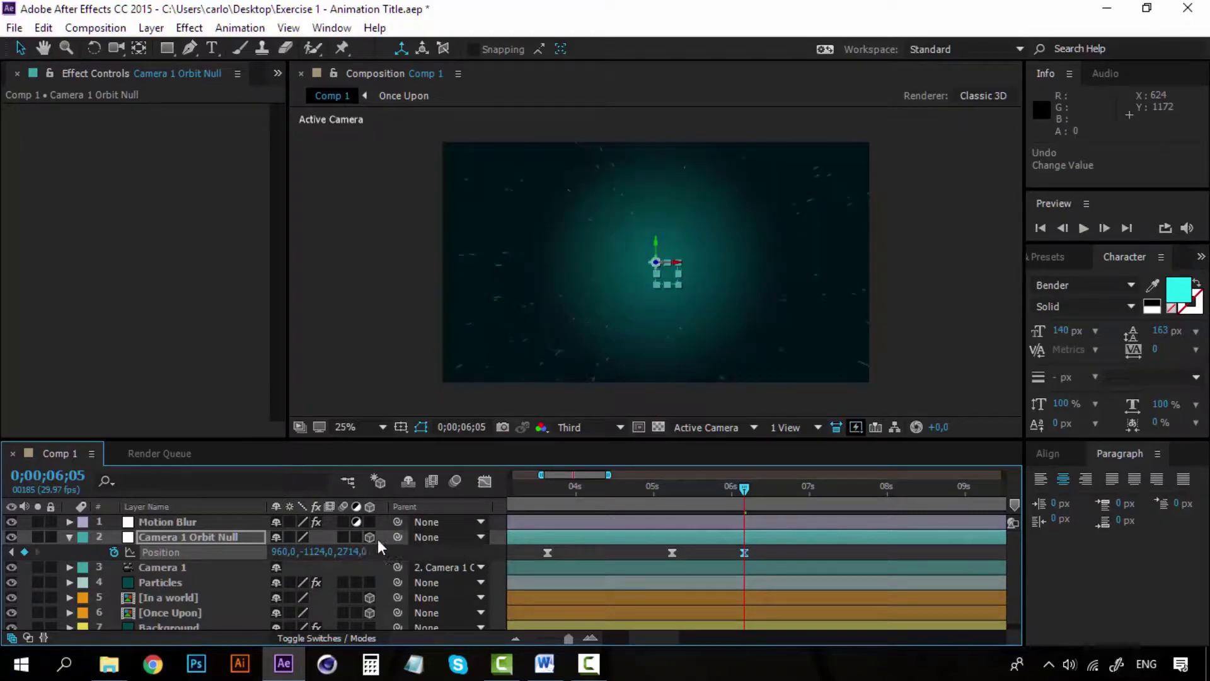
drag(363, 552, 380, 566)
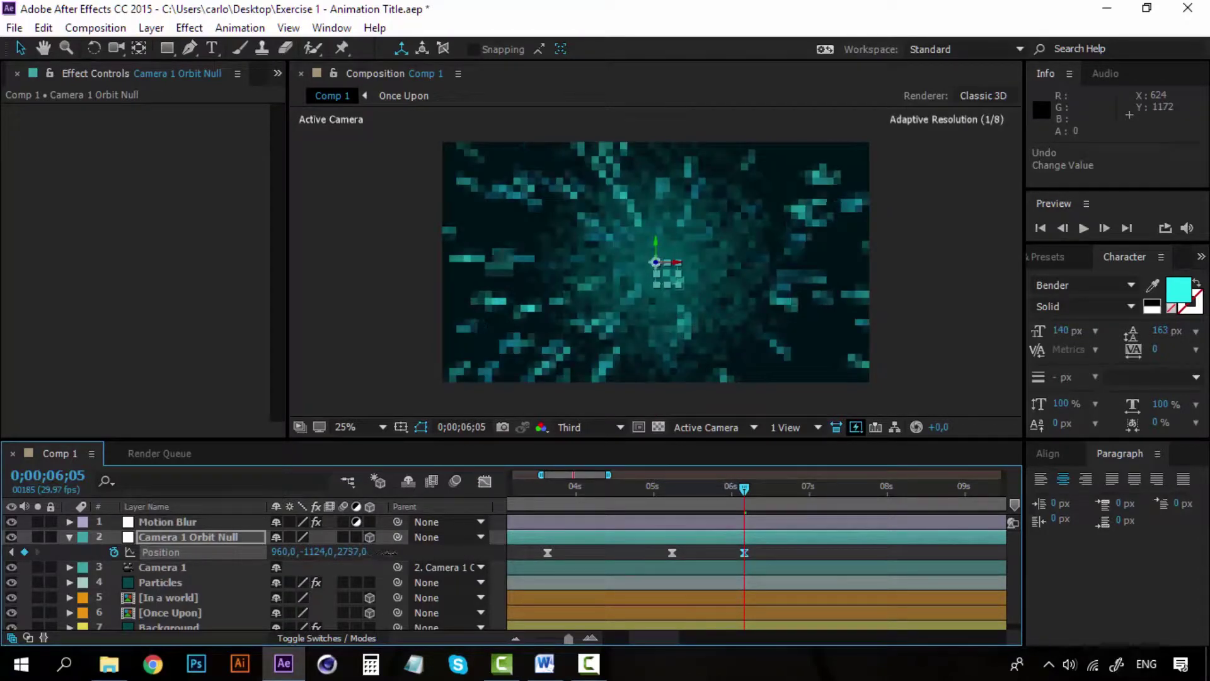
click(358, 552)
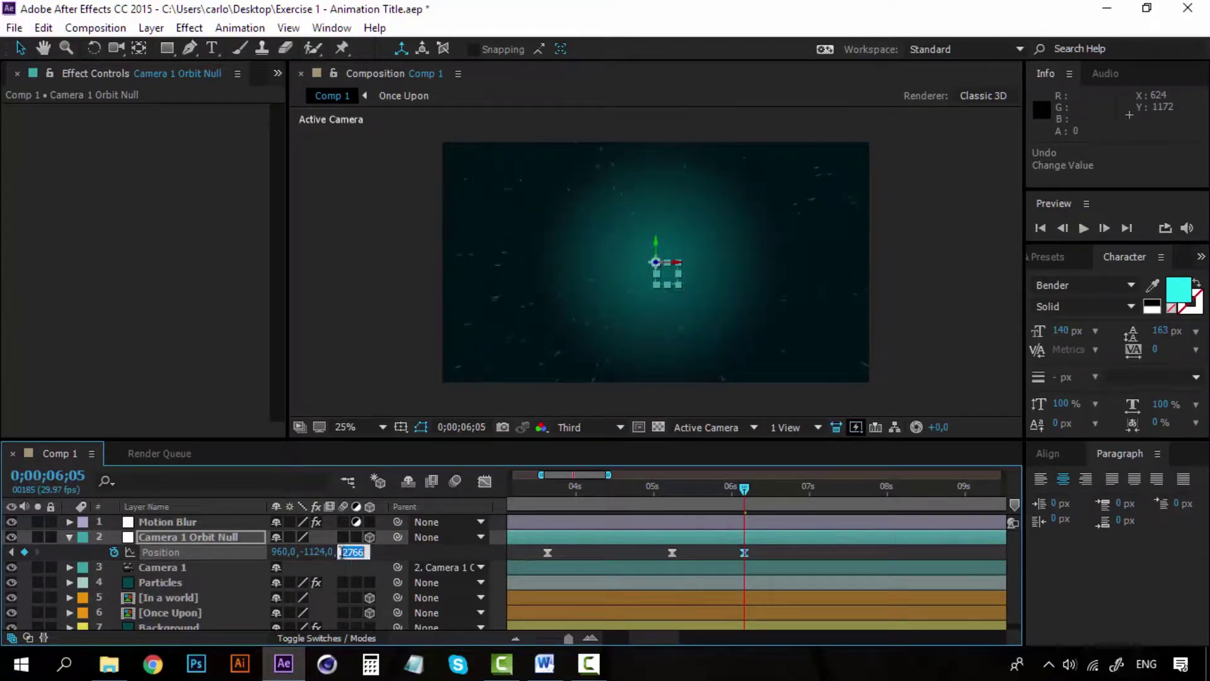
text(3)
text(000)
click(391, 552)
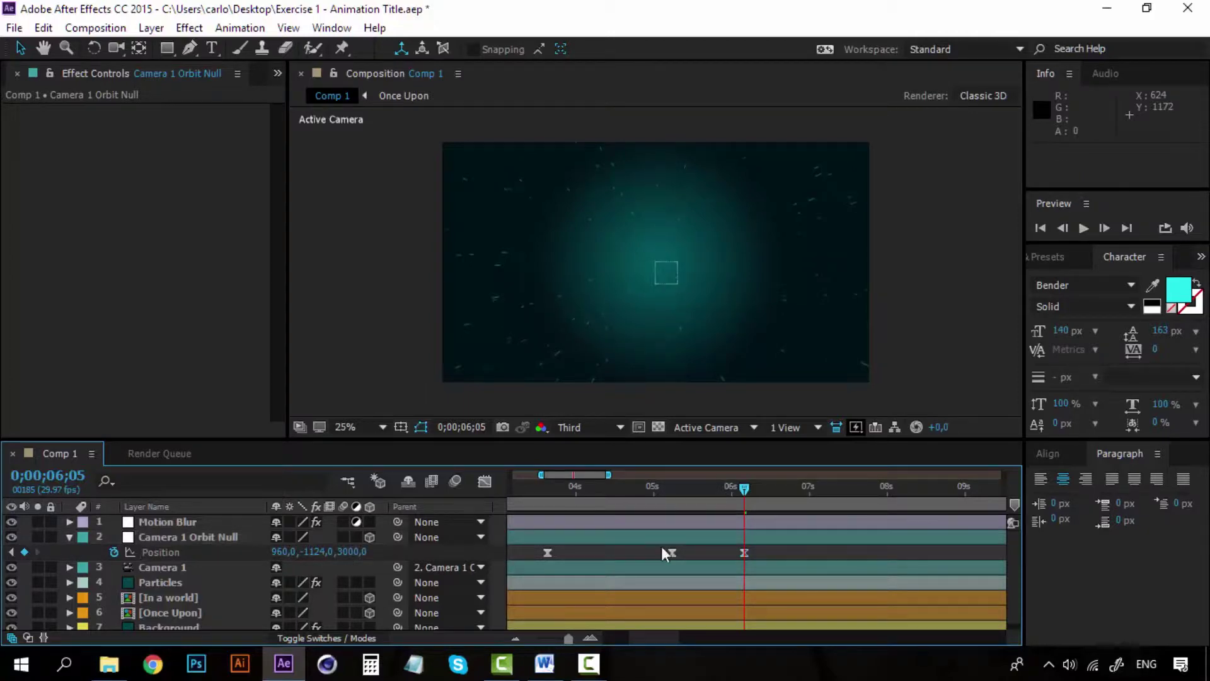
drag(743, 489, 673, 489)
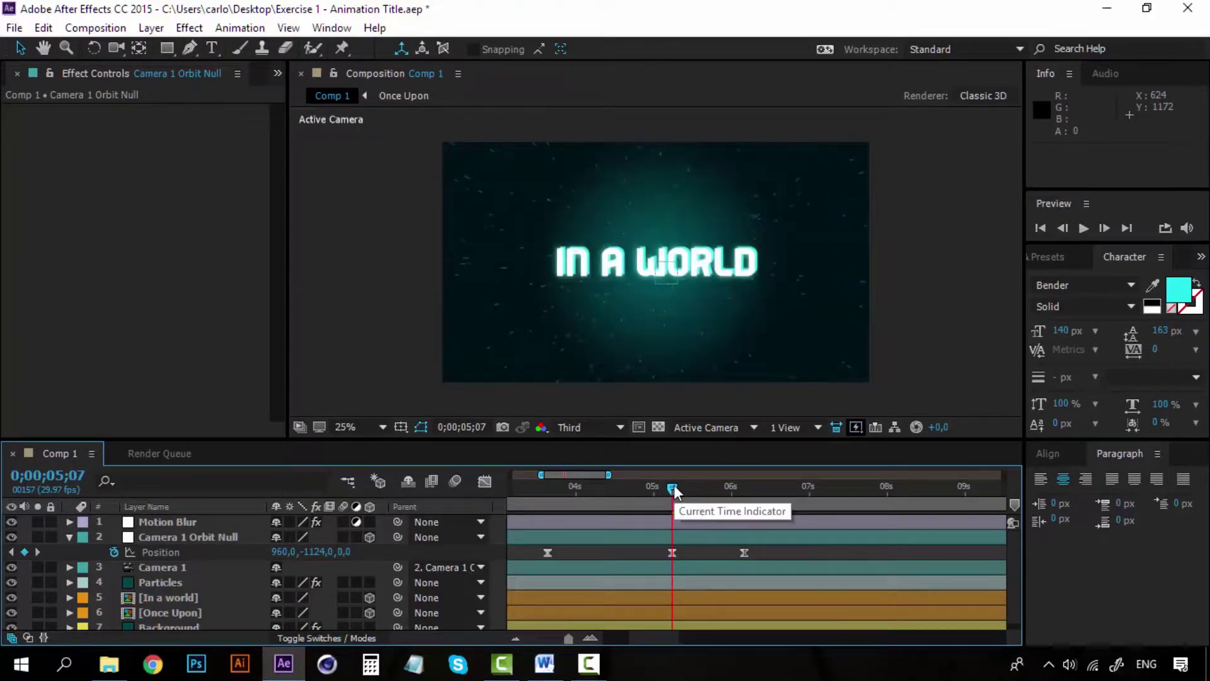
key(space)
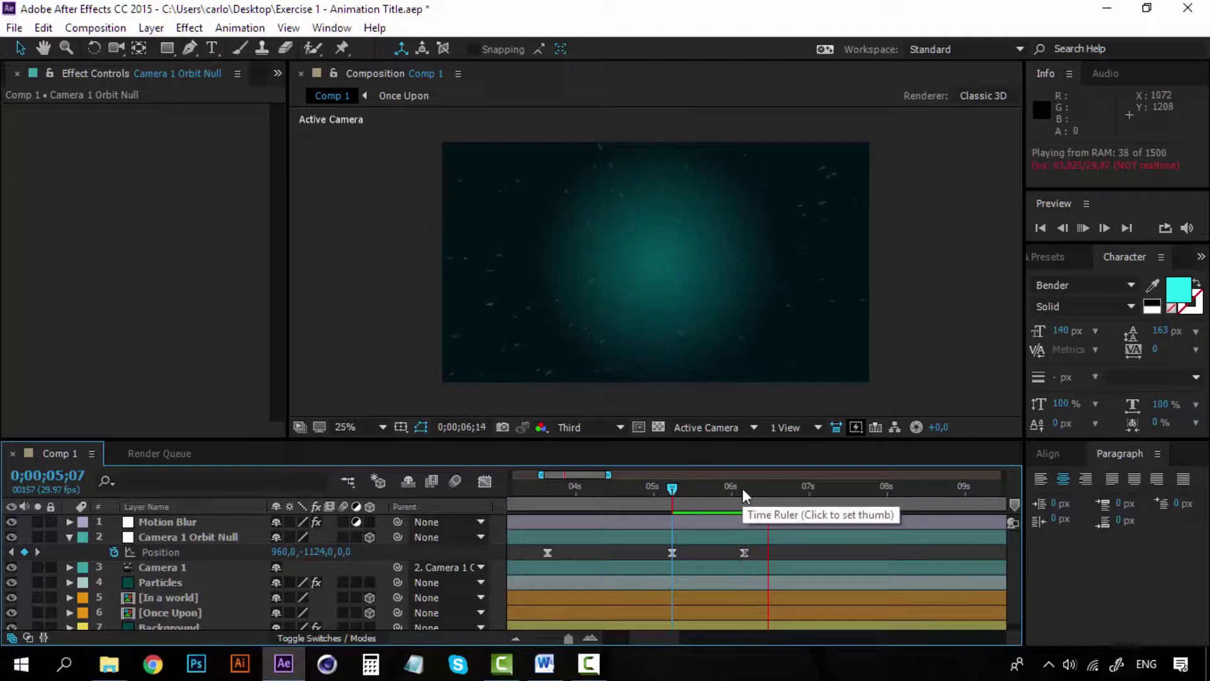
Change the orbit null's 6;05 Position Z value from 3000 to 4000
click(743, 489)
drag(743, 489, 744, 488)
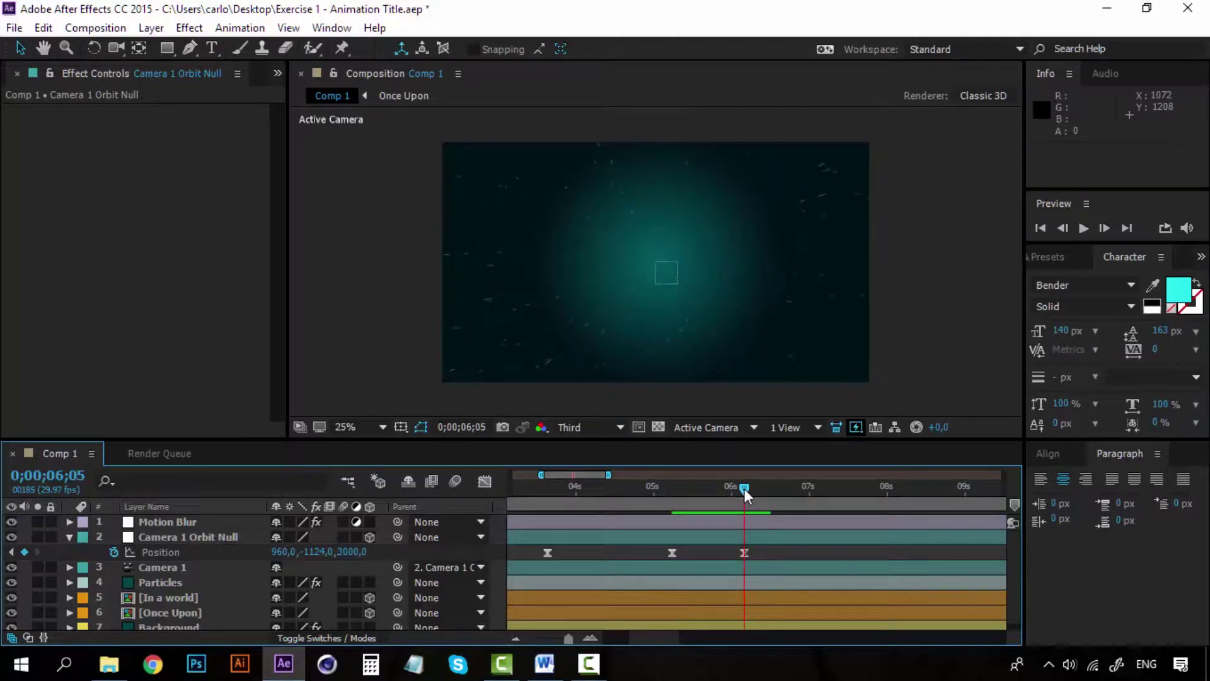
click(346, 551)
click(346, 551)
text(4)
key(Return)
Preview the camera fly-through from 5;07 and scrub past the IN A WORLD title
click(673, 487)
key(space)
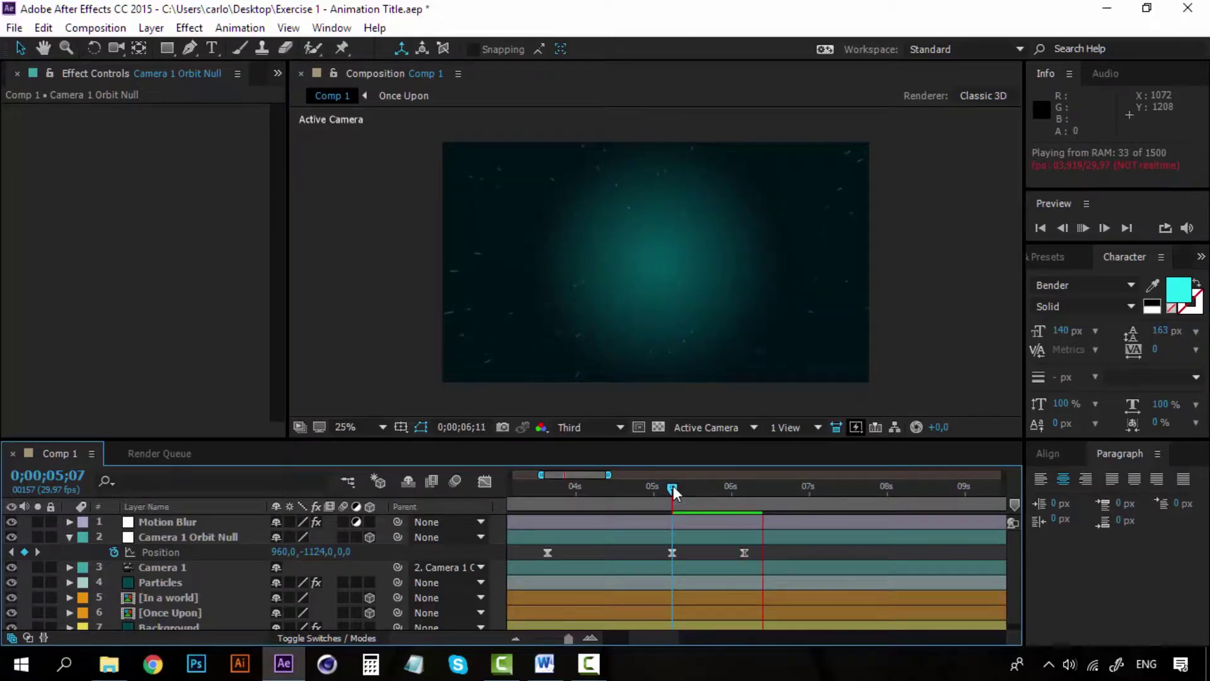
click(673, 490)
drag(675, 490, 721, 490)
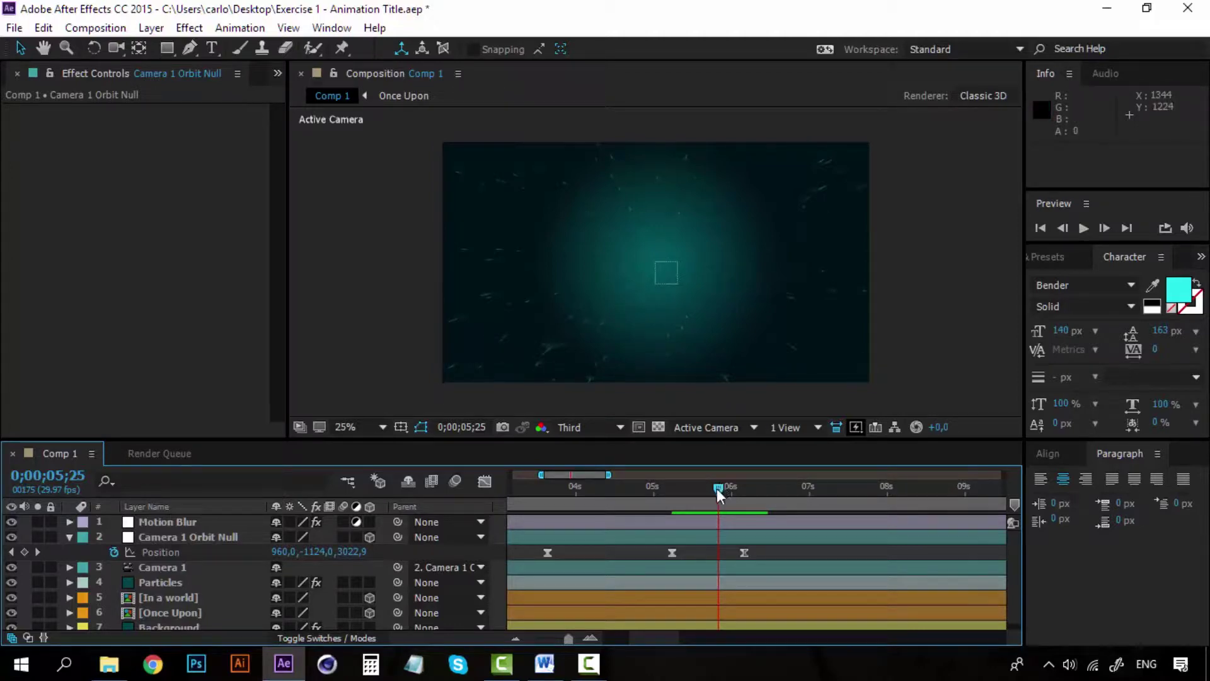
mouse_move(717, 489)
mouse_down()
mouse_move(701, 483)
mouse_move(744, 489)
mouse_up()
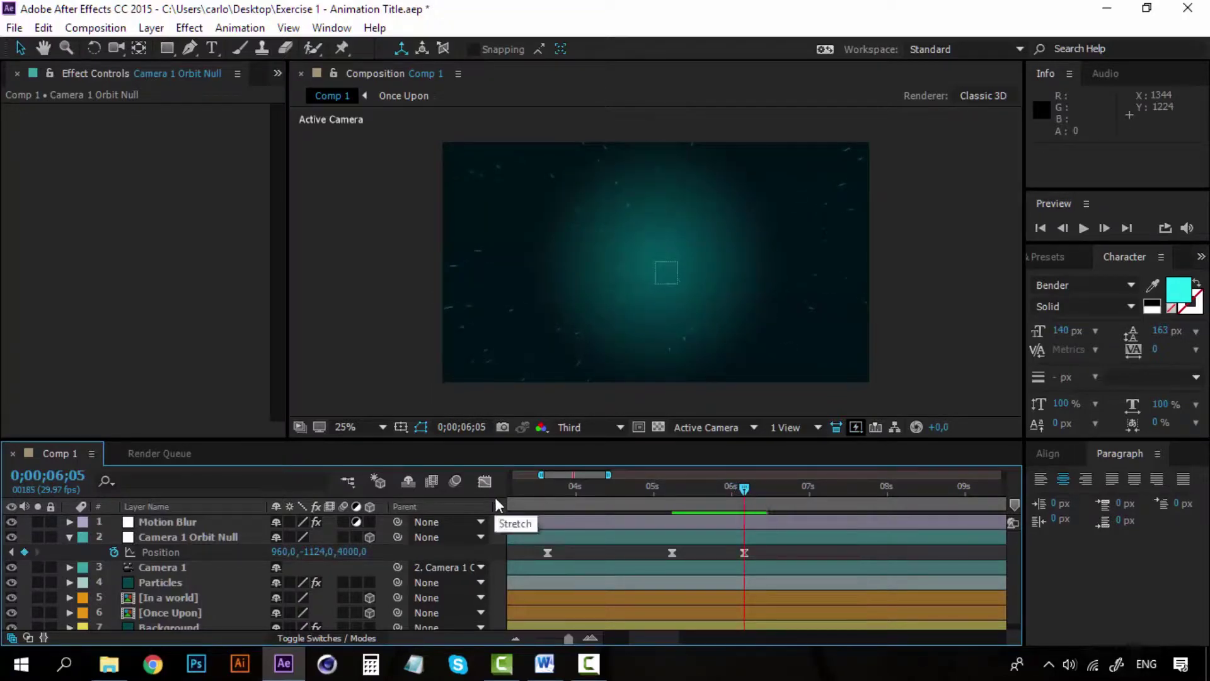
Collapse the orbit null's properties and duplicate the [In a world] layer
click(182, 538)
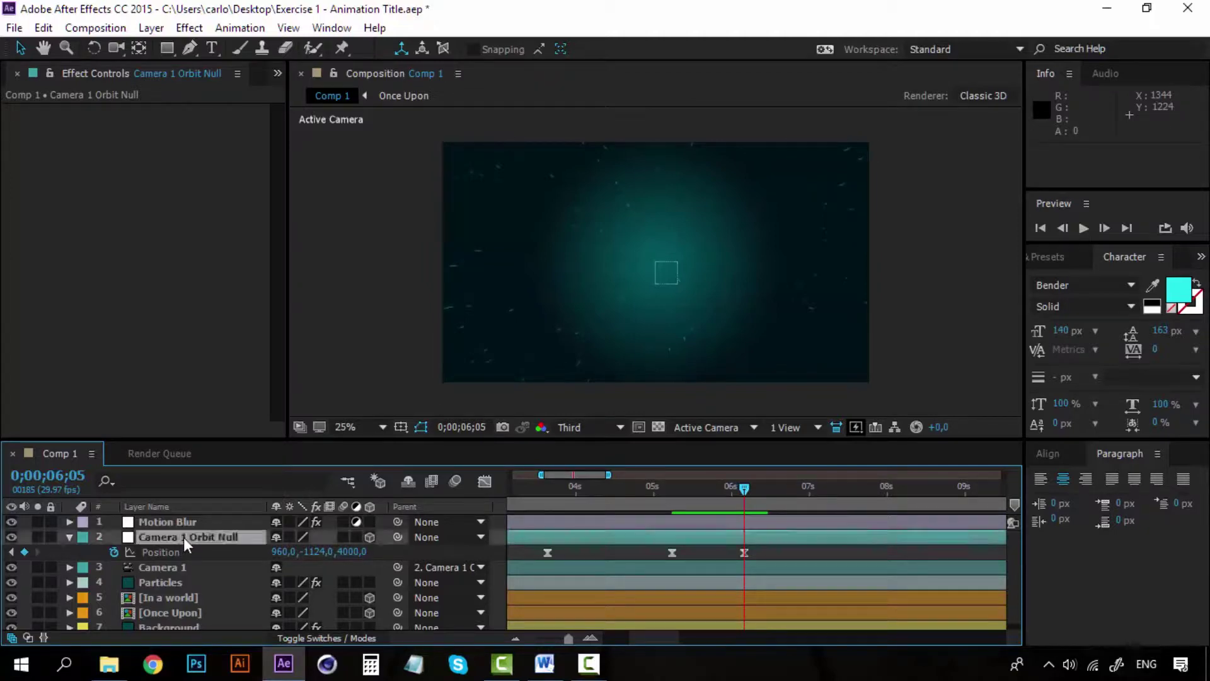
click(70, 534)
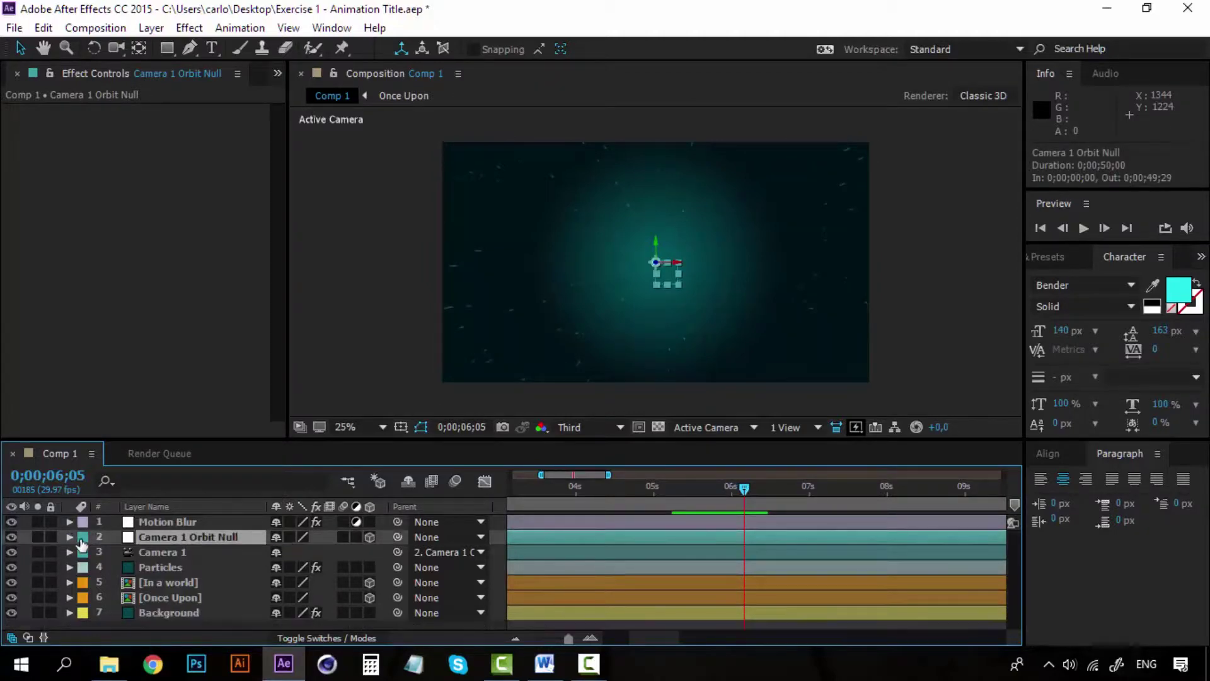
click(176, 582)
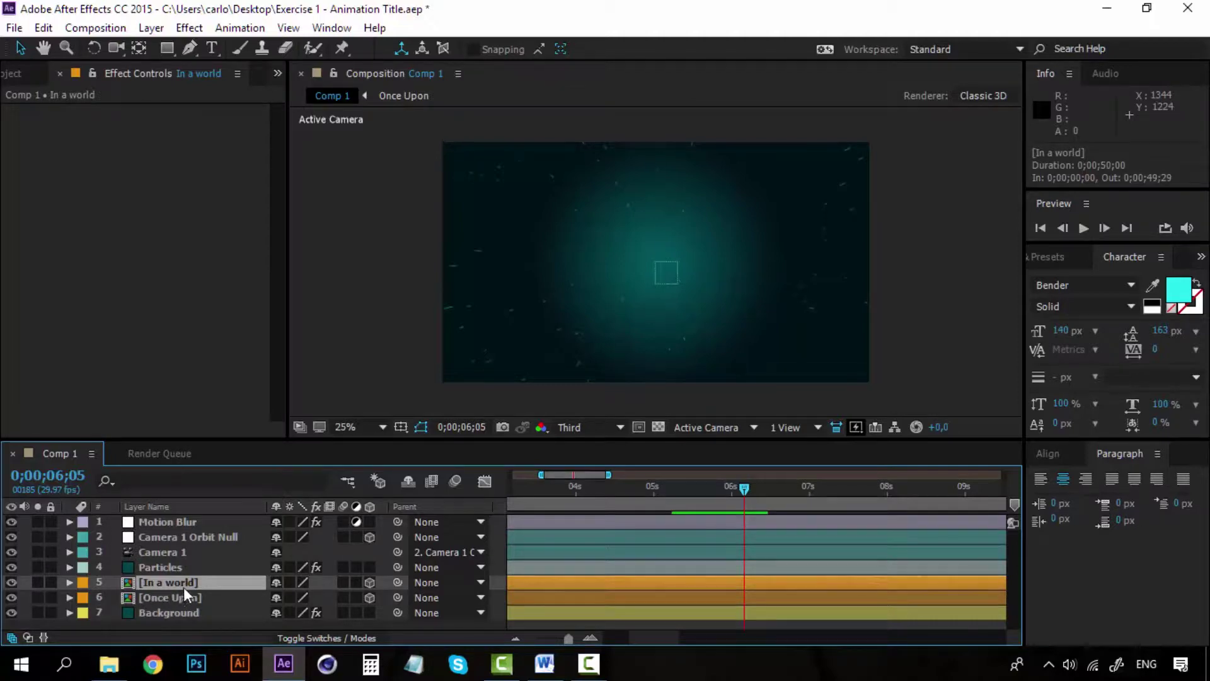
key(ctrl+d)
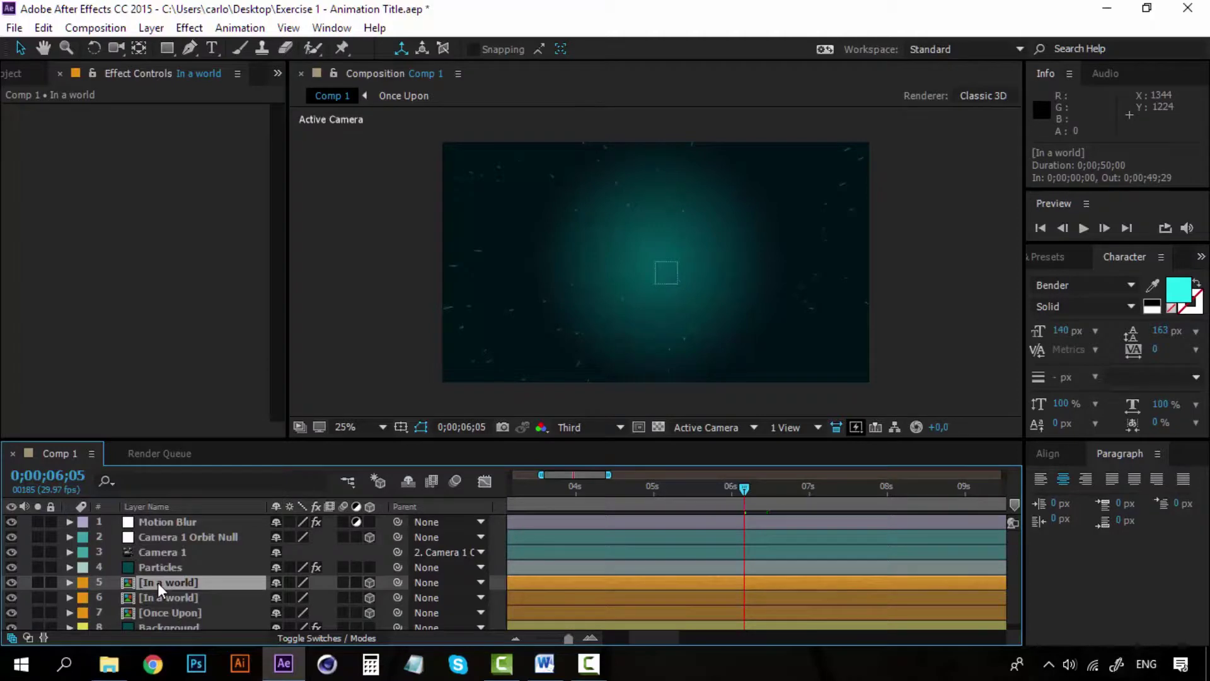
Copy the 'in a world 2' and 'in a world' text layers from the In a world precomp
double_click(158, 582)
click(180, 523)
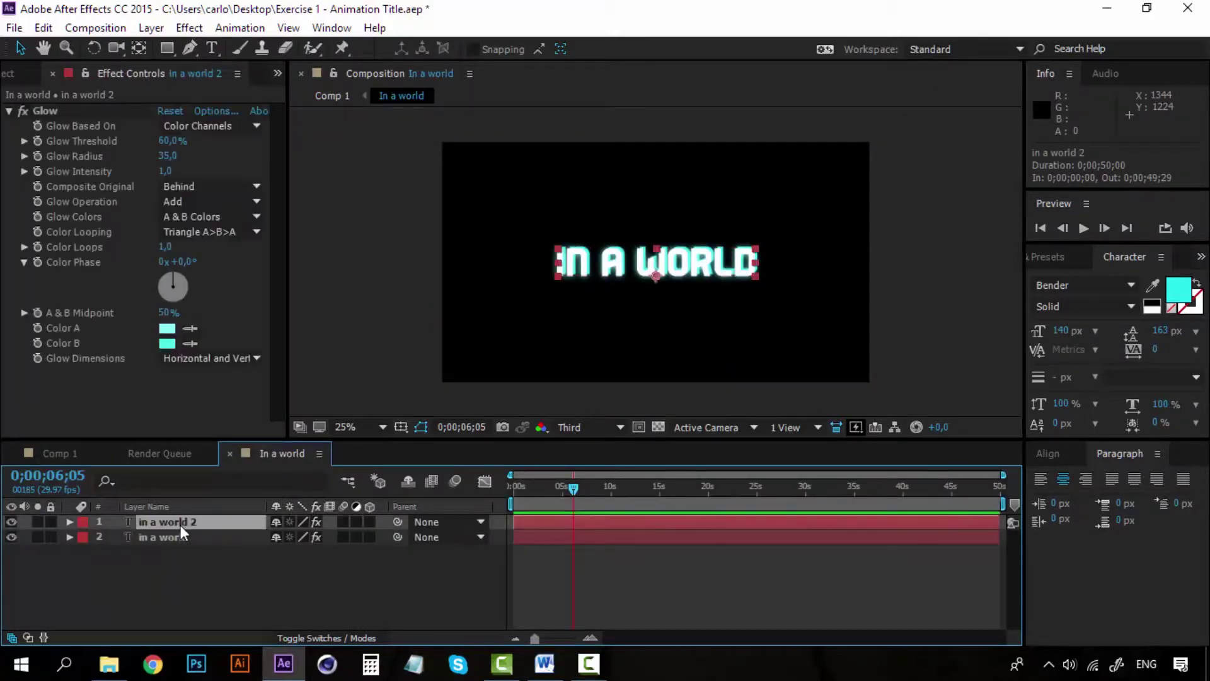
shift+click(180, 536)
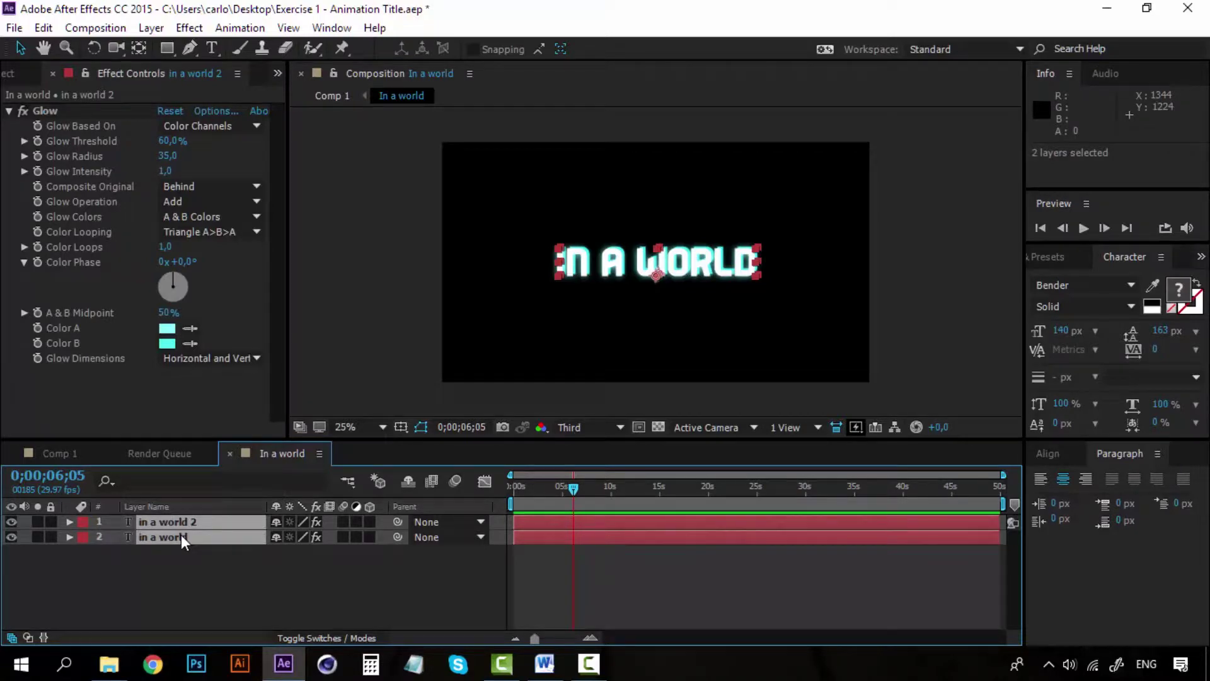
key(ctrl+c)
click(43, 28)
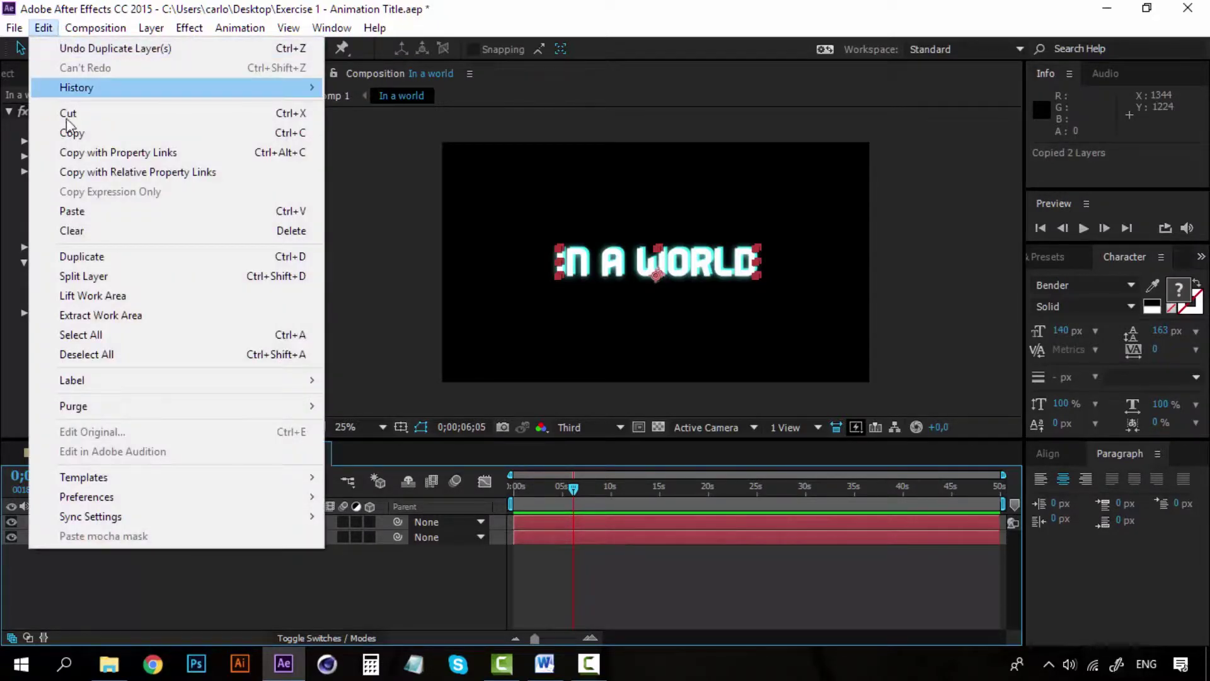
click(82, 152)
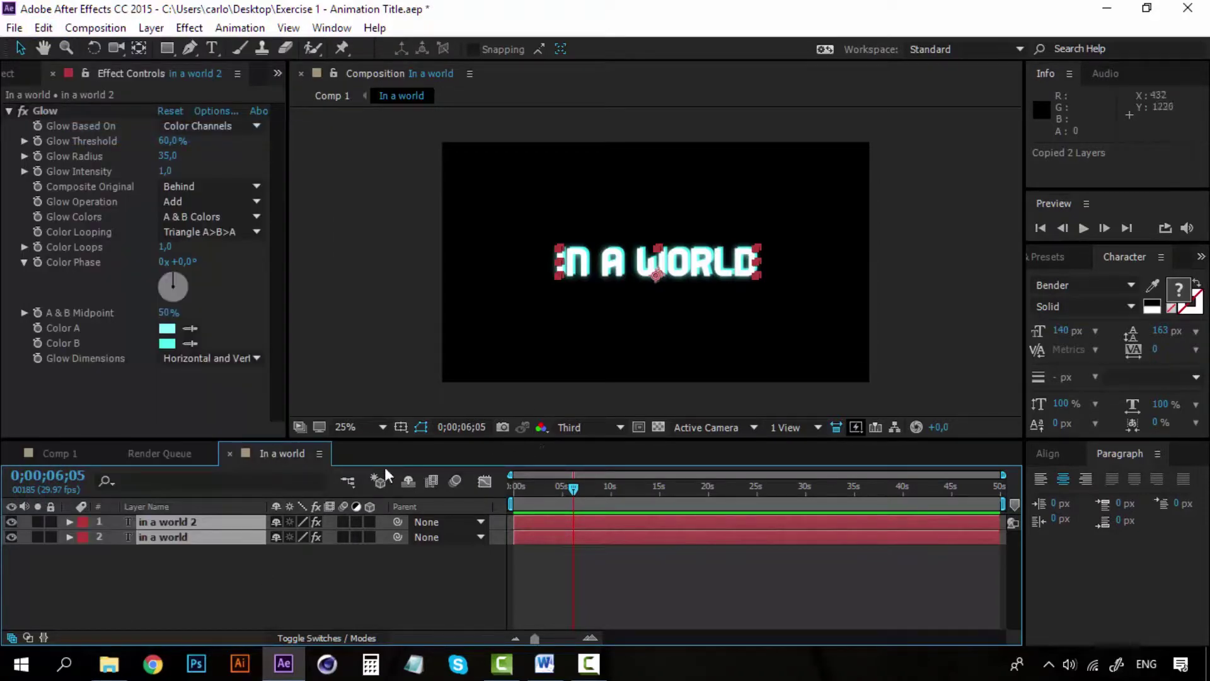
click(229, 453)
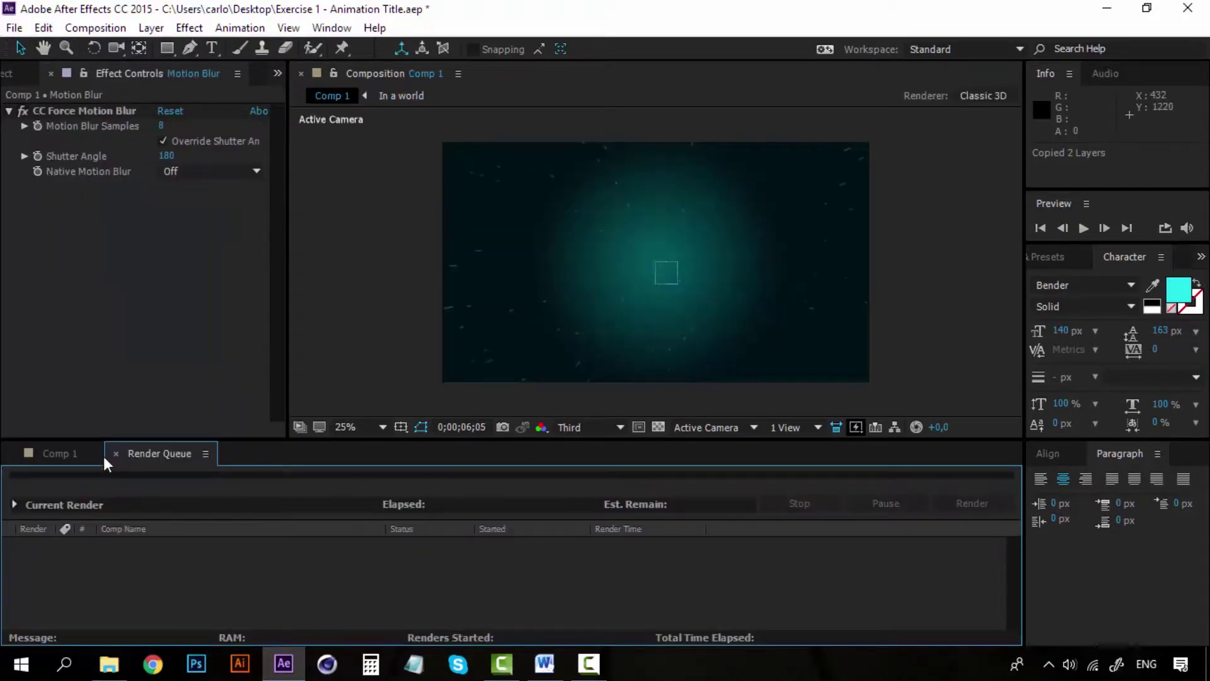
click(66, 455)
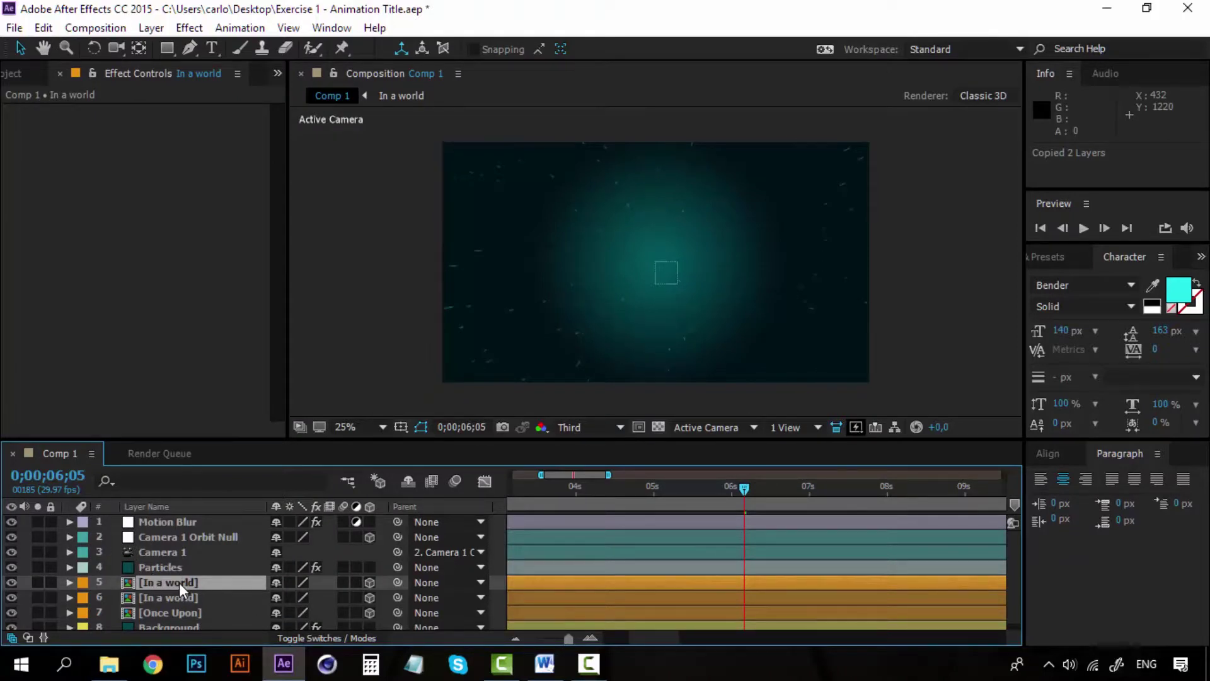
Paste both text layers into Comp 1 and delete the duplicated [In a world] layer
key(ctrl+v)
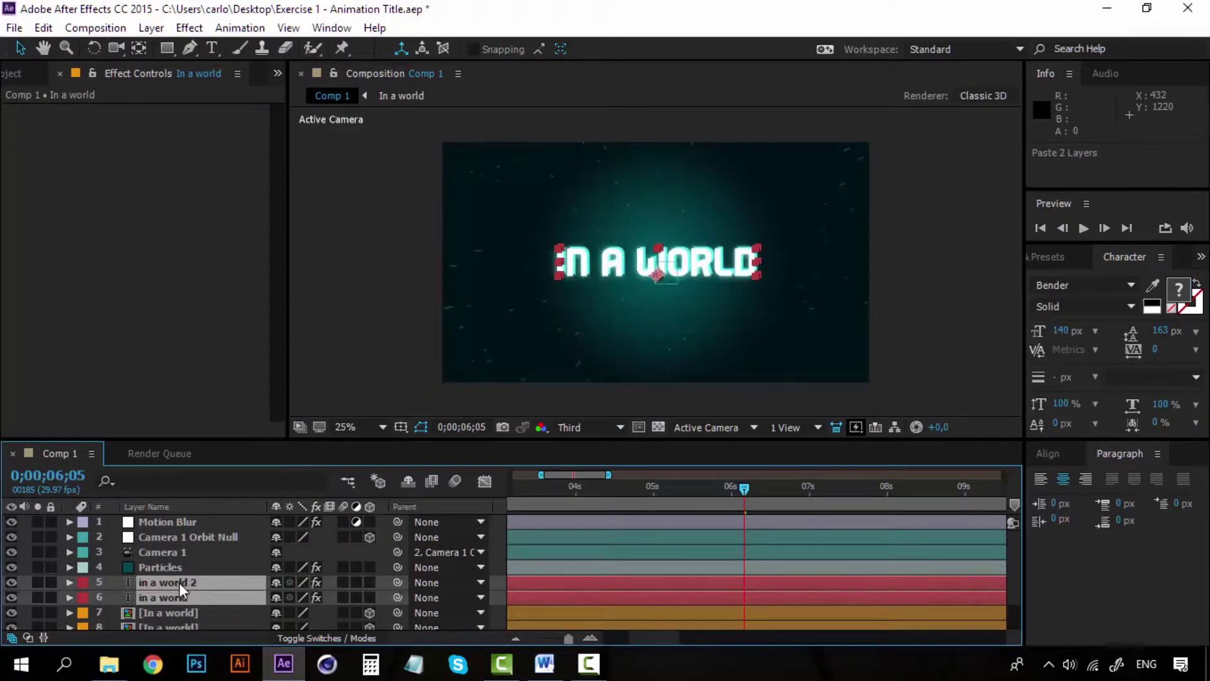
scroll(179, 582, down, 2)
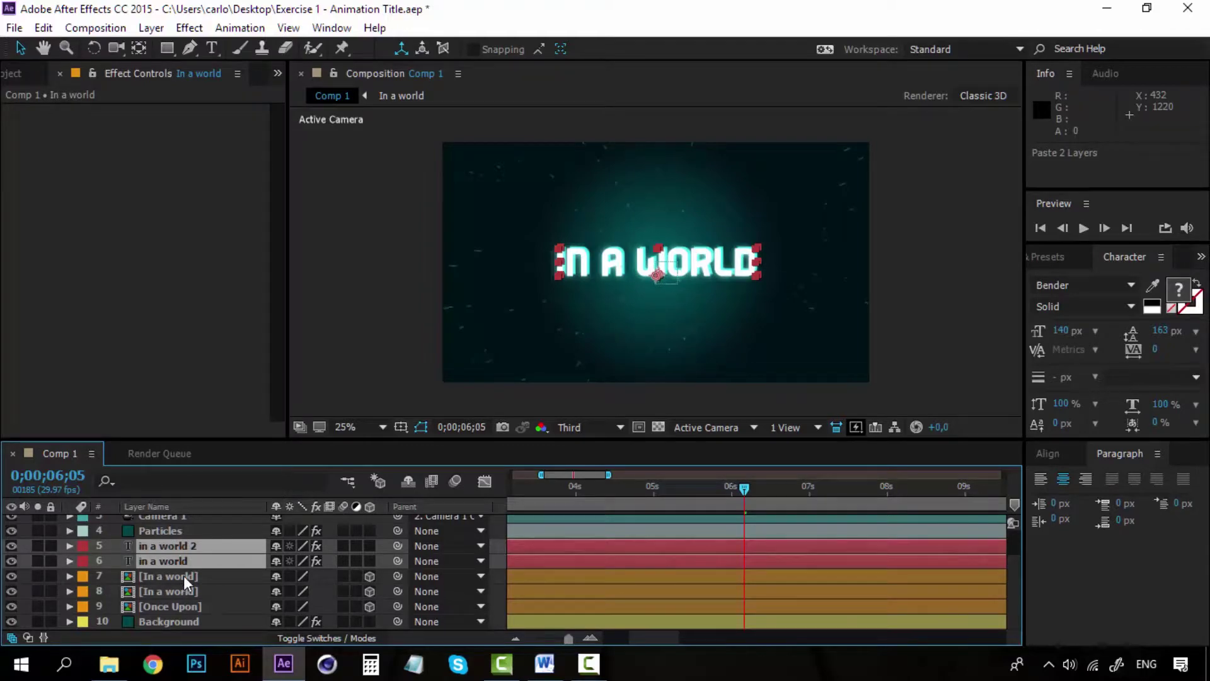
click(183, 576)
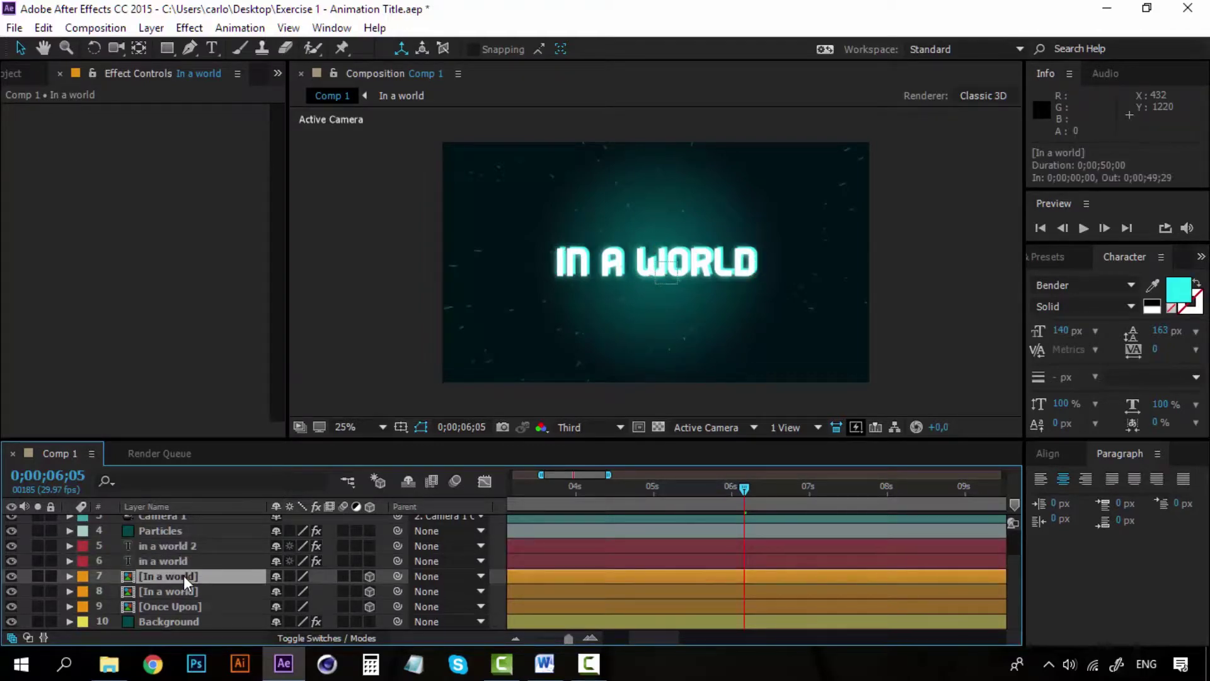
key(Delete)
Hide the 'in a world' layer and reveal 'in a world 2's Opacity (100% at 6;05)
click(183, 576)
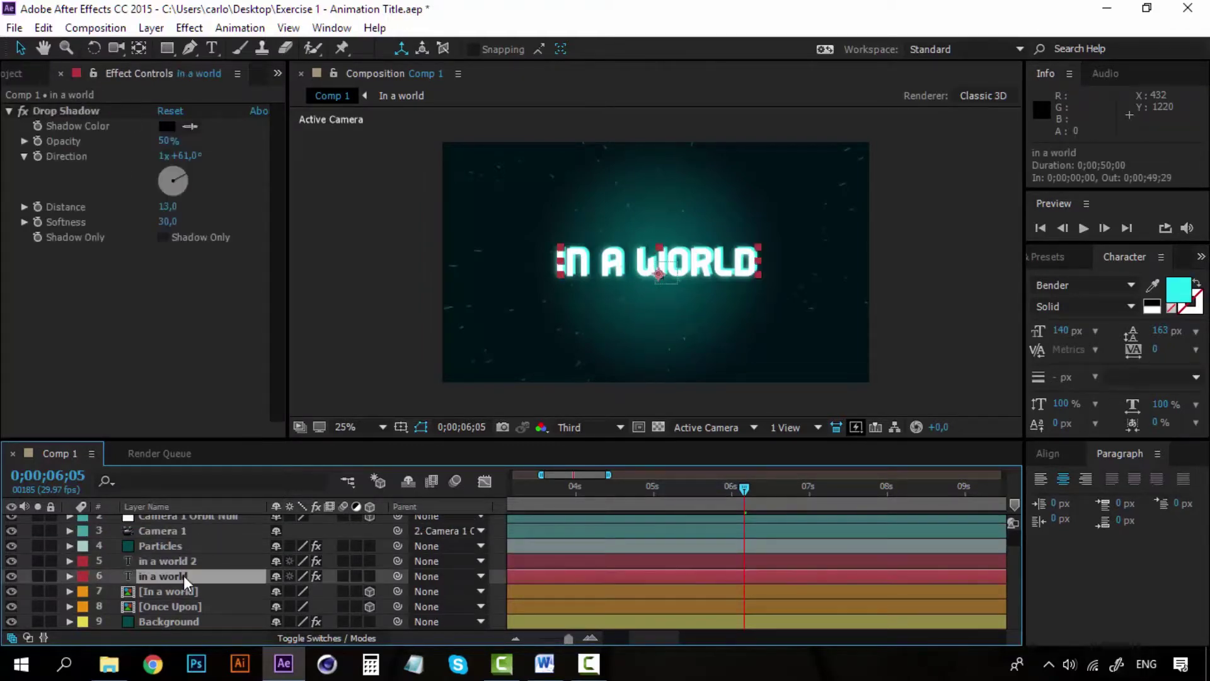
click(181, 562)
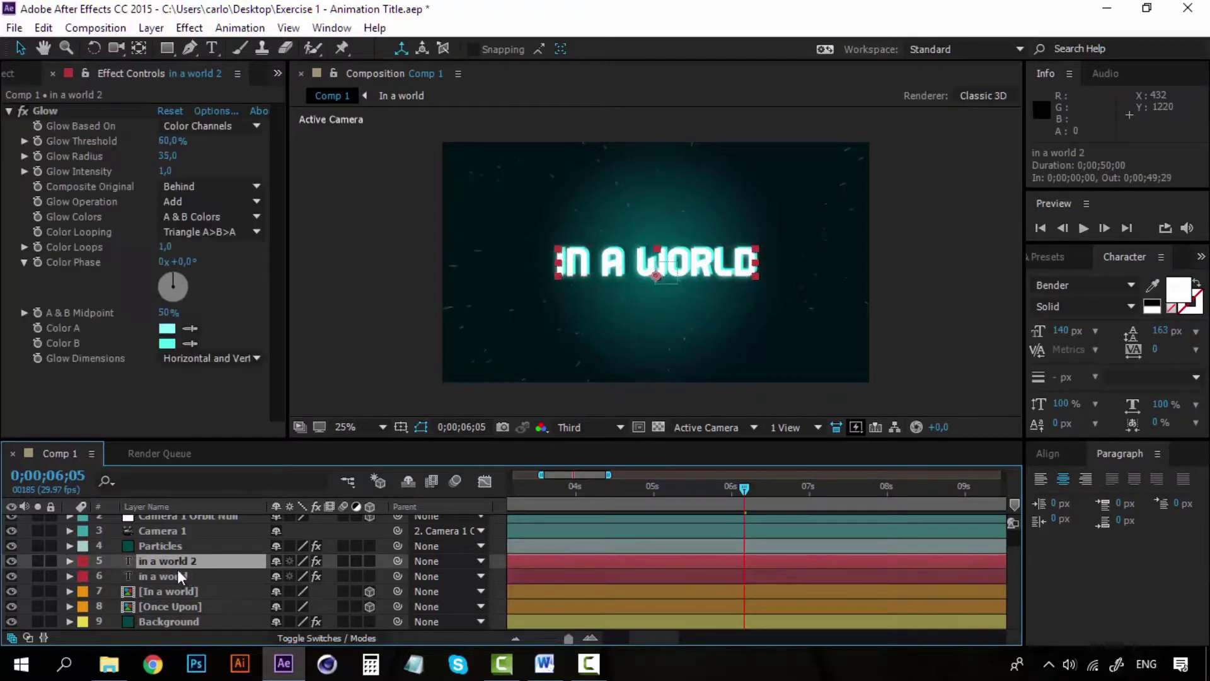
click(13, 561)
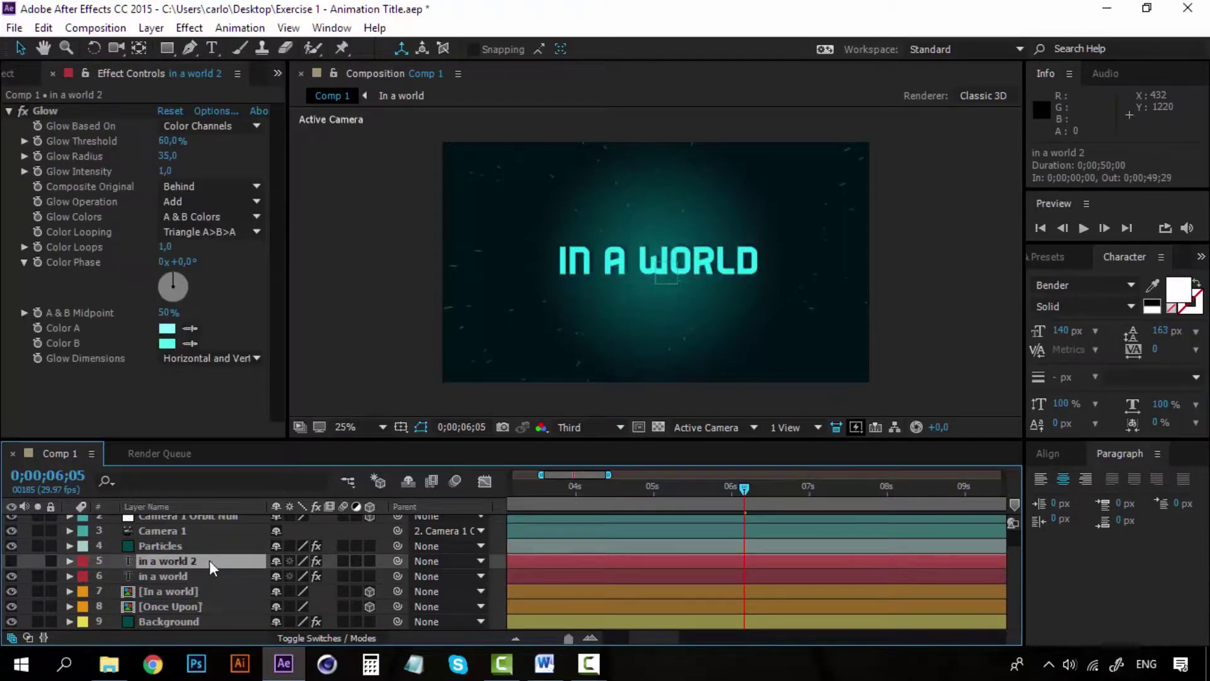
click(10, 562)
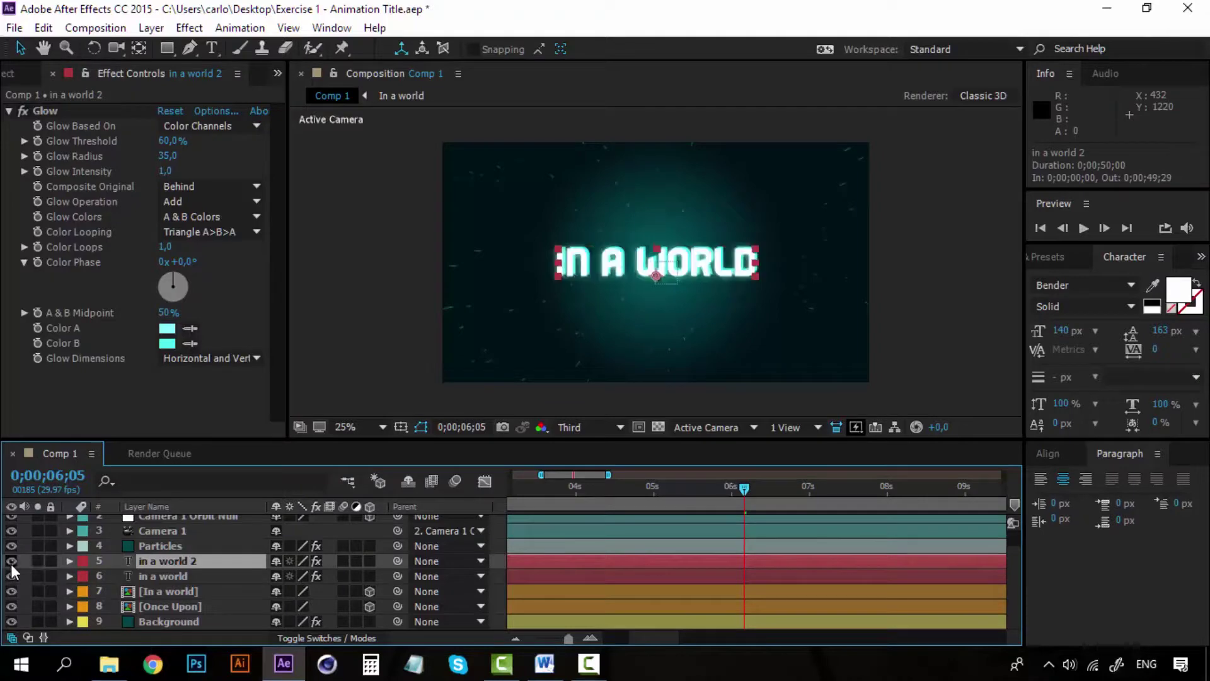
click(10, 571)
key(t)
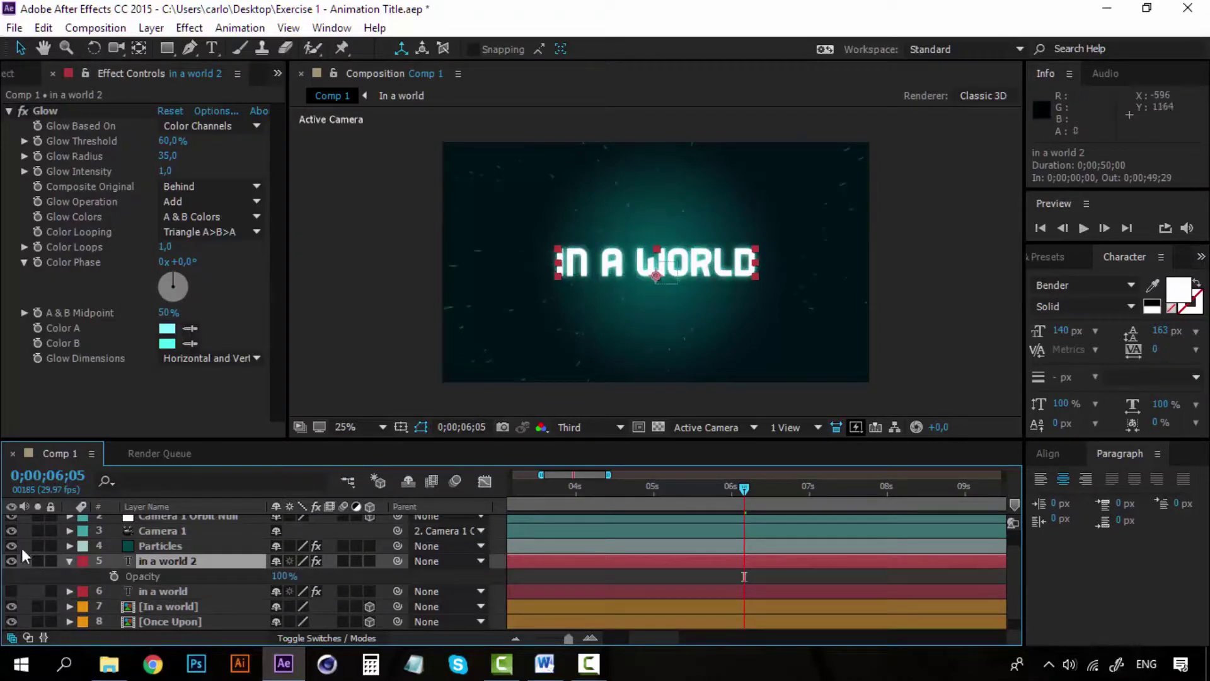
click(69, 566)
click(184, 558)
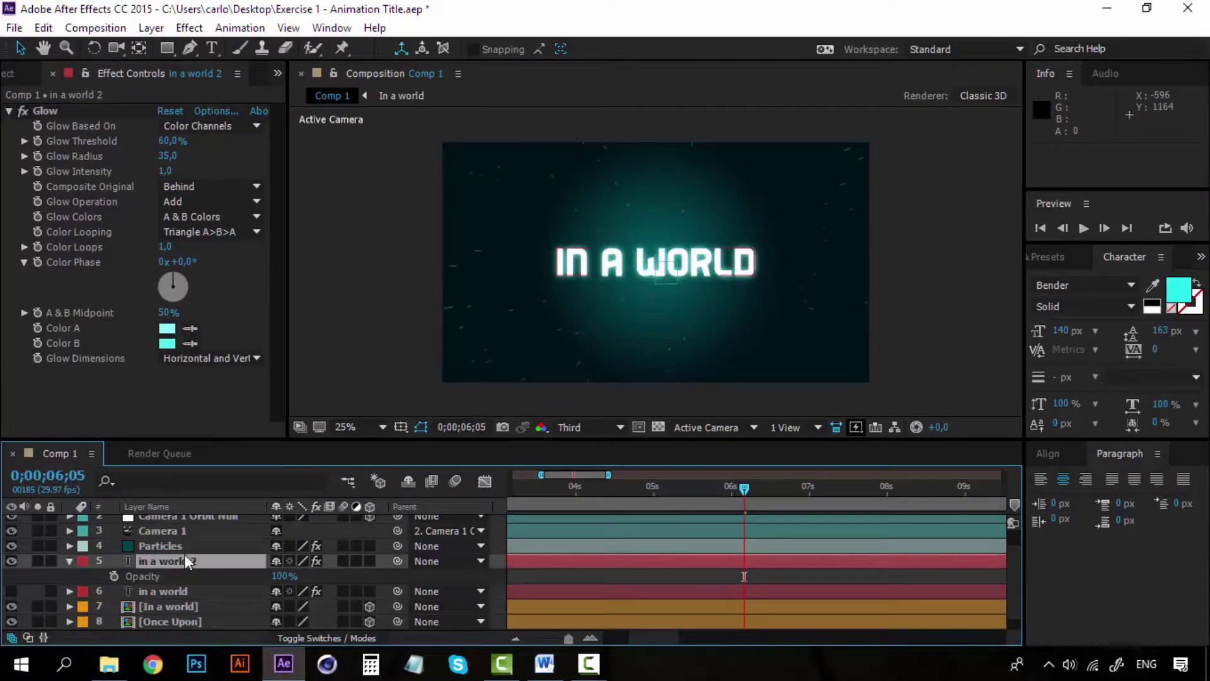
click(213, 49)
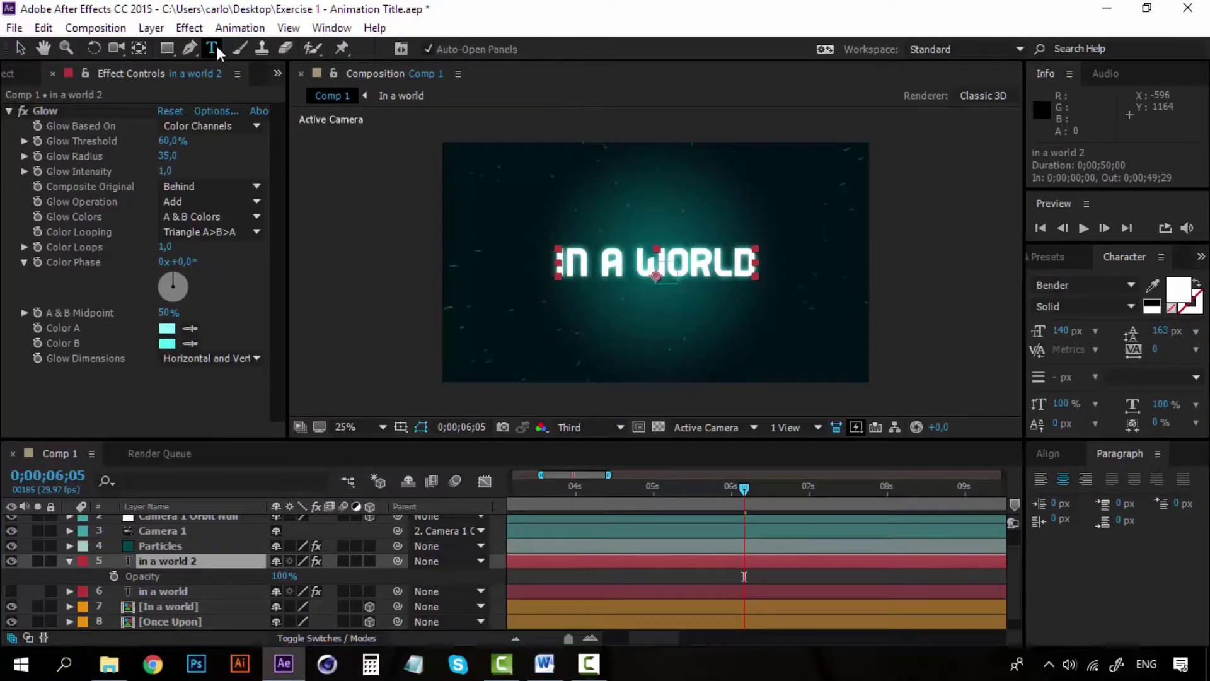
Replace the glowing card's text with 'dominated' and 'by robots' on two lines
triple_click(671, 250)
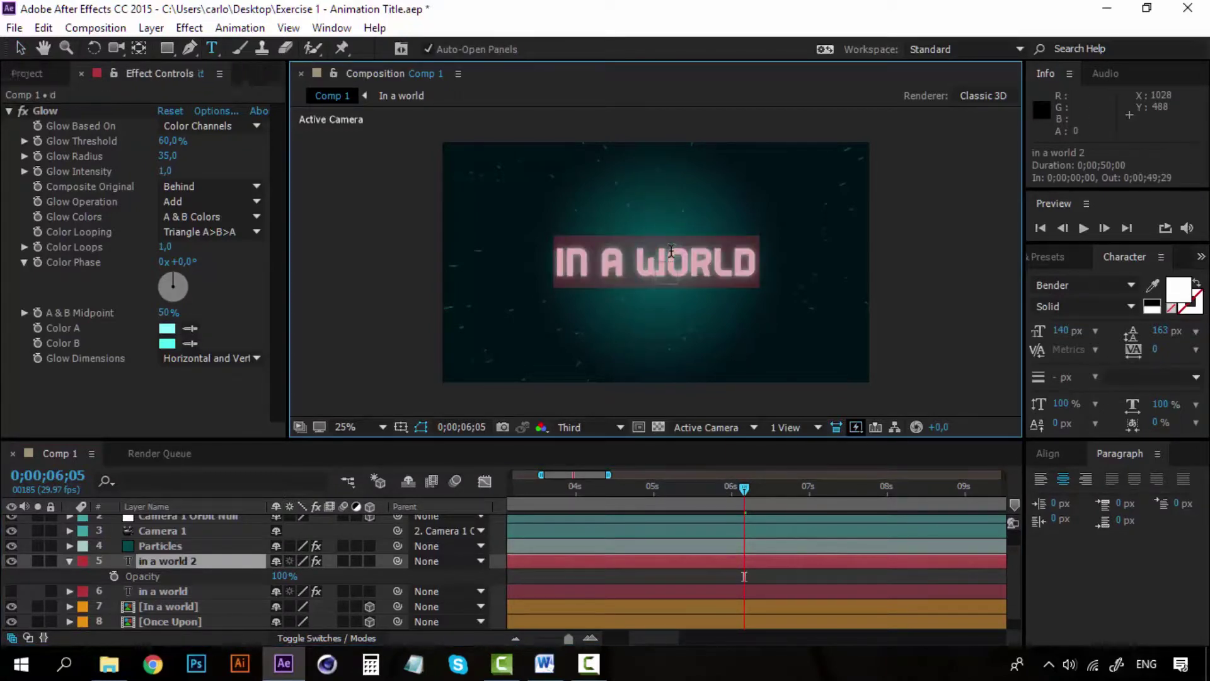
text(dominated)
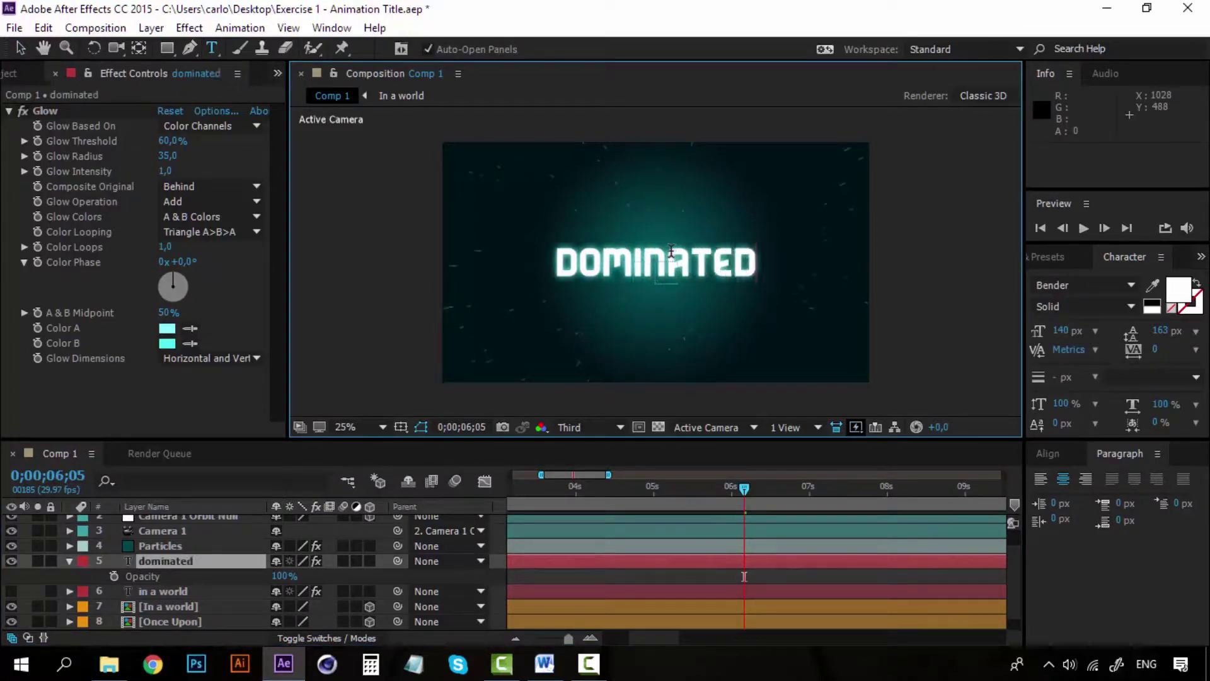
key(Return)
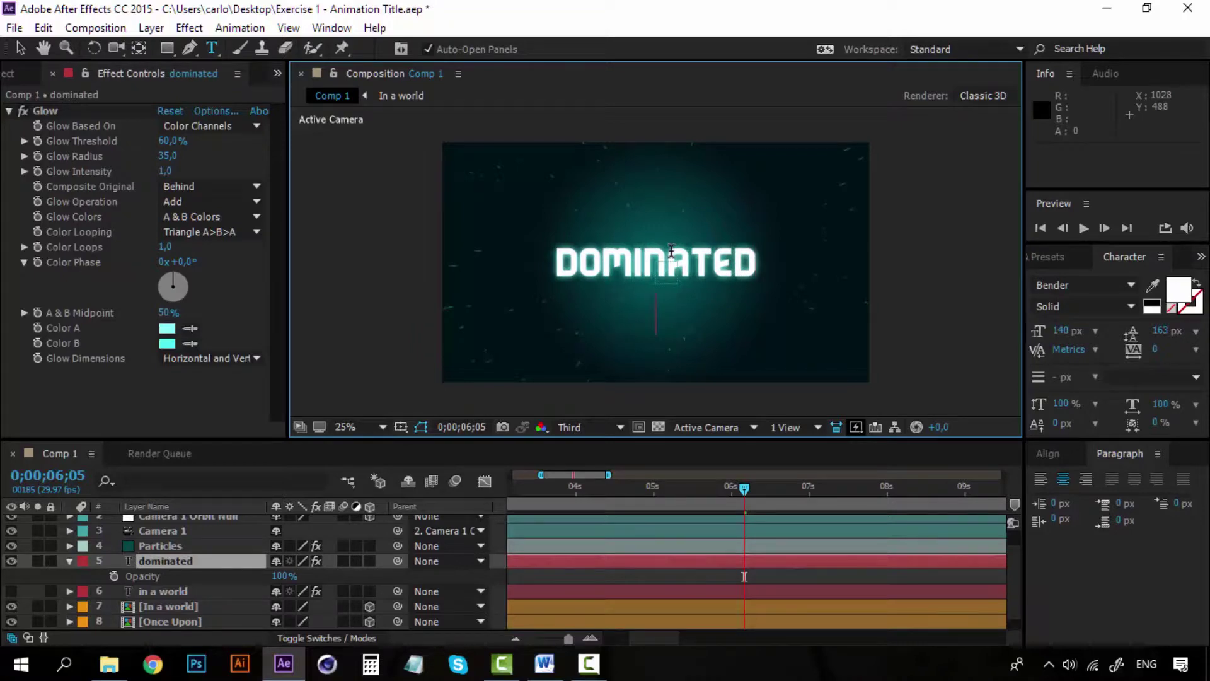
text(by robot)
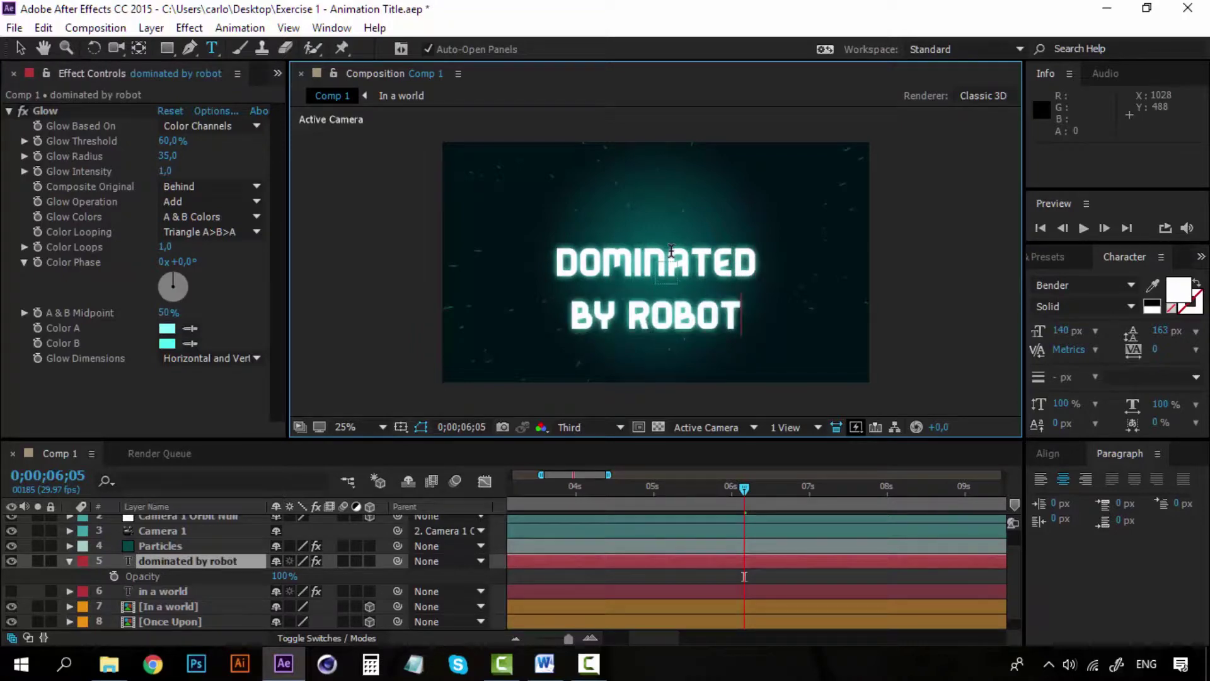
text(s)
click(20, 49)
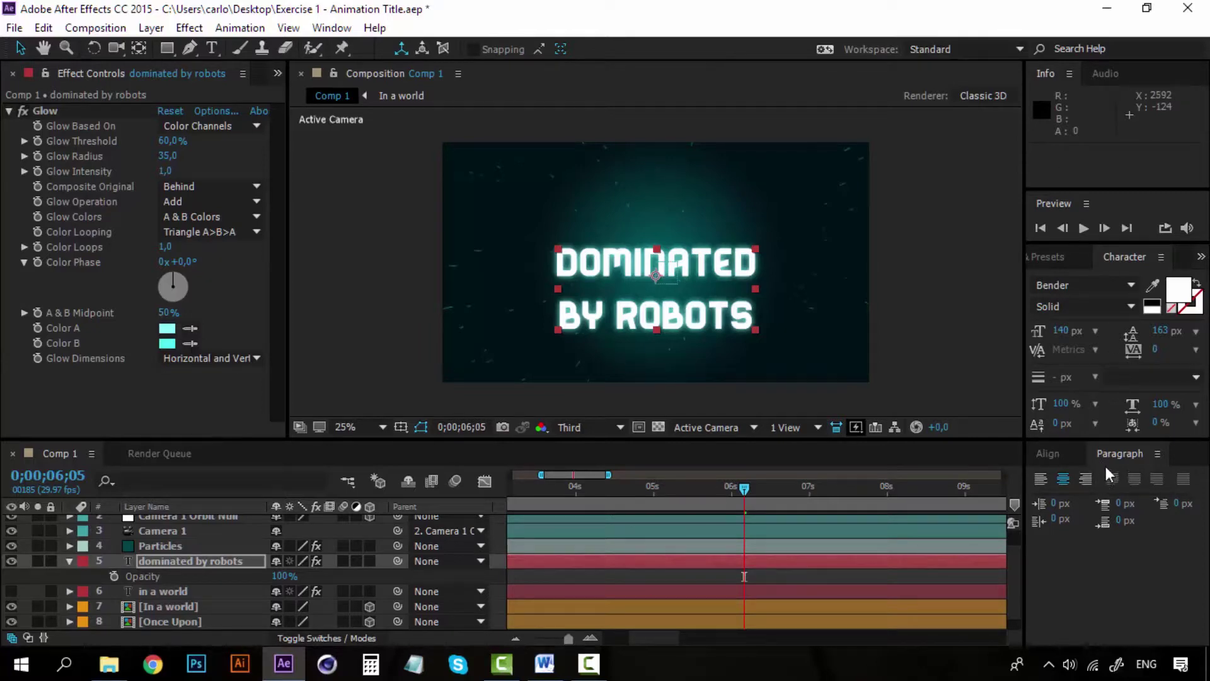
Centre the title horizontally and vertically in the composition, then hide the layer
click(1048, 453)
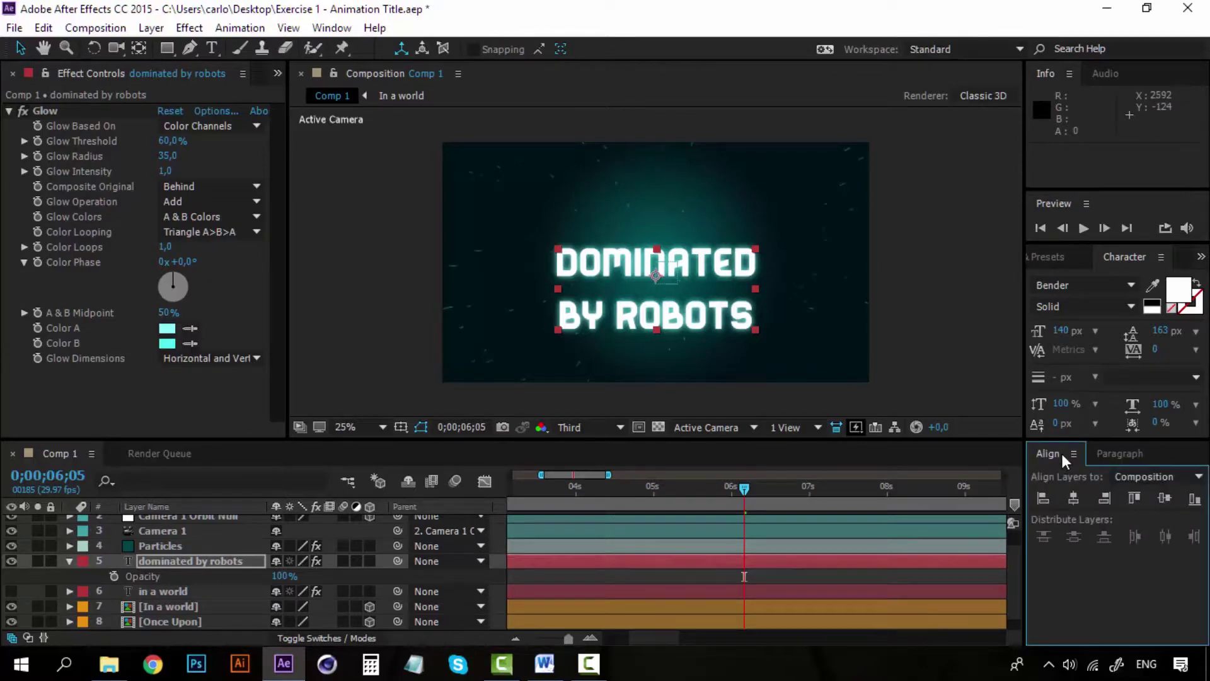
click(1071, 497)
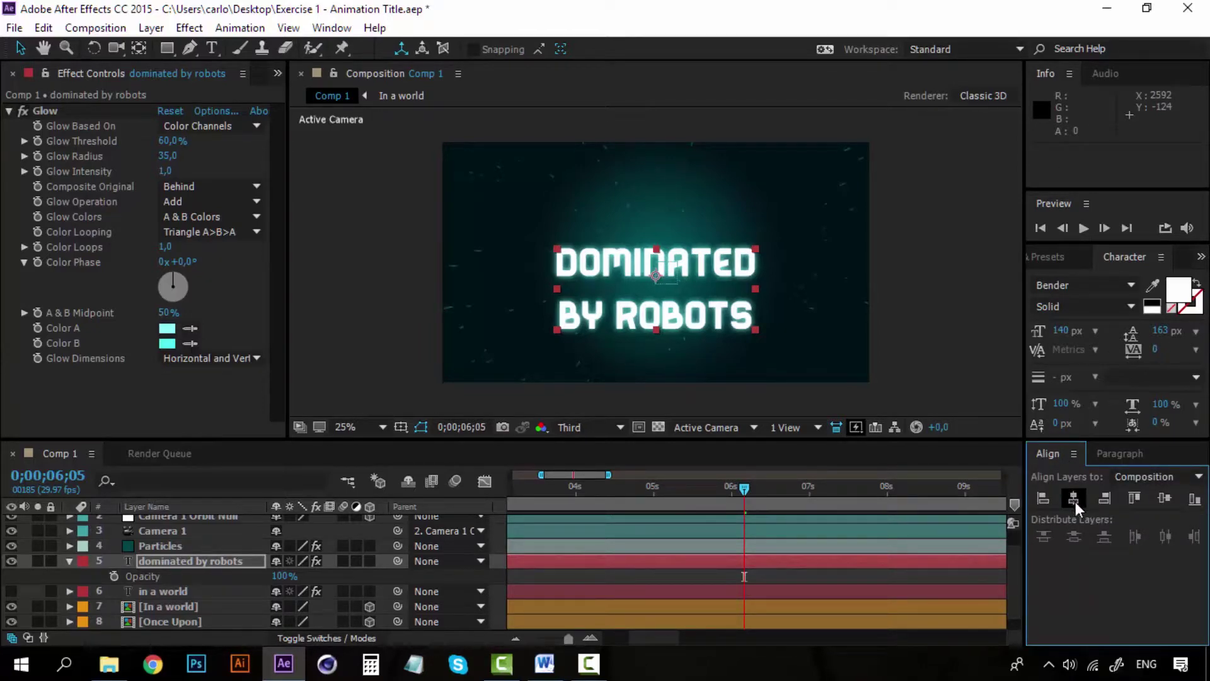
click(1164, 498)
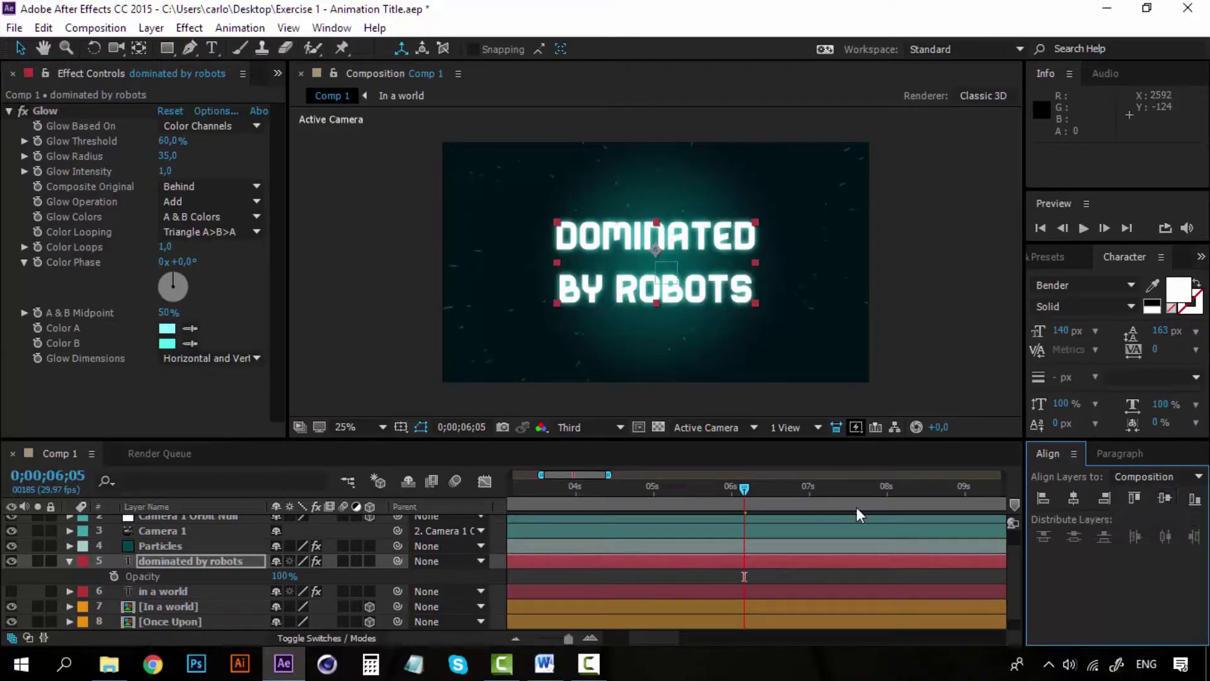
click(11, 561)
Show the 'in a world' layer and retype it as 'dominated' / 'by robots' on two lines
click(11, 591)
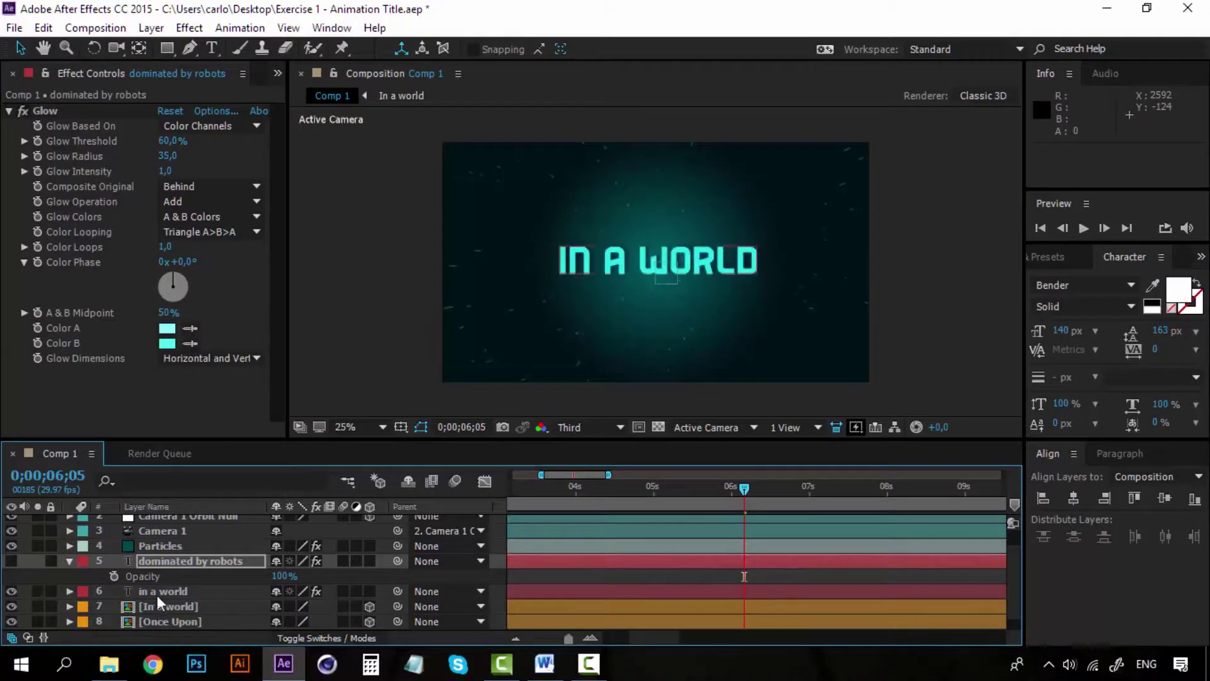
click(169, 595)
click(214, 53)
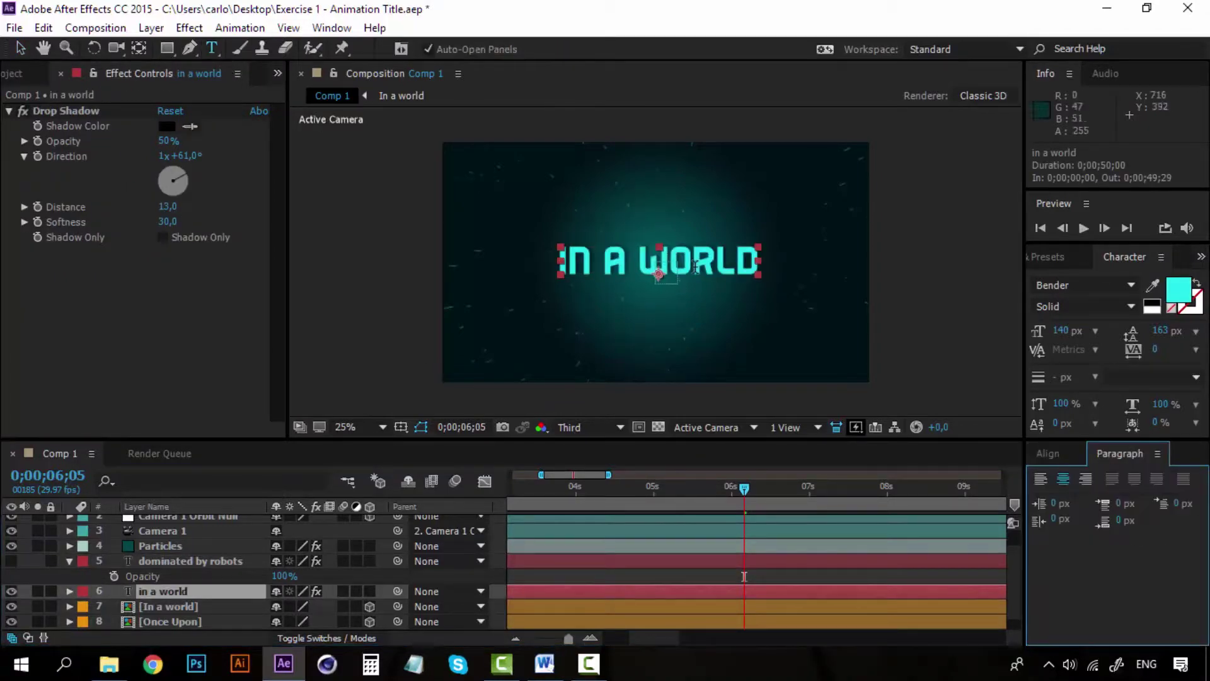
triple_click(695, 267)
text(dominated)
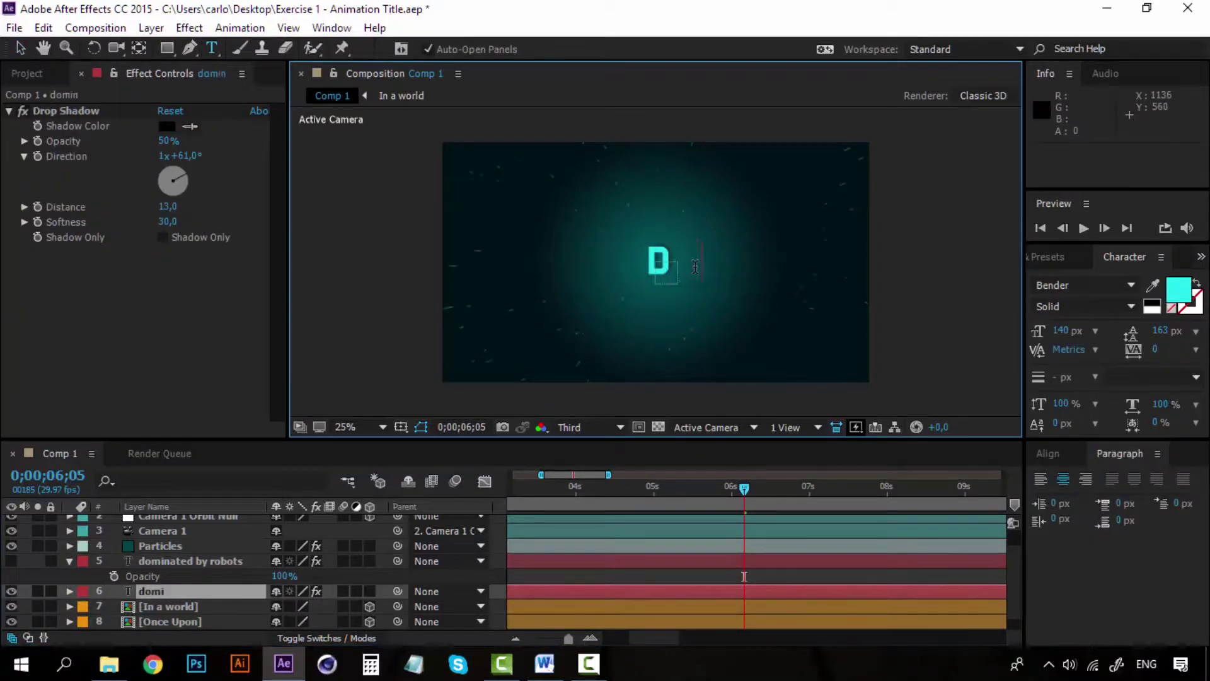
key(Return)
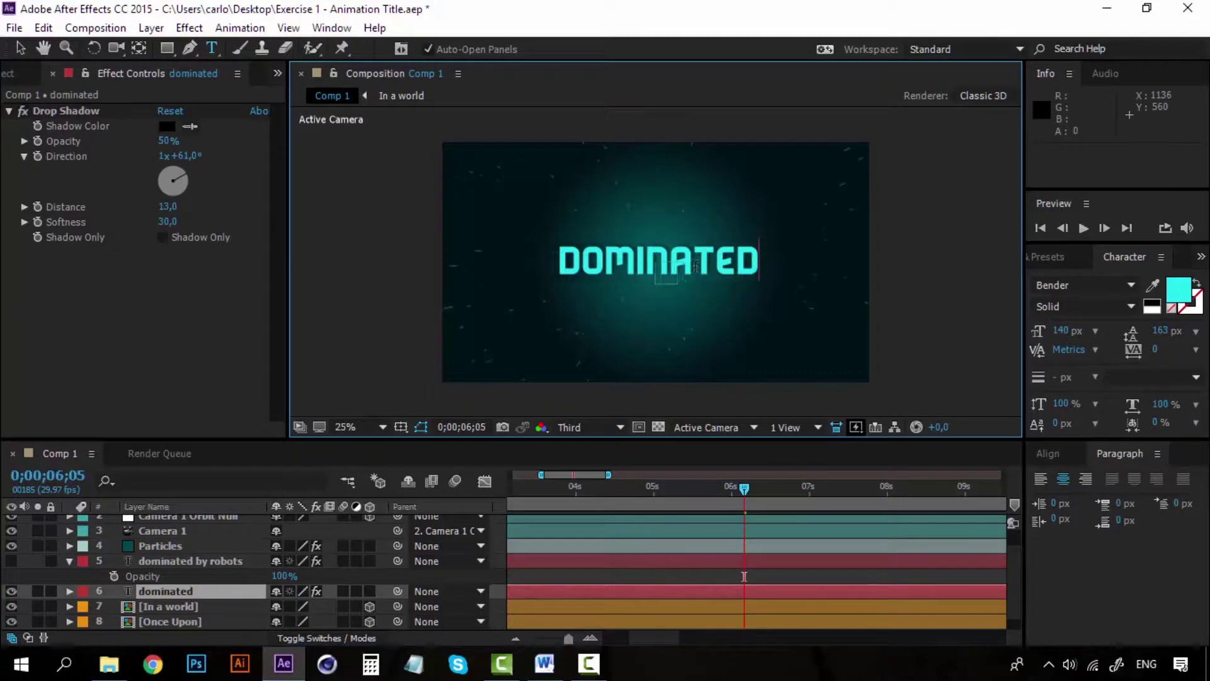
text(by robots)
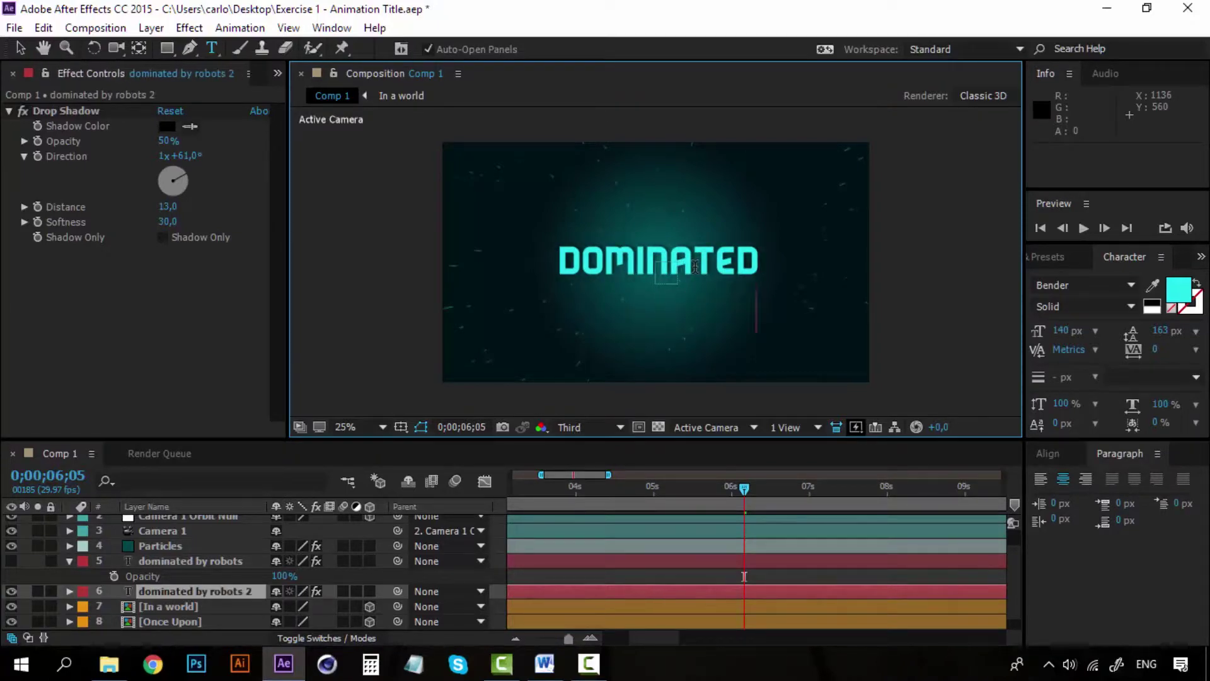
click(21, 49)
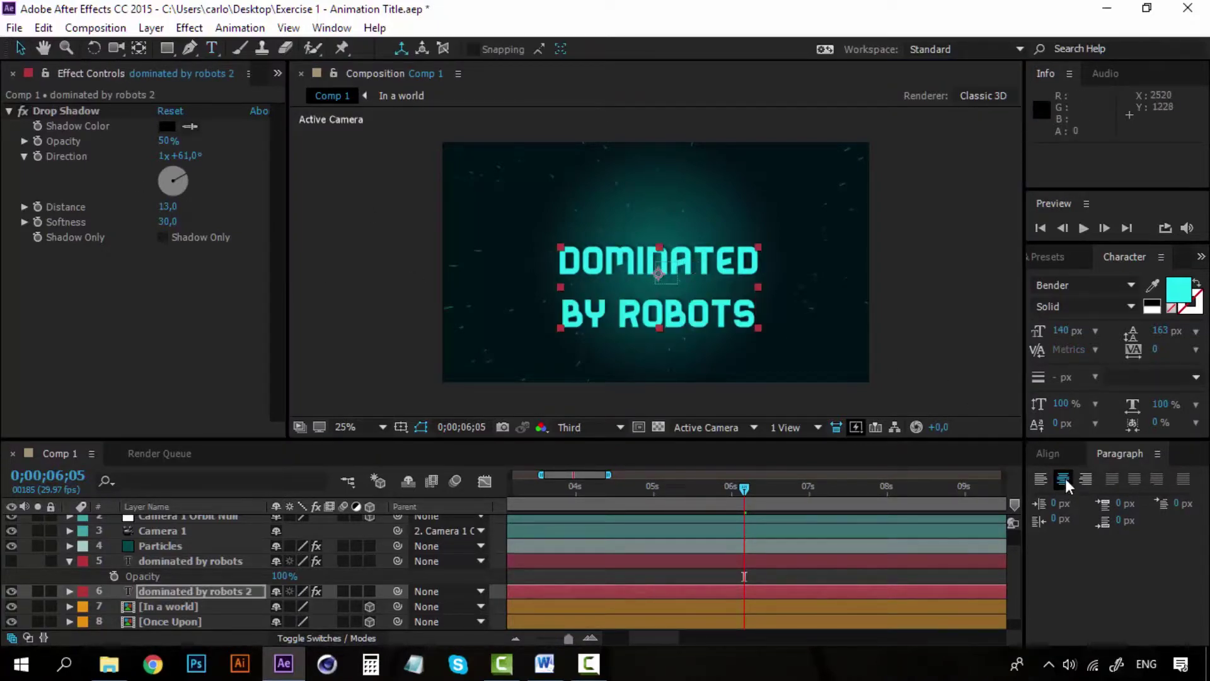
Centre the new title horizontally and vertically, and make the glowing copy visible again
click(1048, 453)
click(1074, 499)
click(1164, 498)
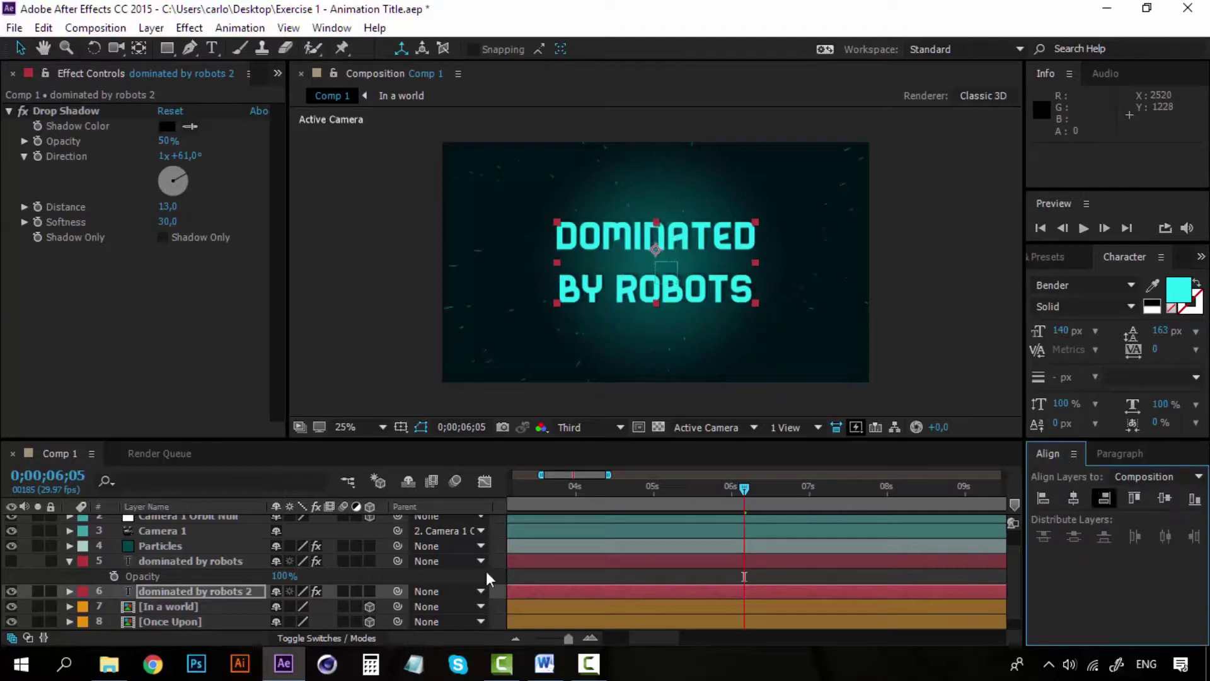
click(12, 560)
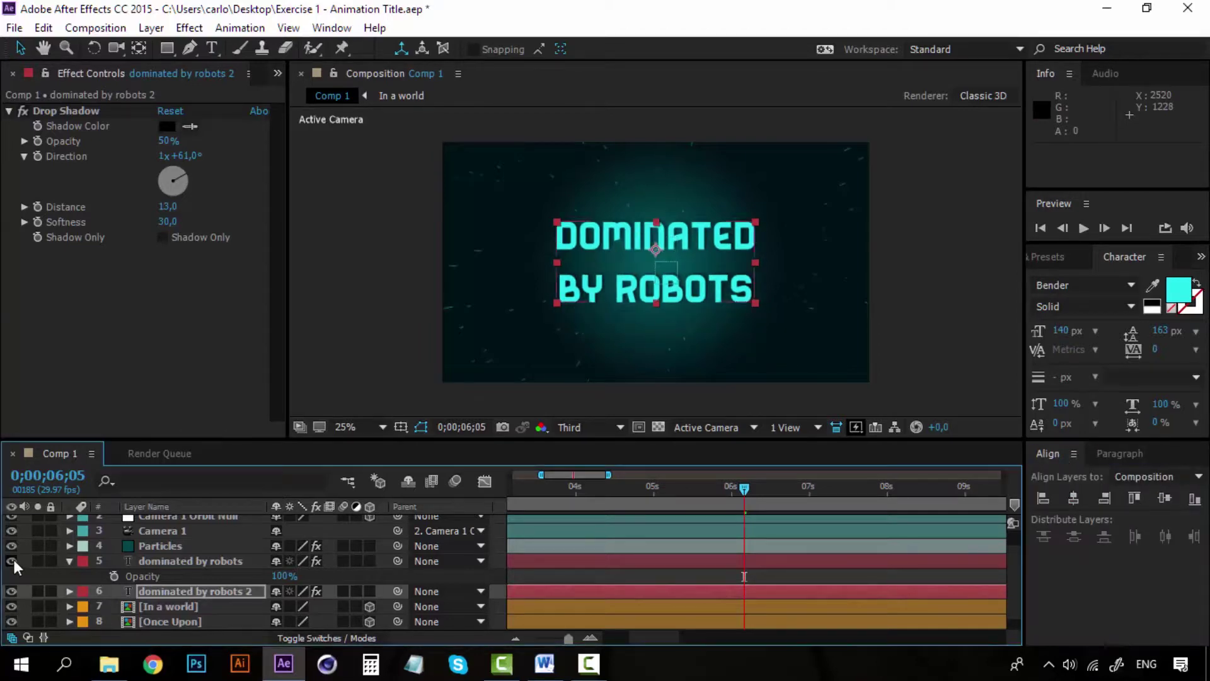
Nudge the 'dominated by robots 2' layer with arrow keys to 974.6, 474.6
click(212, 591)
click(221, 561)
click(221, 591)
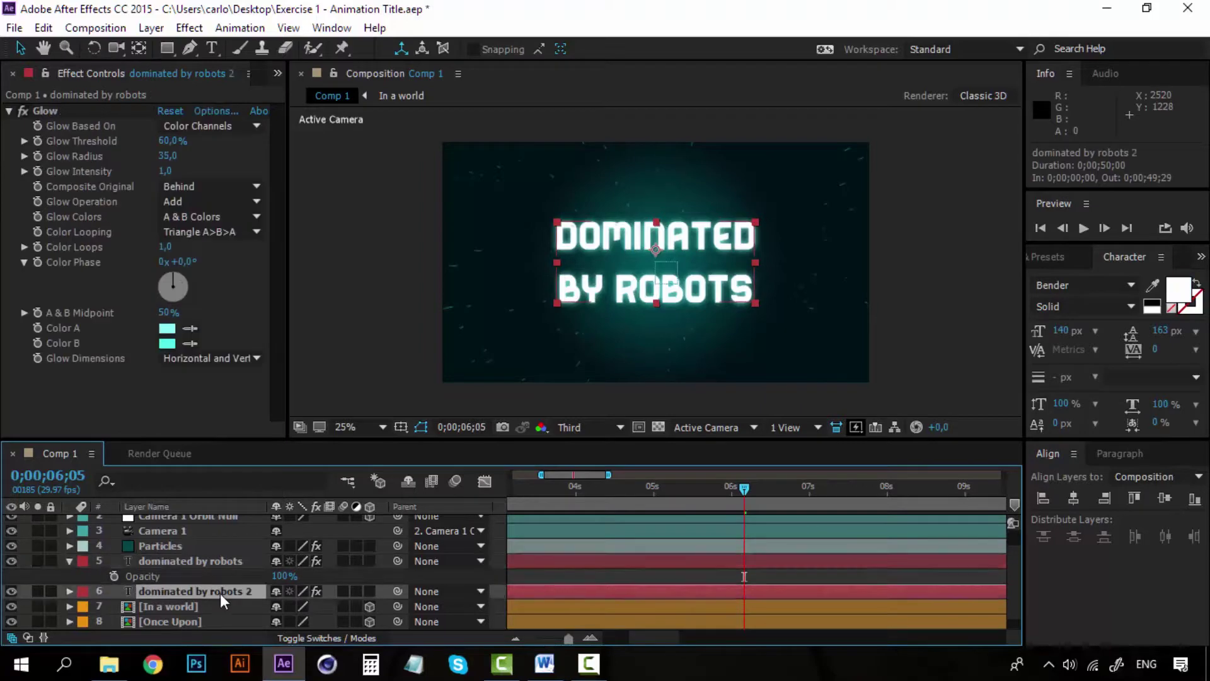
key(Up)
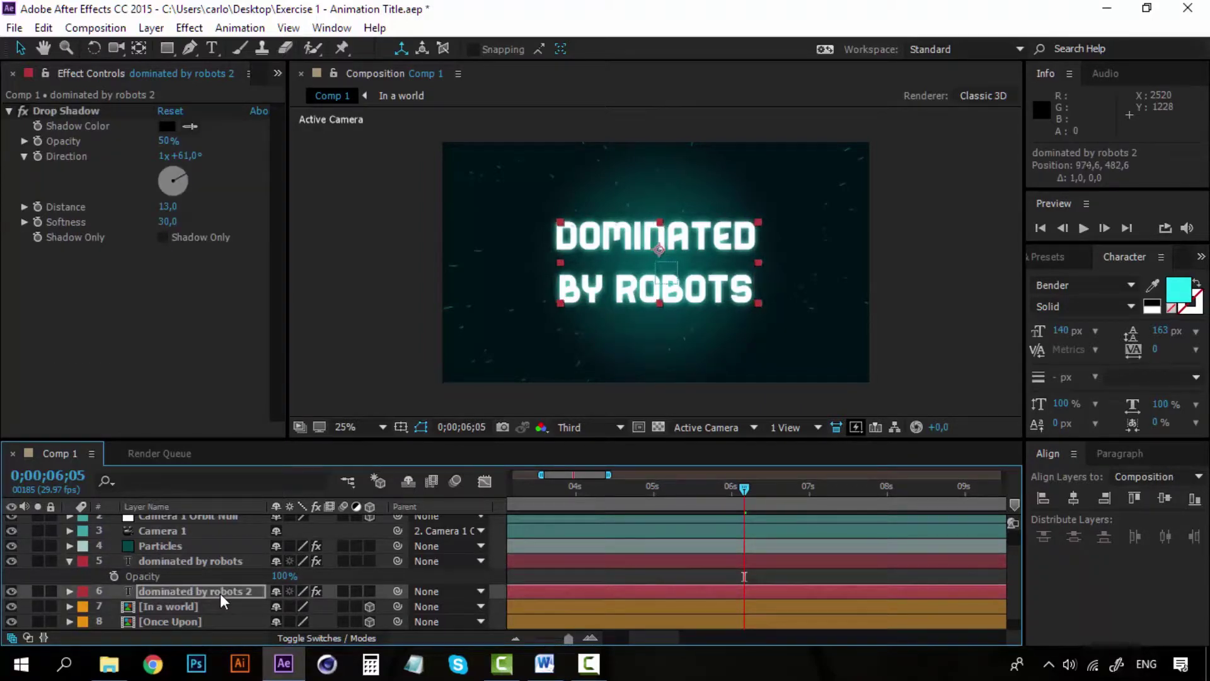
key(Up)
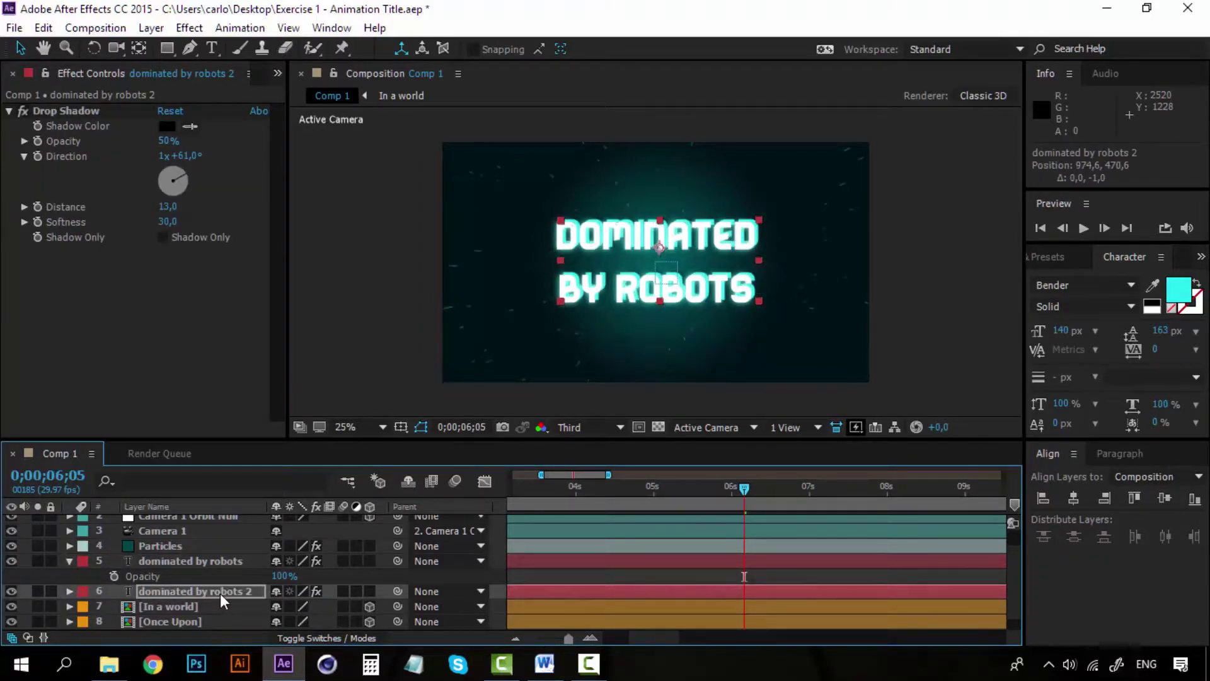
key(Down)
key(Down)
key(Down)
key(Left)
key(Left)
key(Left)
key(Down)
key(Down)
key(Down)
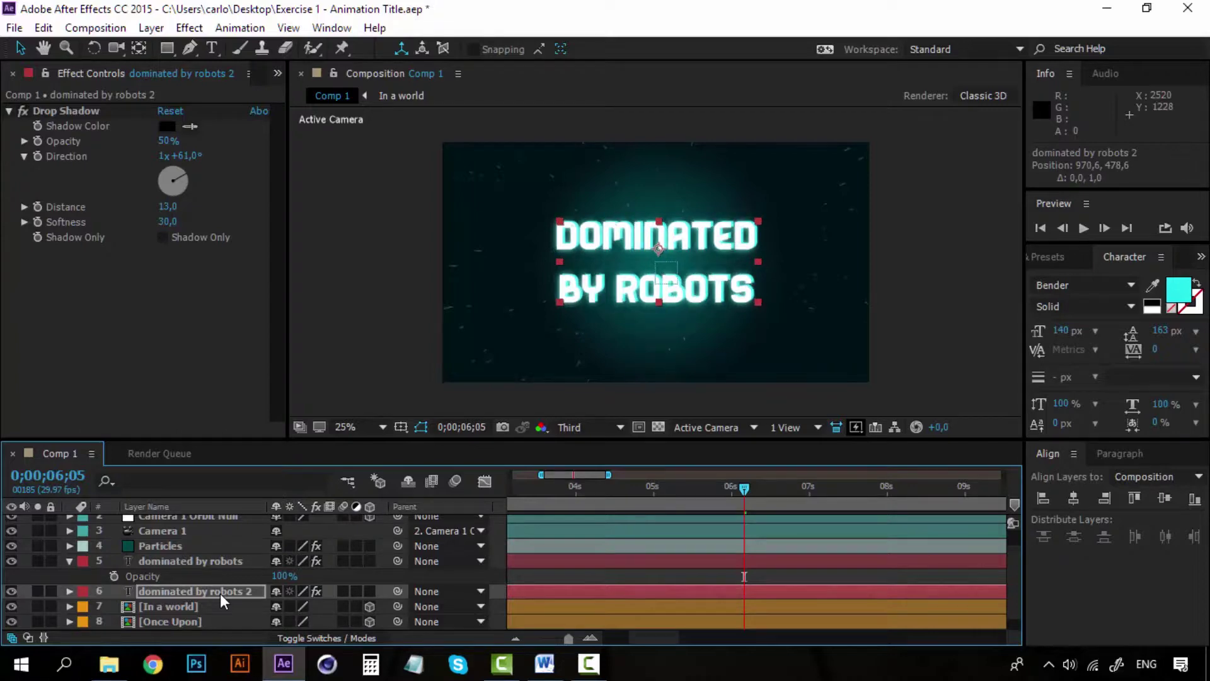
key(Right)
key(Right)
key(Right)
key(Up)
key(Up)
key(Up)
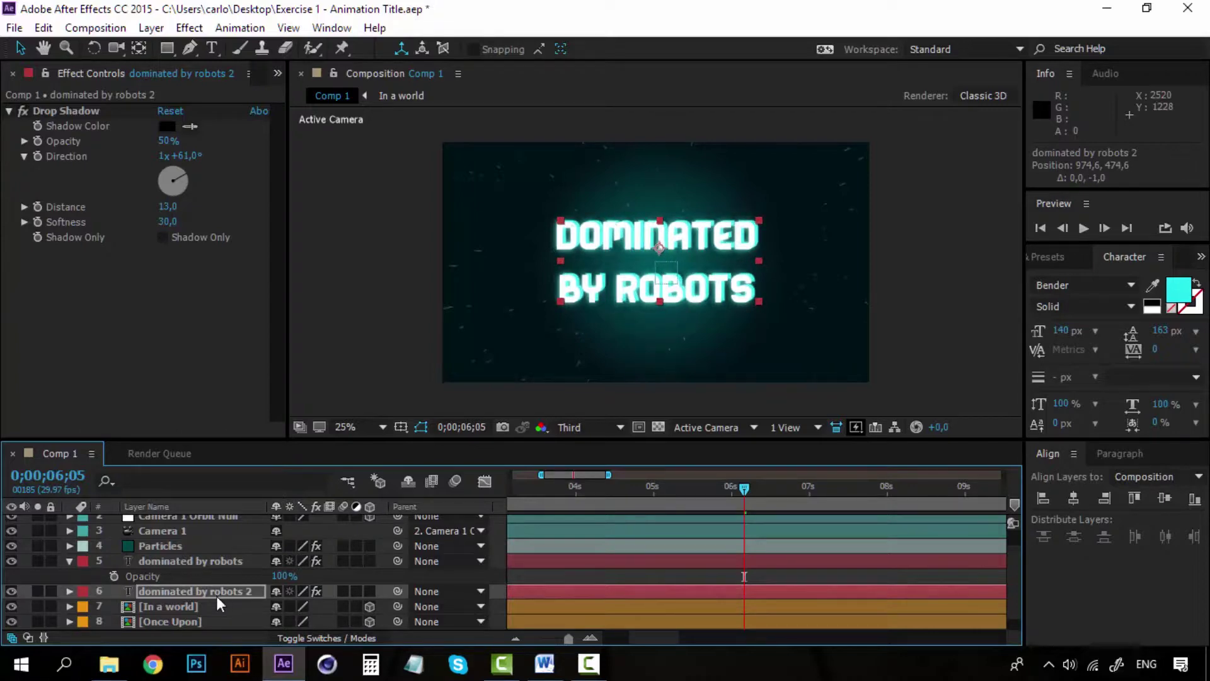
click(205, 561)
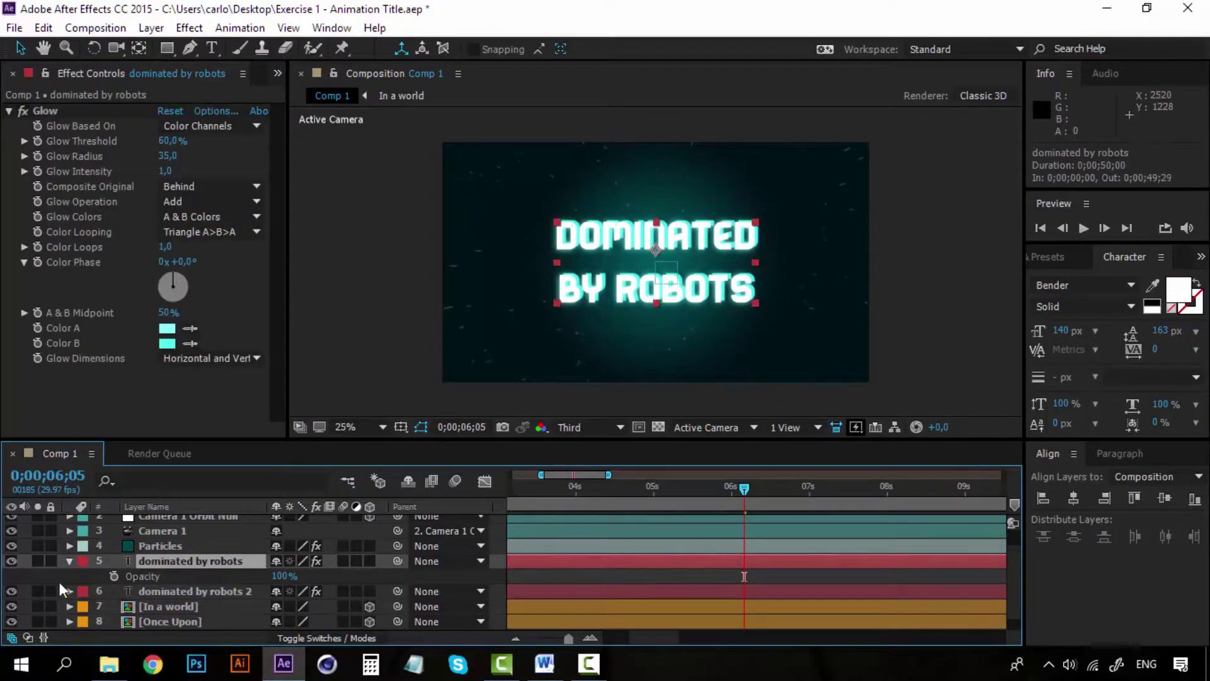
Pre-compose both DOMINATED BY ROBOTS layers into 'Dominated' and give it an orange label
click(69, 561)
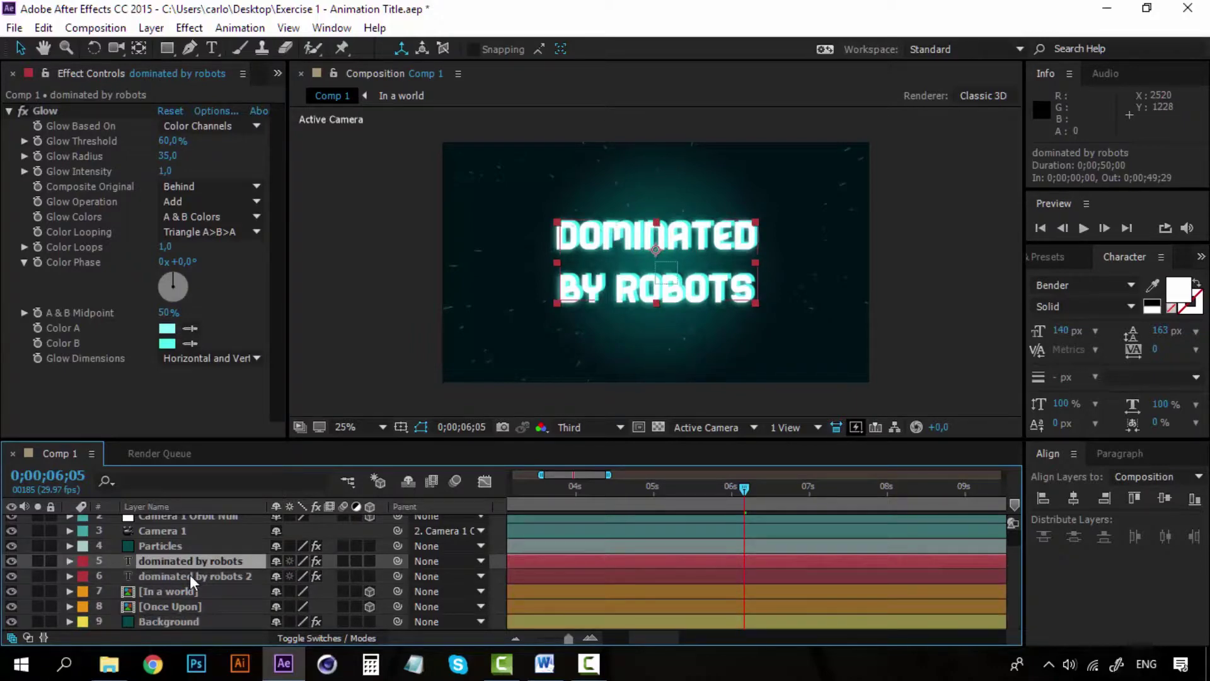
shift+click(191, 575)
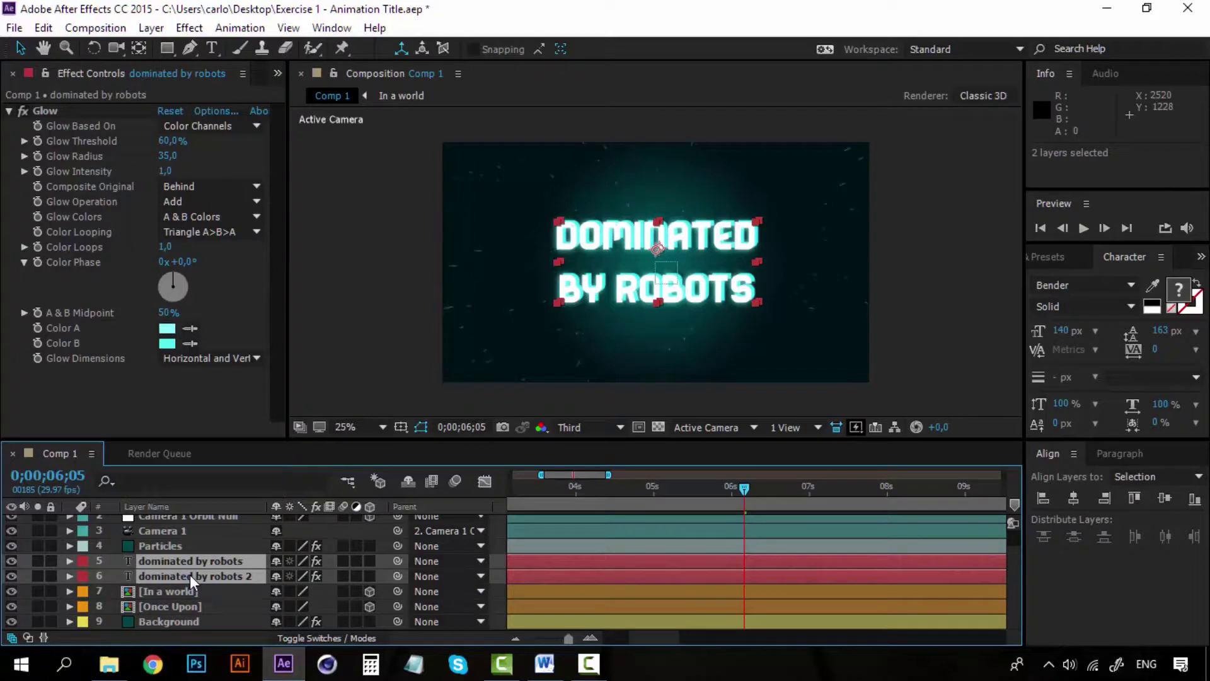
right_click(191, 573)
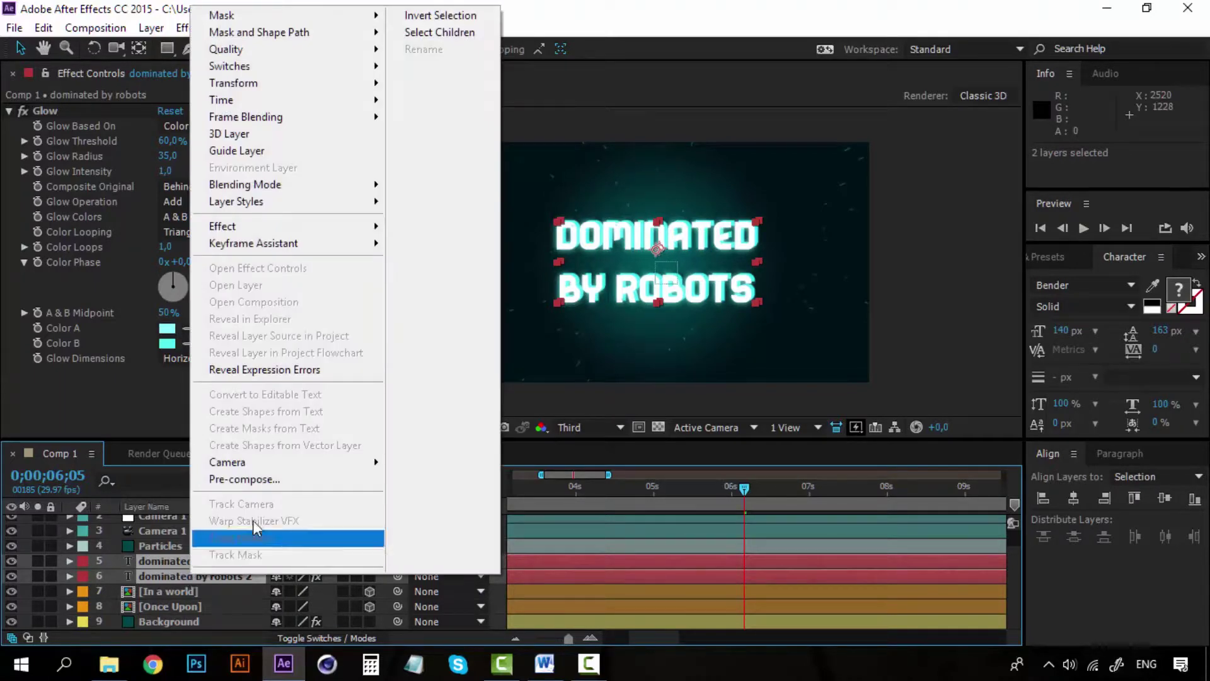
click(277, 482)
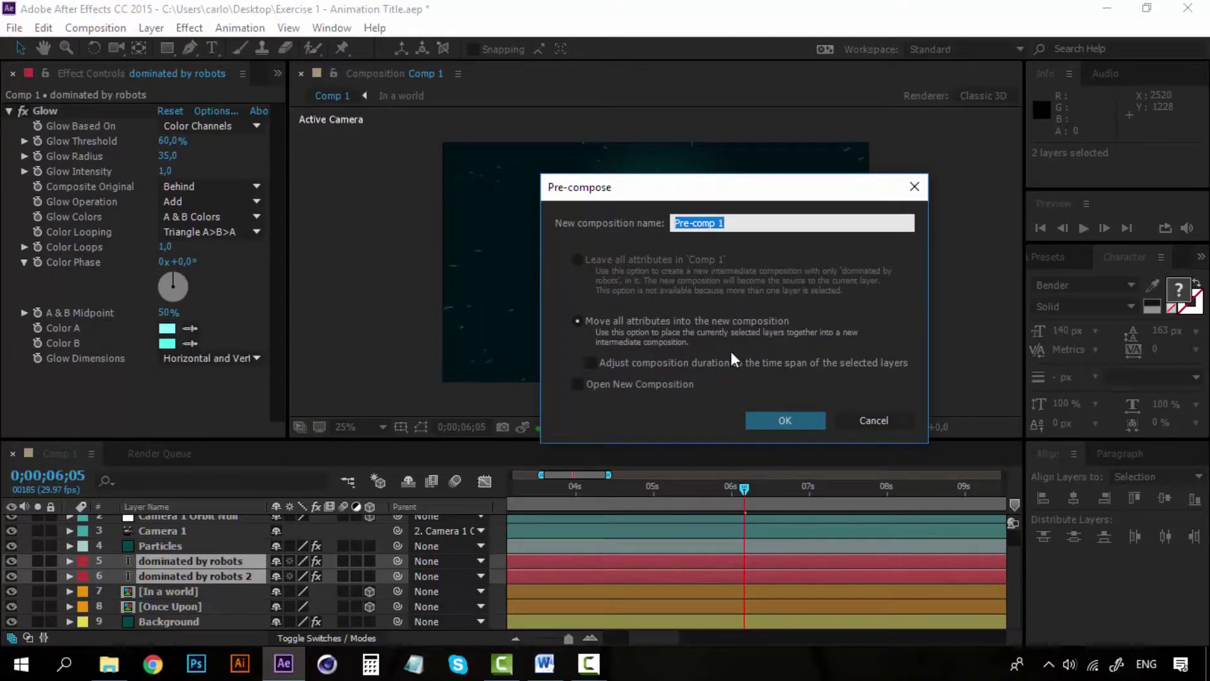
text(Dominated)
click(789, 423)
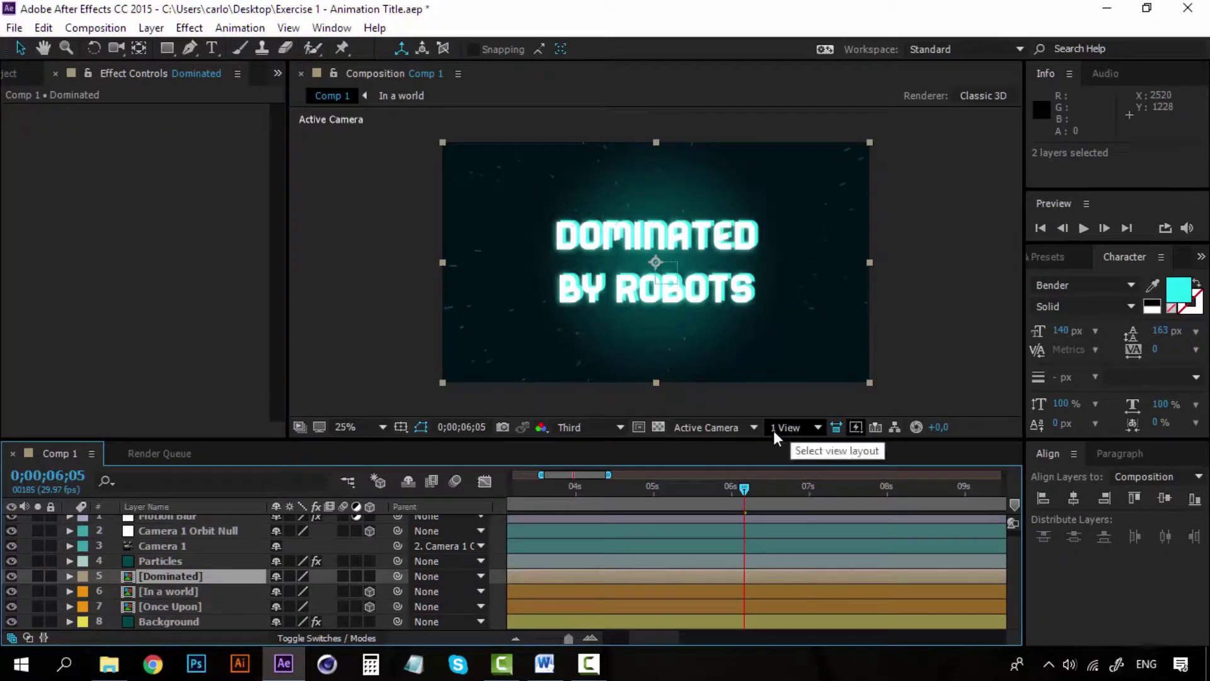
click(82, 576)
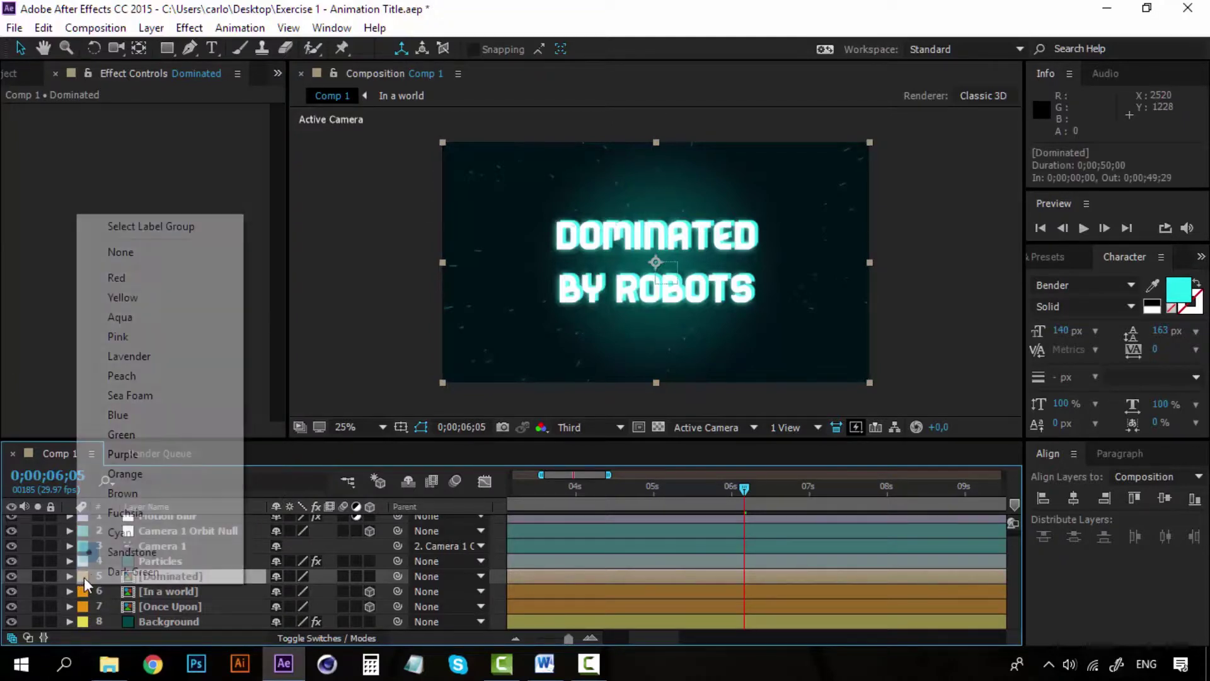
click(157, 473)
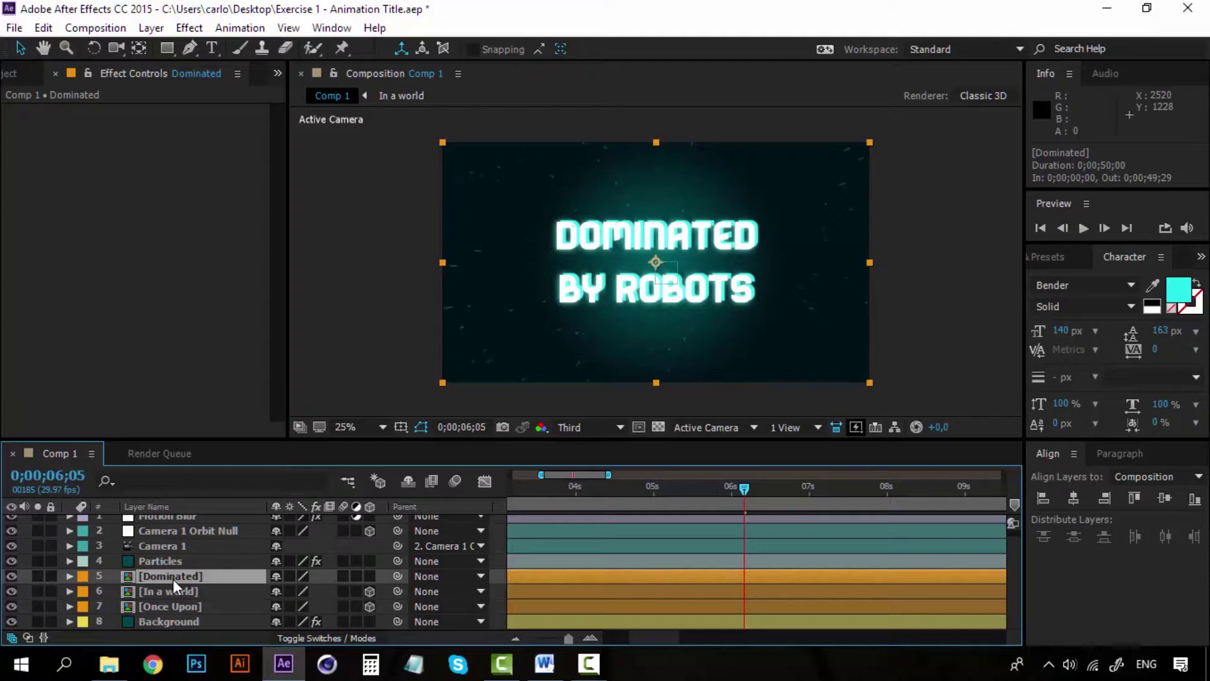
click(370, 576)
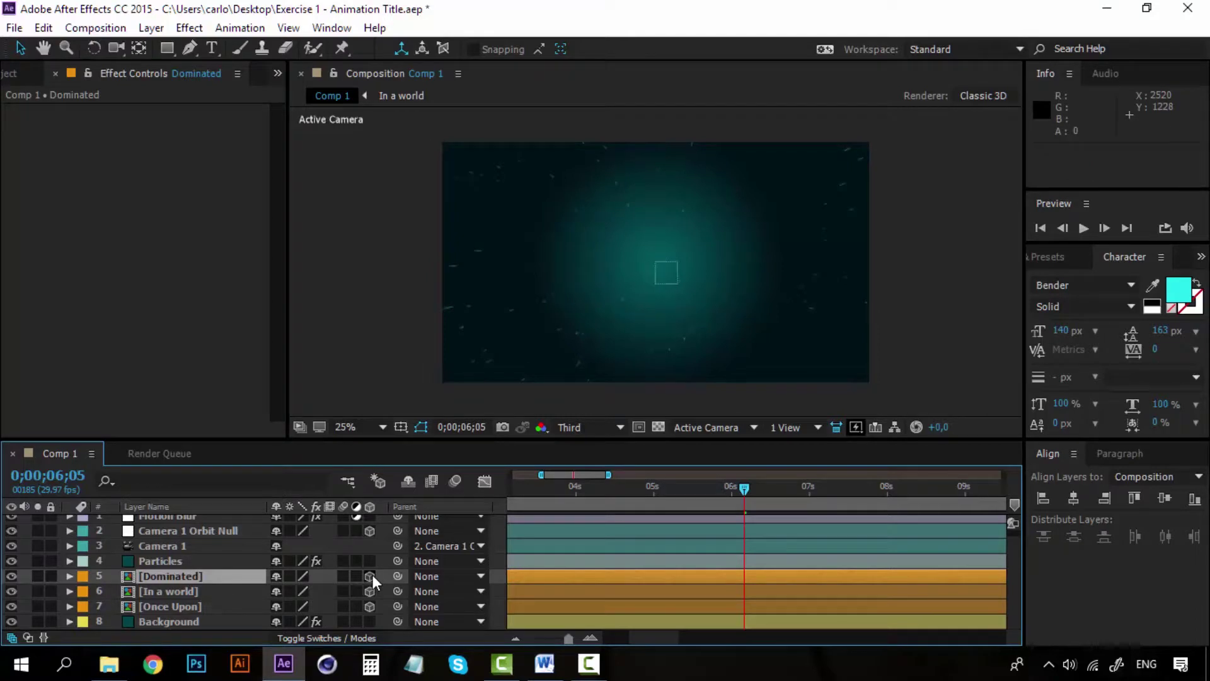
click(751, 428)
click(762, 366)
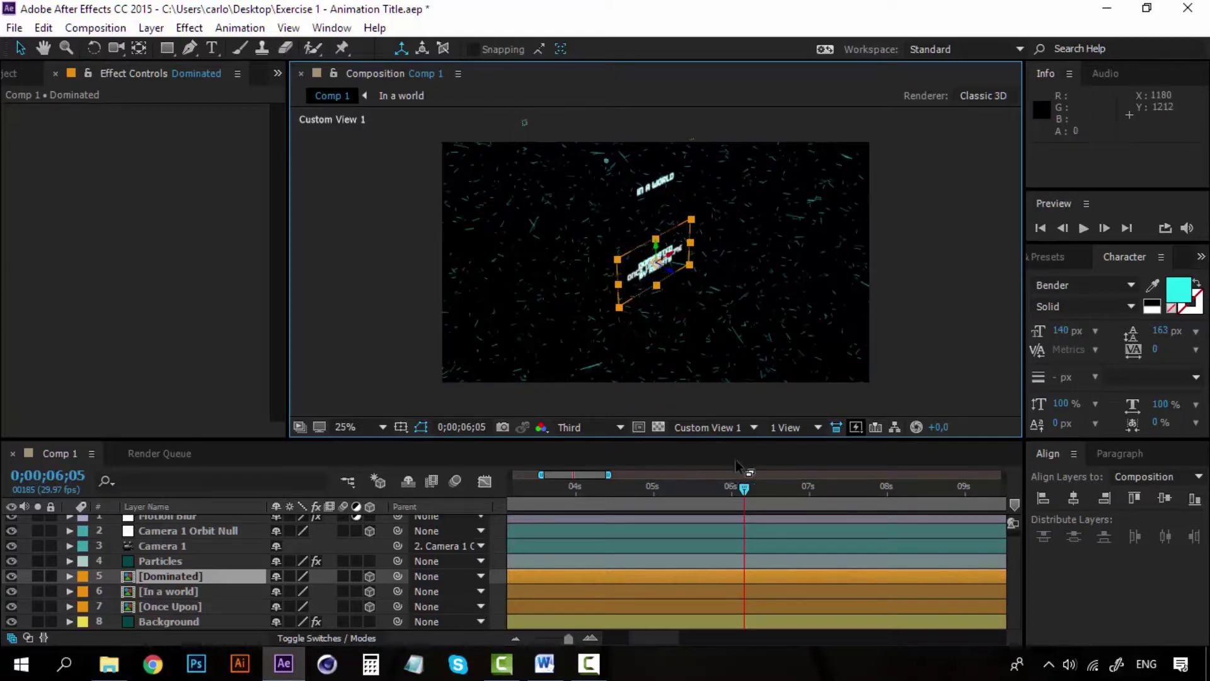
click(752, 428)
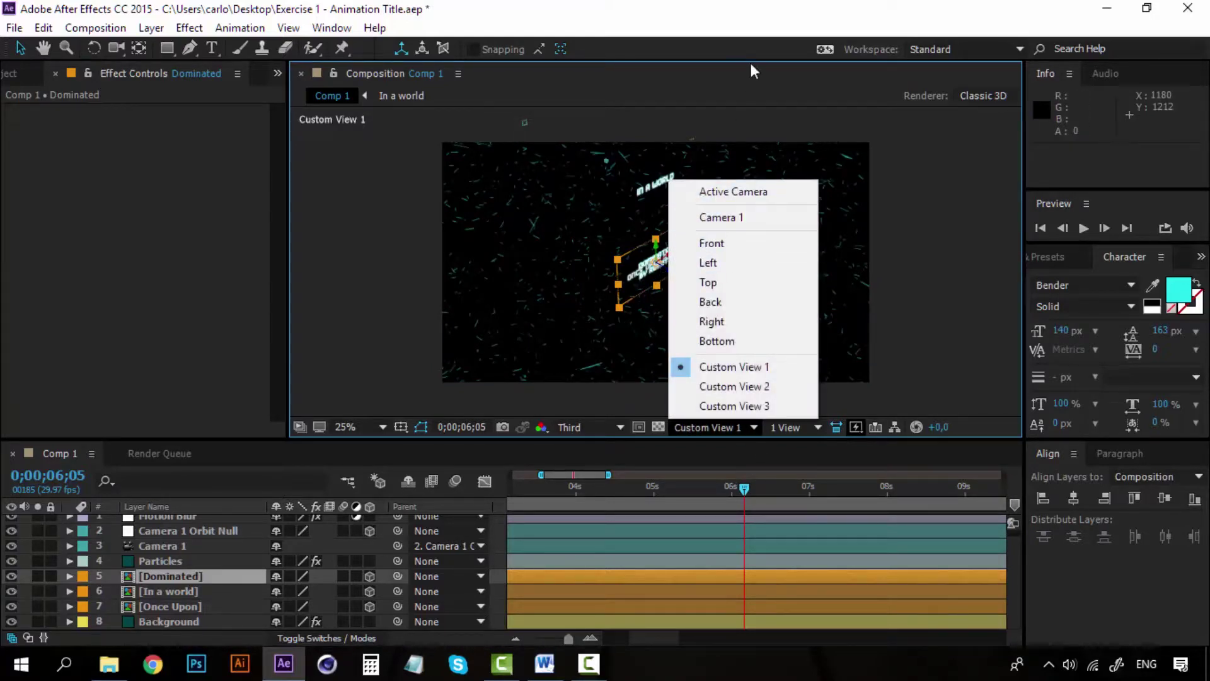
click(733, 111)
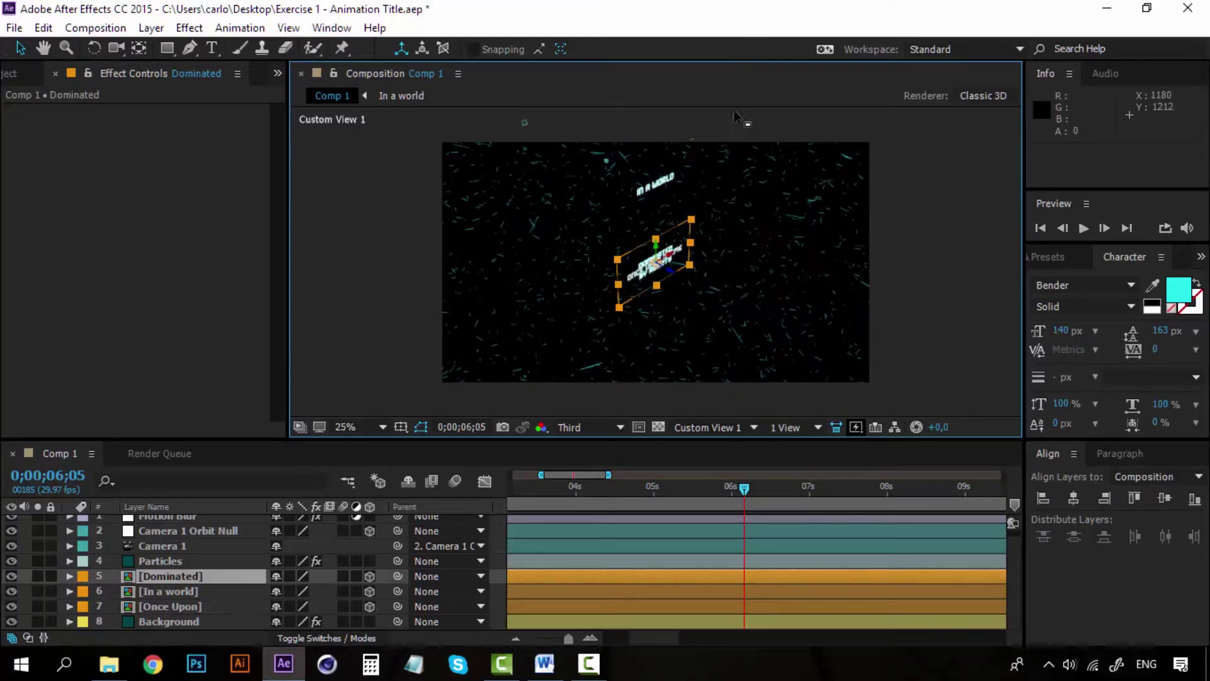
click(745, 431)
click(749, 189)
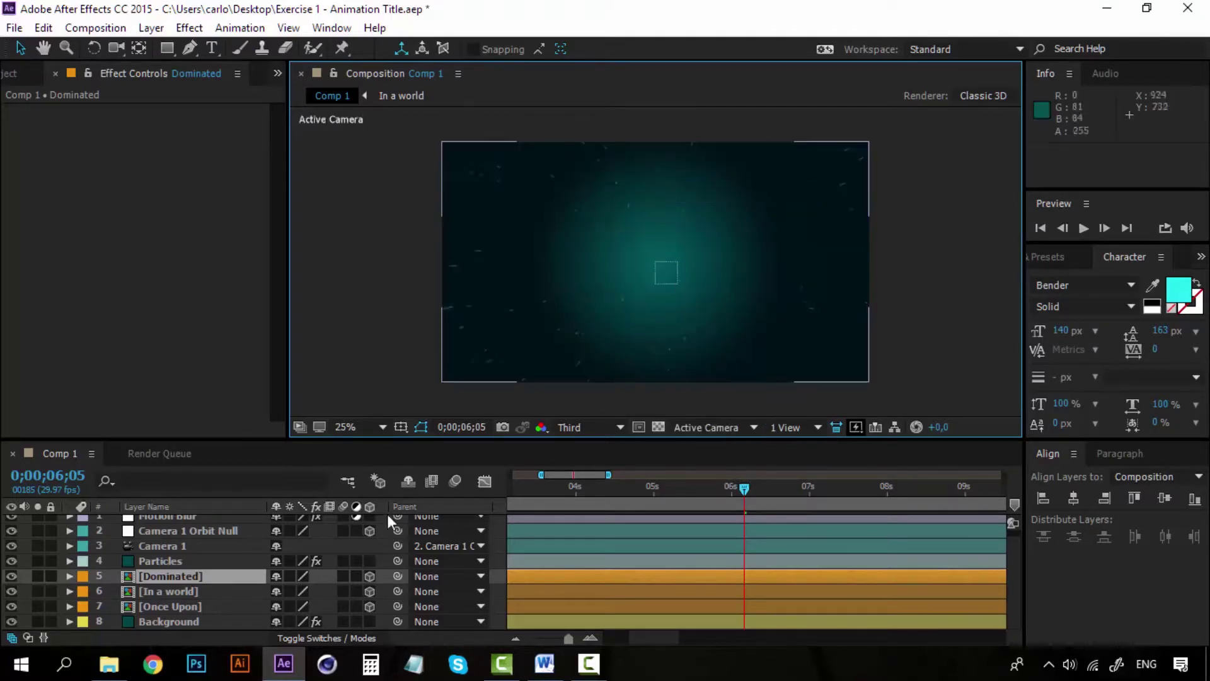
Reveal the Position properties of Camera 1 Orbit Null and the Dominated layer
click(194, 531)
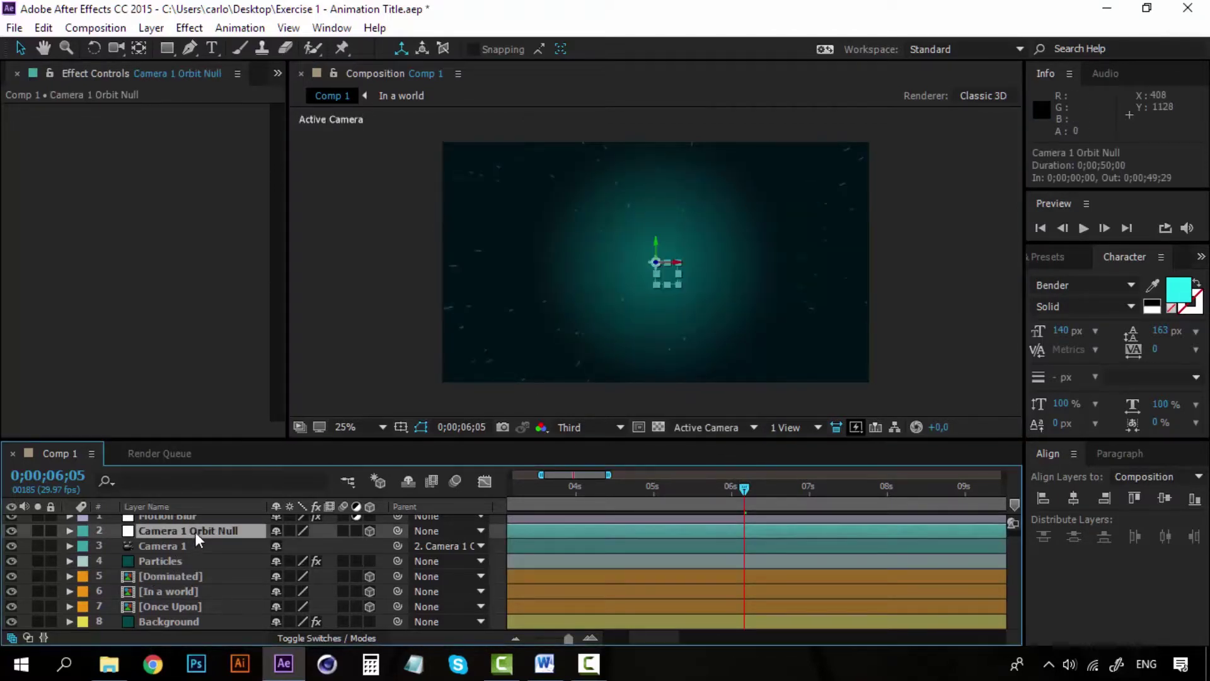
key(p)
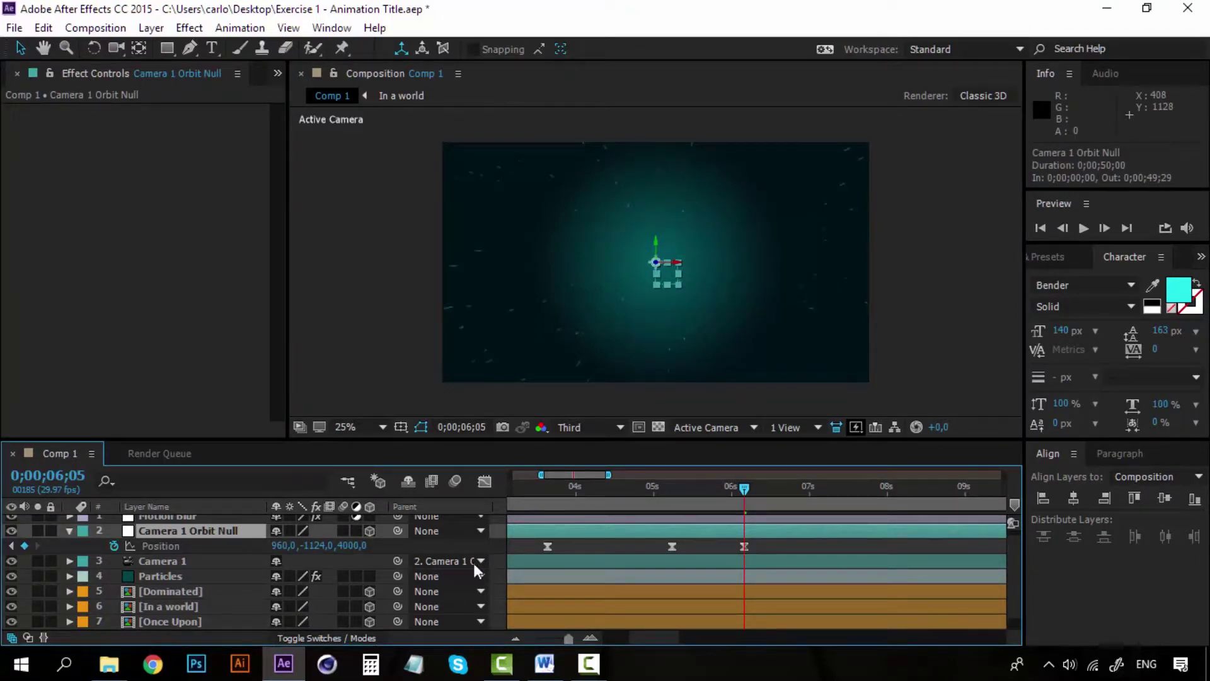
click(172, 593)
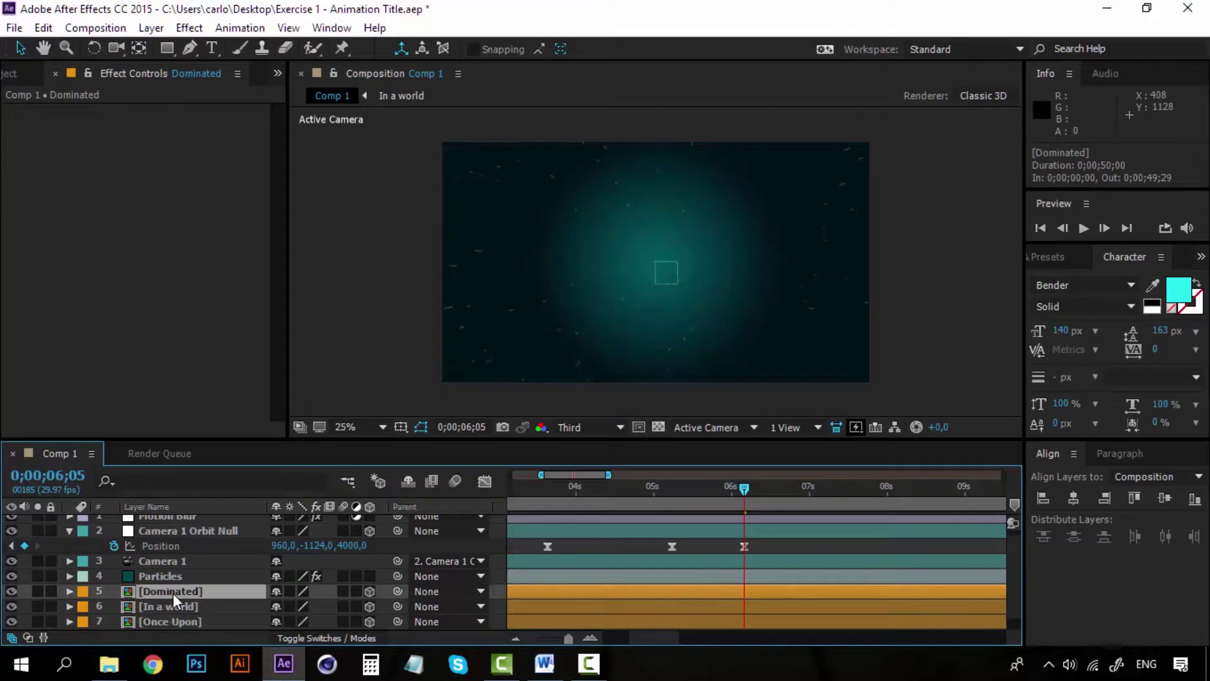
key(p)
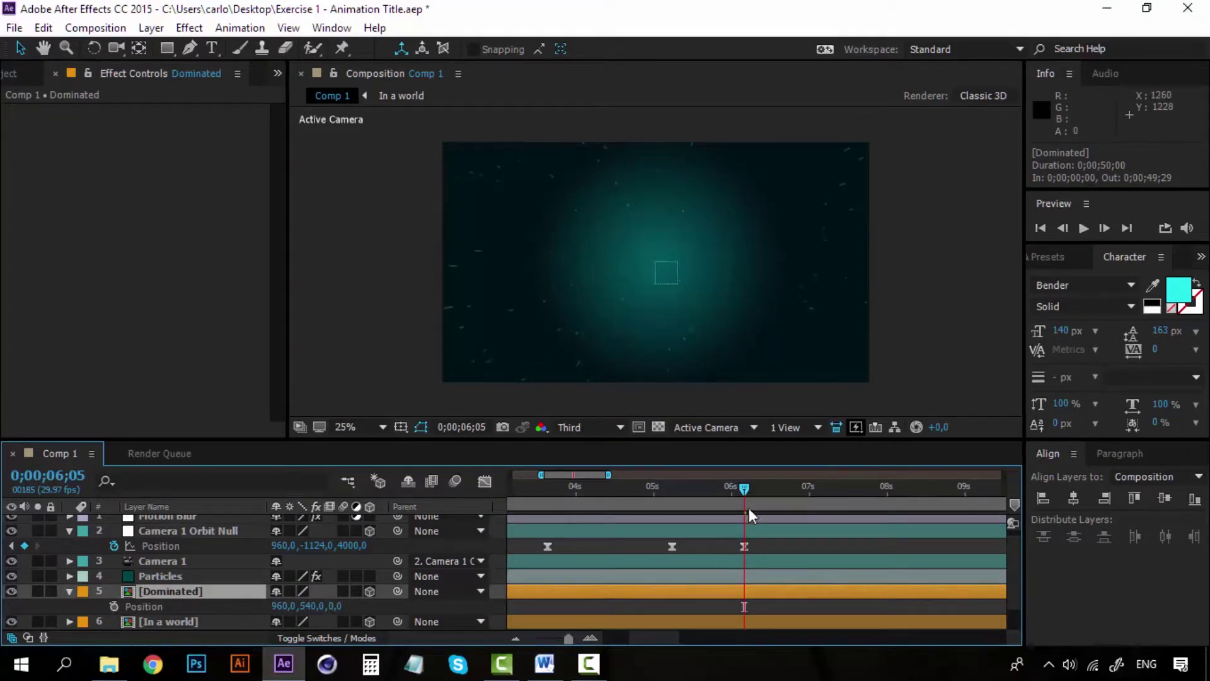
Copy the orbit null's 6;05 Position keyframe (960,-1124,4000) onto Dominated, then return to 5;18
click(744, 546)
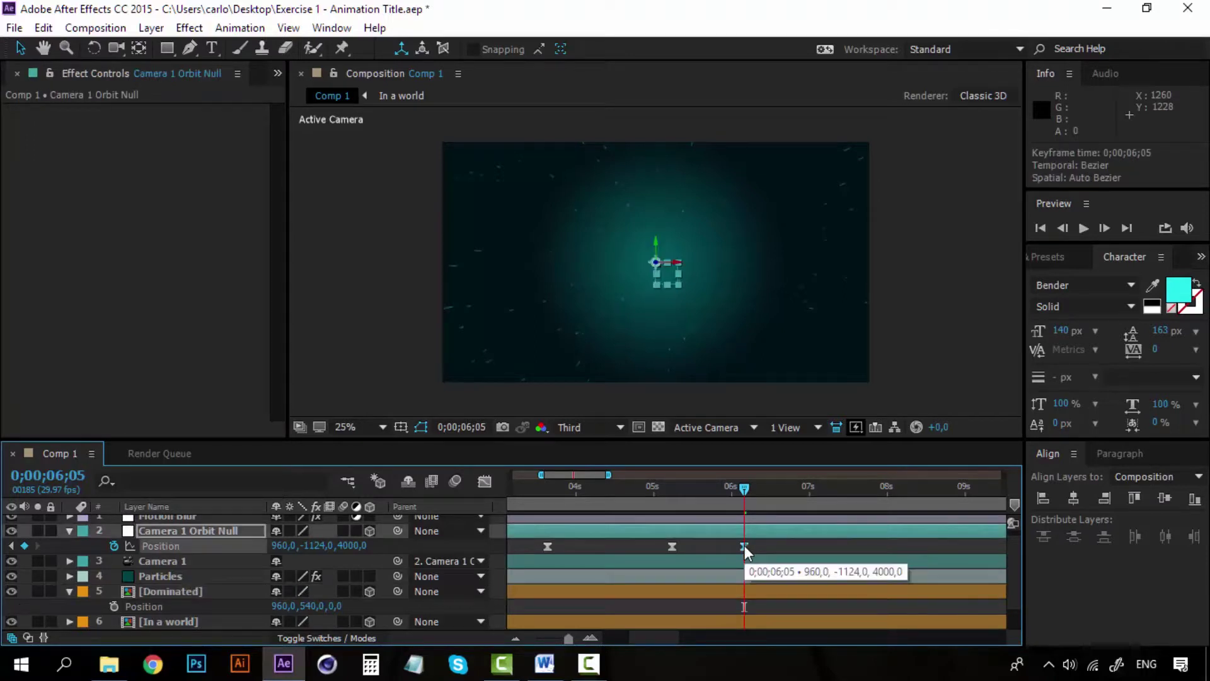
key(ctrl+c)
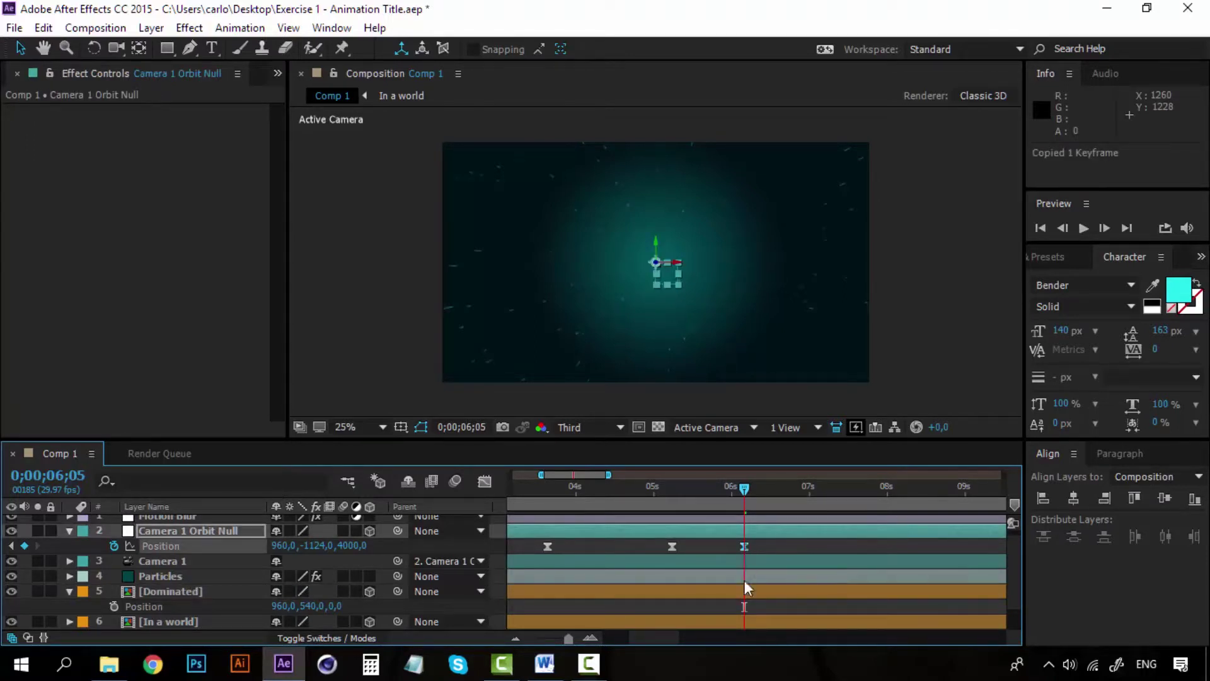
click(194, 596)
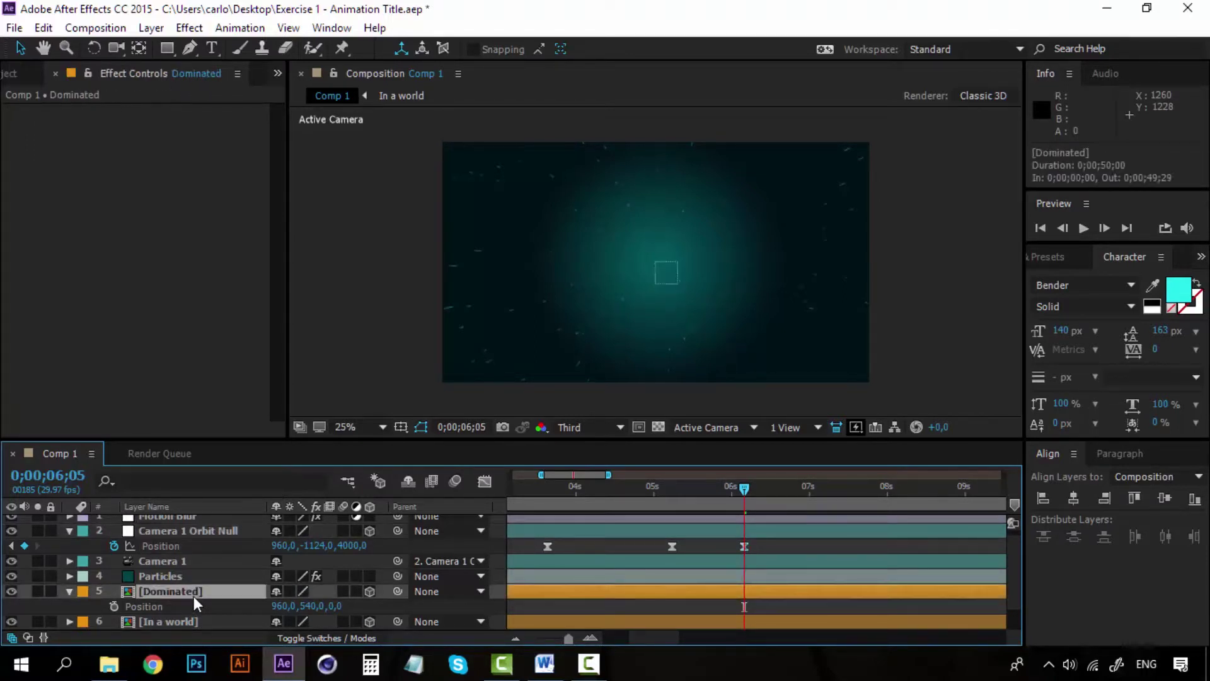
key(ctrl+v)
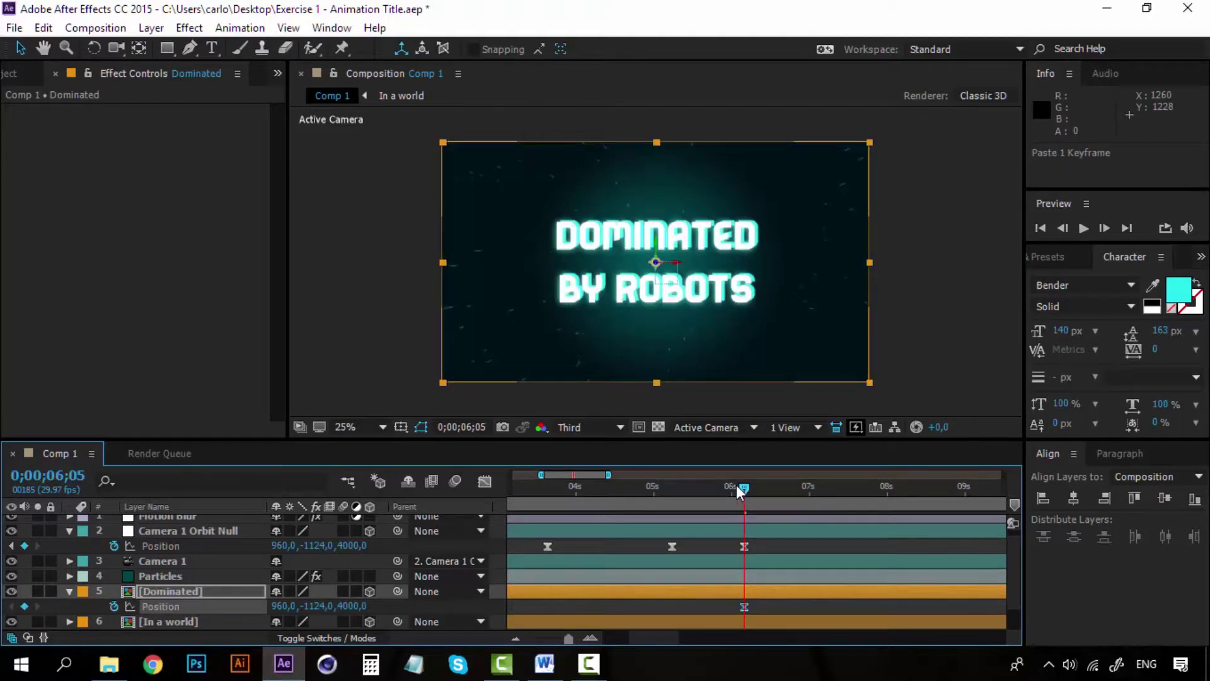
drag(741, 489, 547, 489)
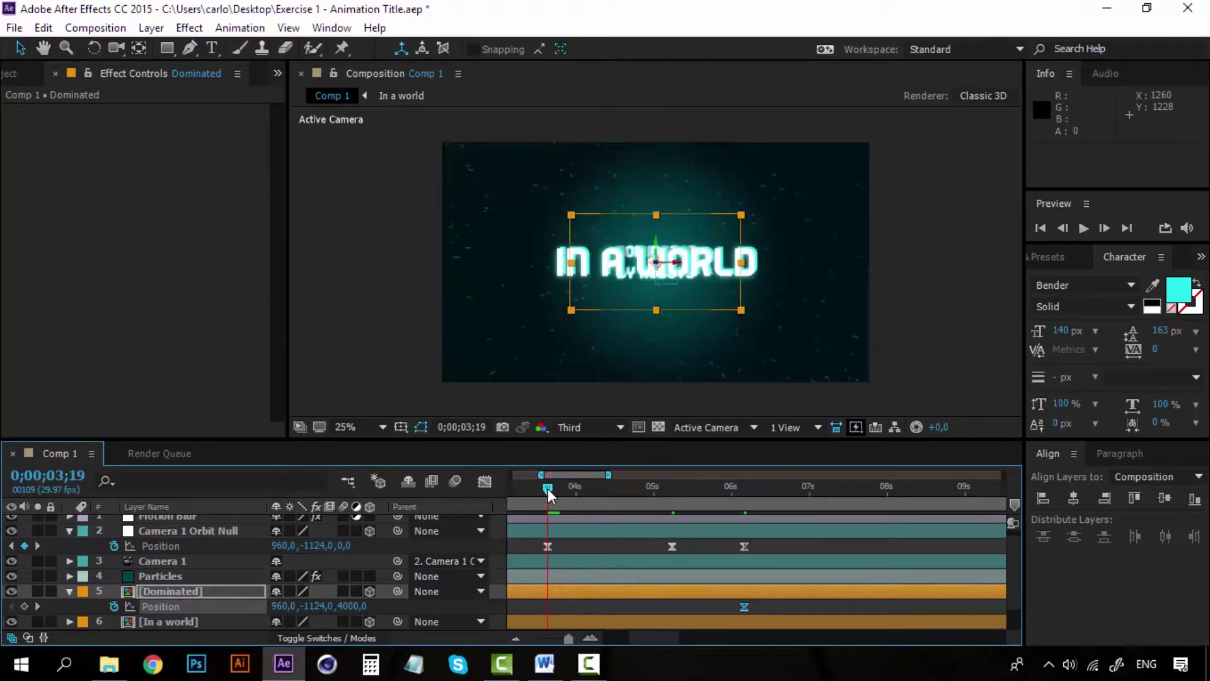
drag(664, 638, 649, 637)
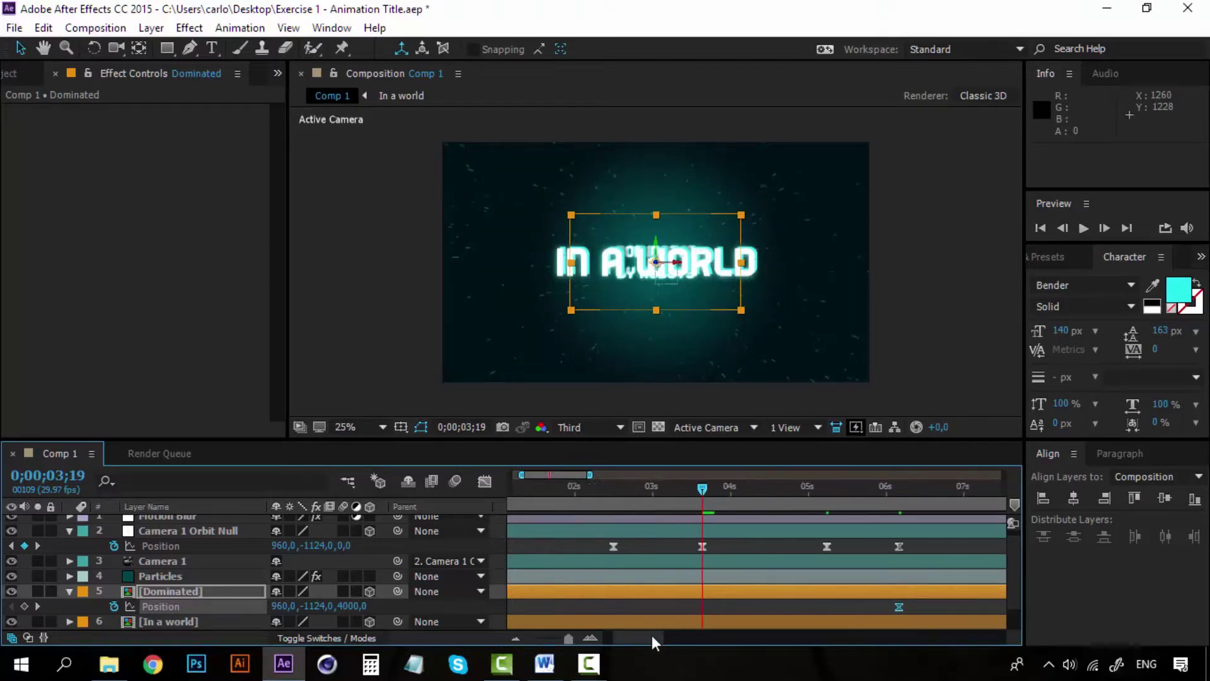
click(631, 489)
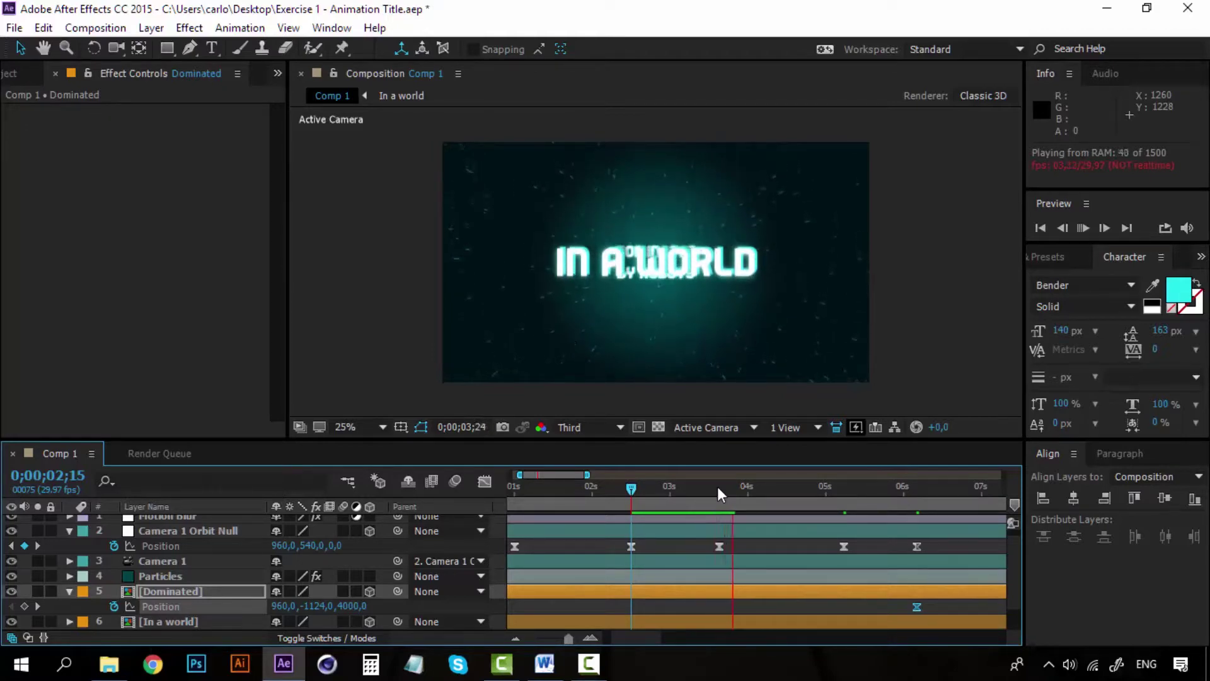
drag(718, 486, 884, 492)
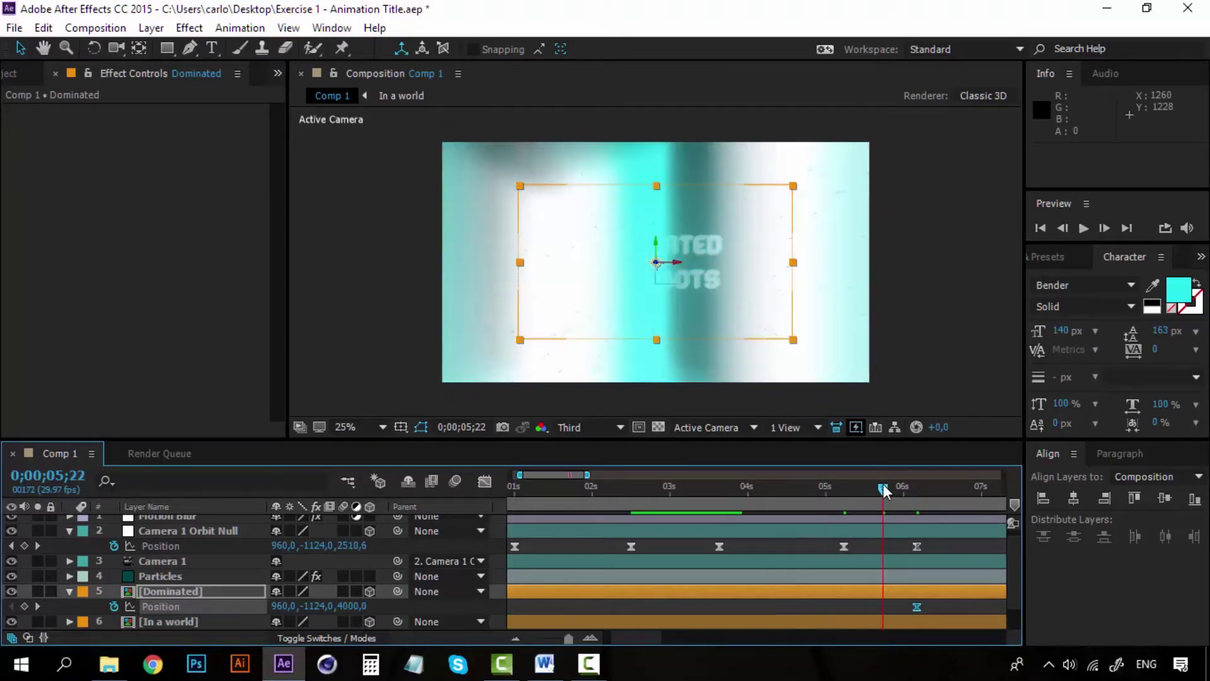
drag(885, 491, 919, 489)
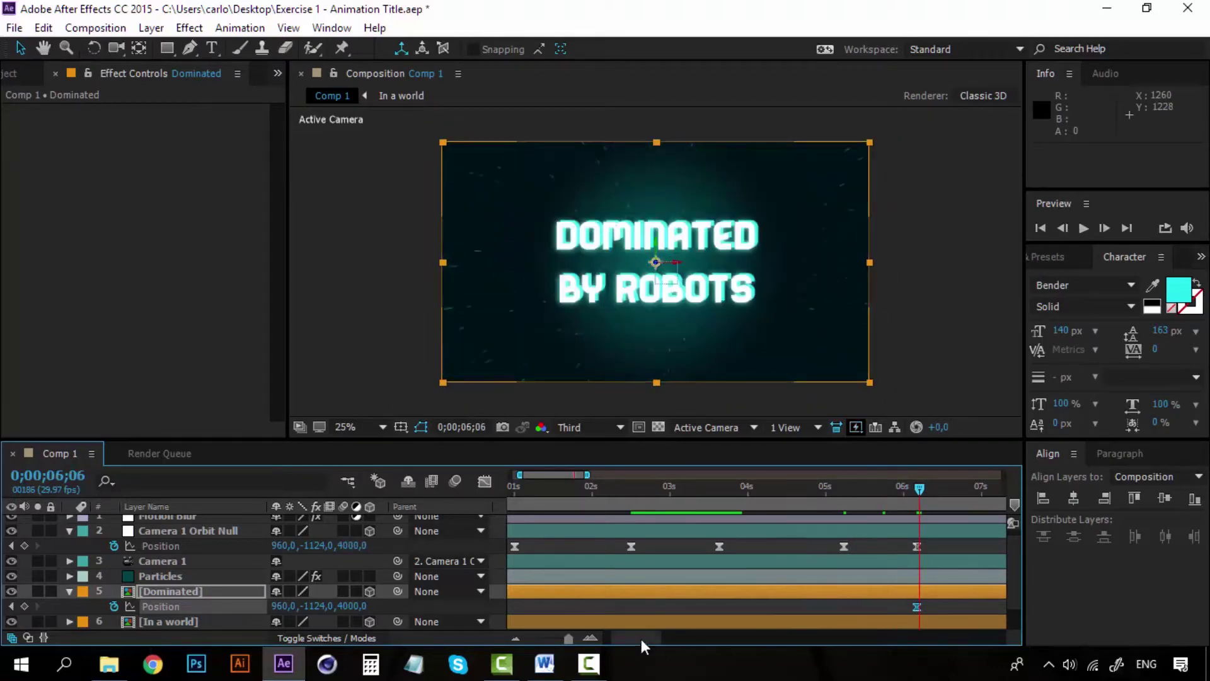
drag(641, 638, 656, 636)
click(724, 486)
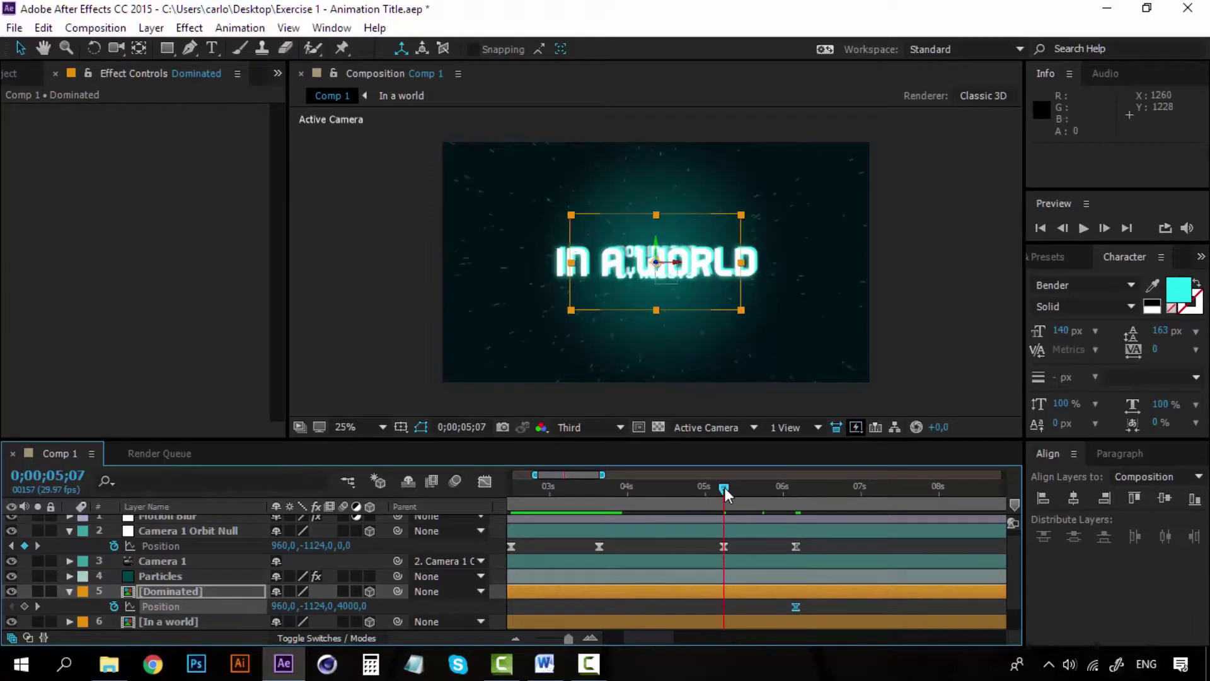
mouse_move(724, 486)
mouse_down()
mouse_move(584, 489)
mouse_move(796, 487)
mouse_move(552, 487)
mouse_move(727, 490)
mouse_up()
Trim the Dominated layer's in-point to 0;00;05;21 with Alt+[
click(196, 592)
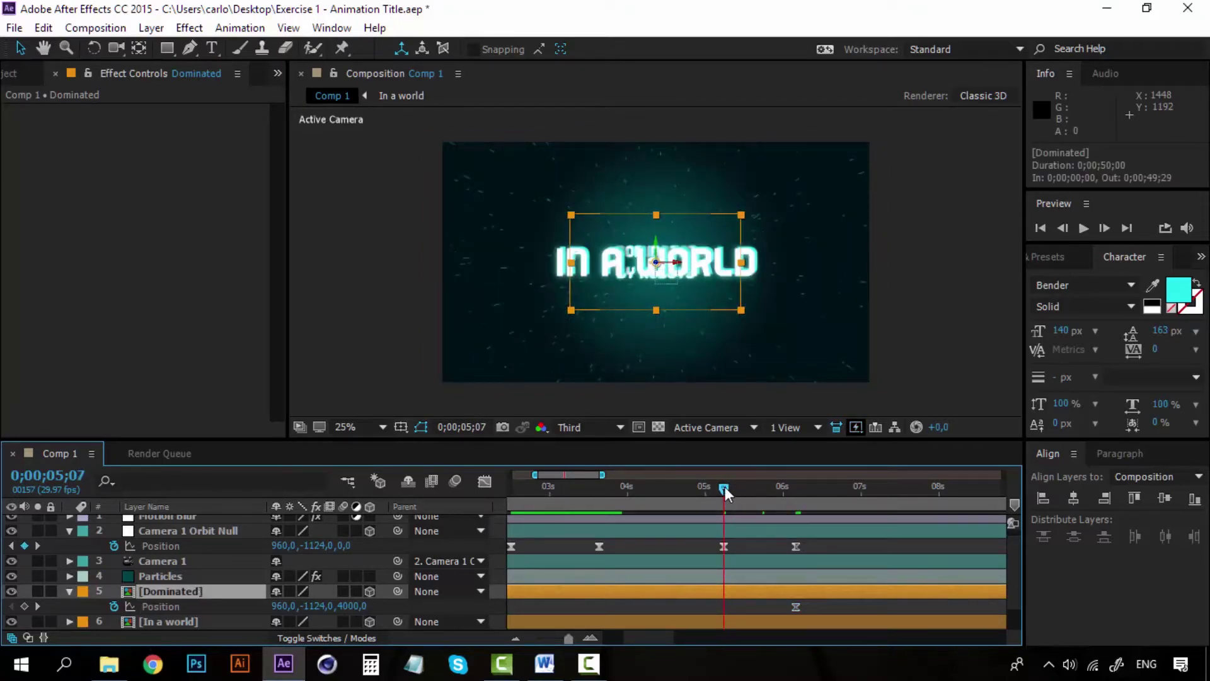
drag(725, 486, 763, 486)
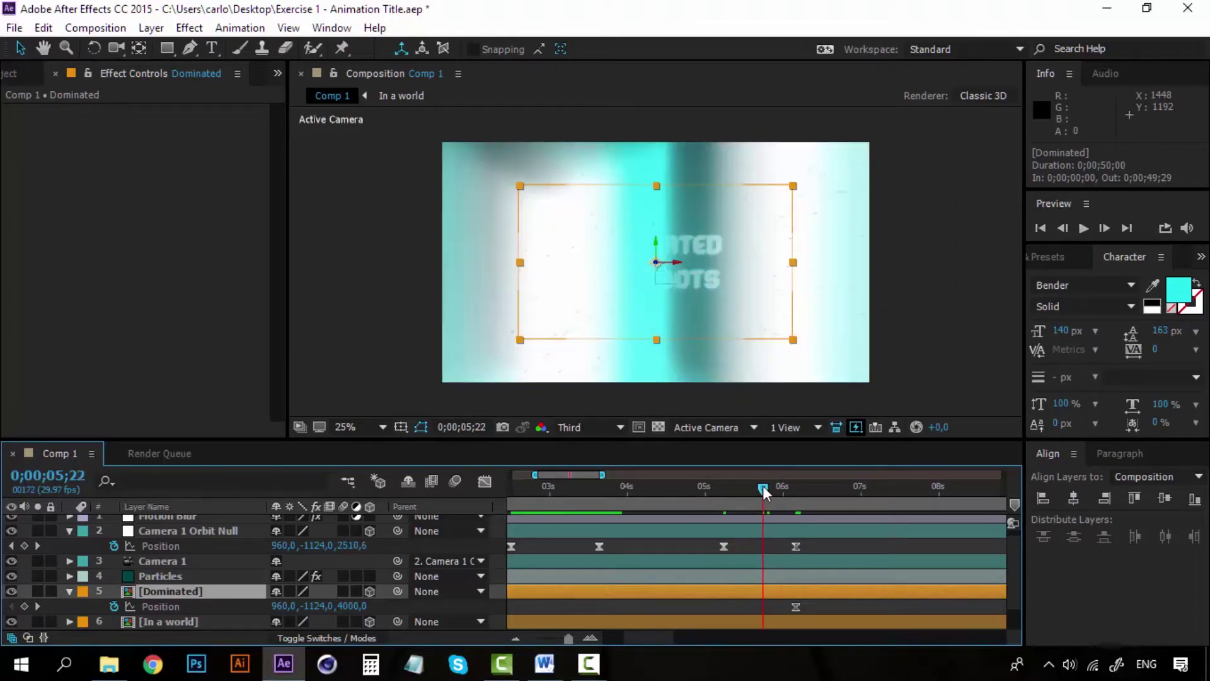
drag(762, 486, 761, 485)
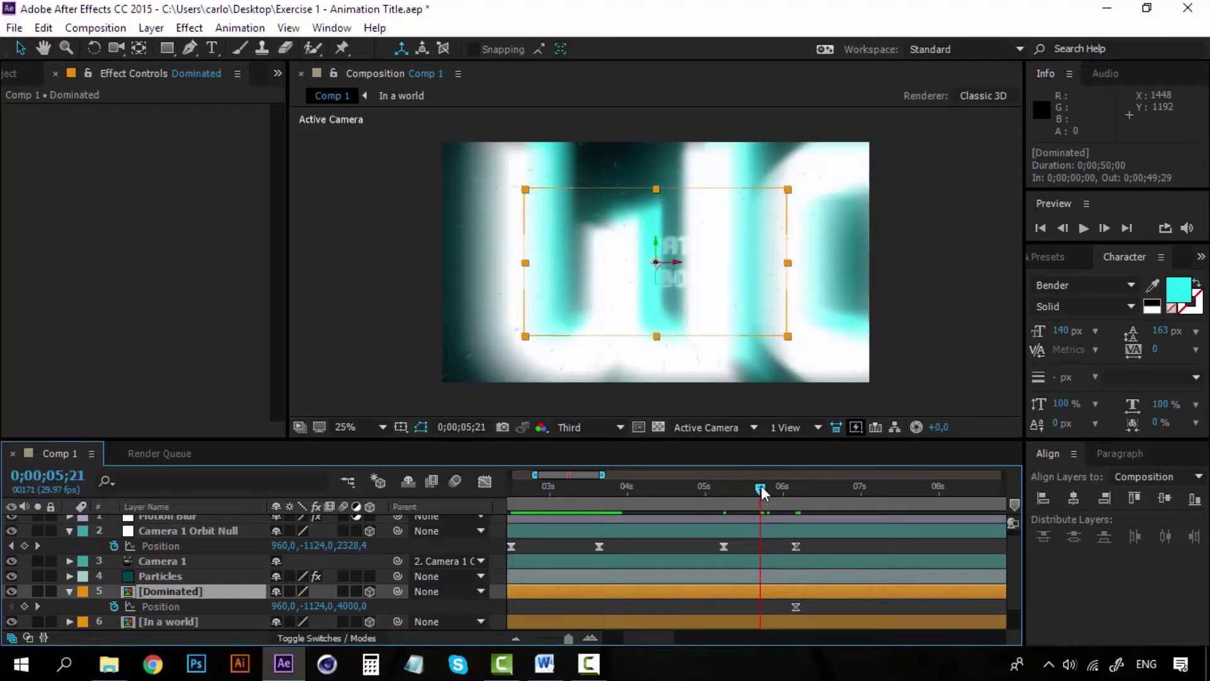
drag(762, 485, 761, 485)
key(alt+bracketleft)
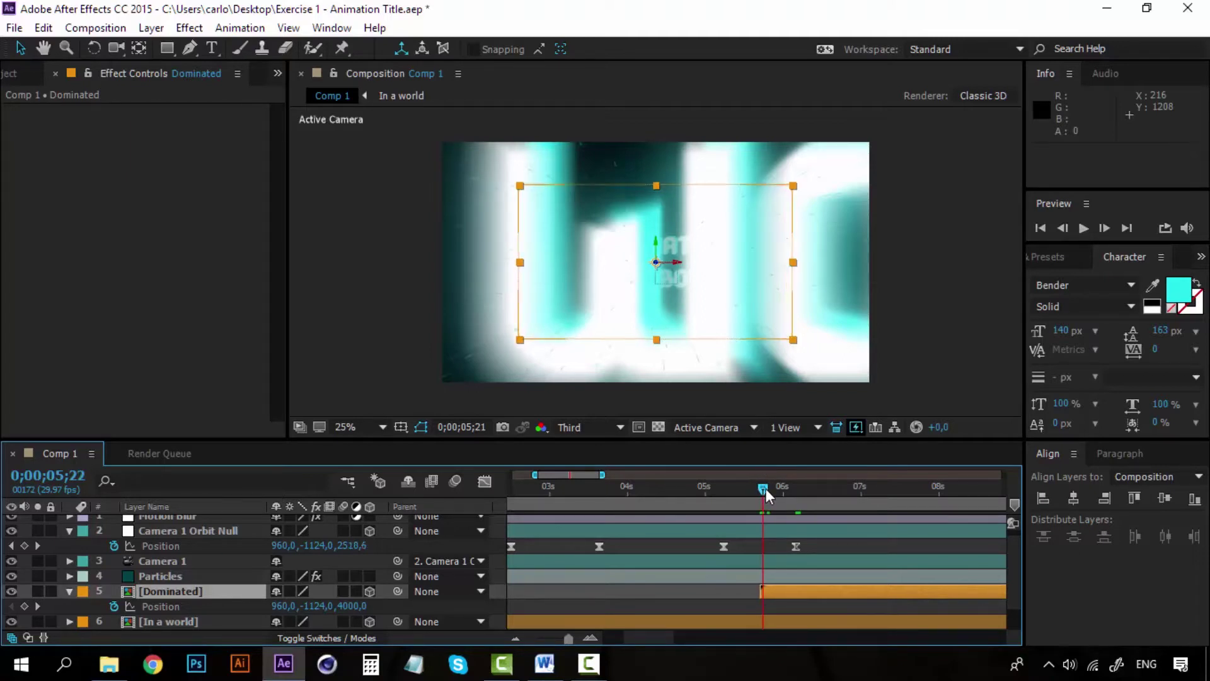
drag(761, 488, 797, 486)
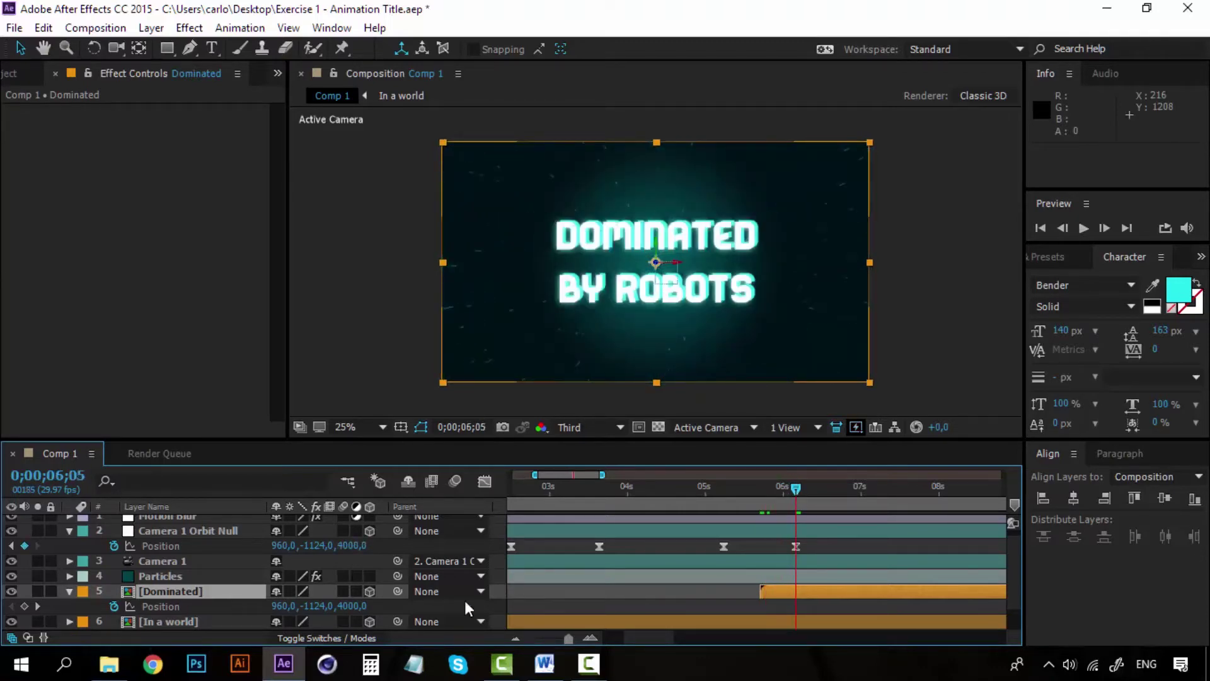
drag(644, 635, 656, 633)
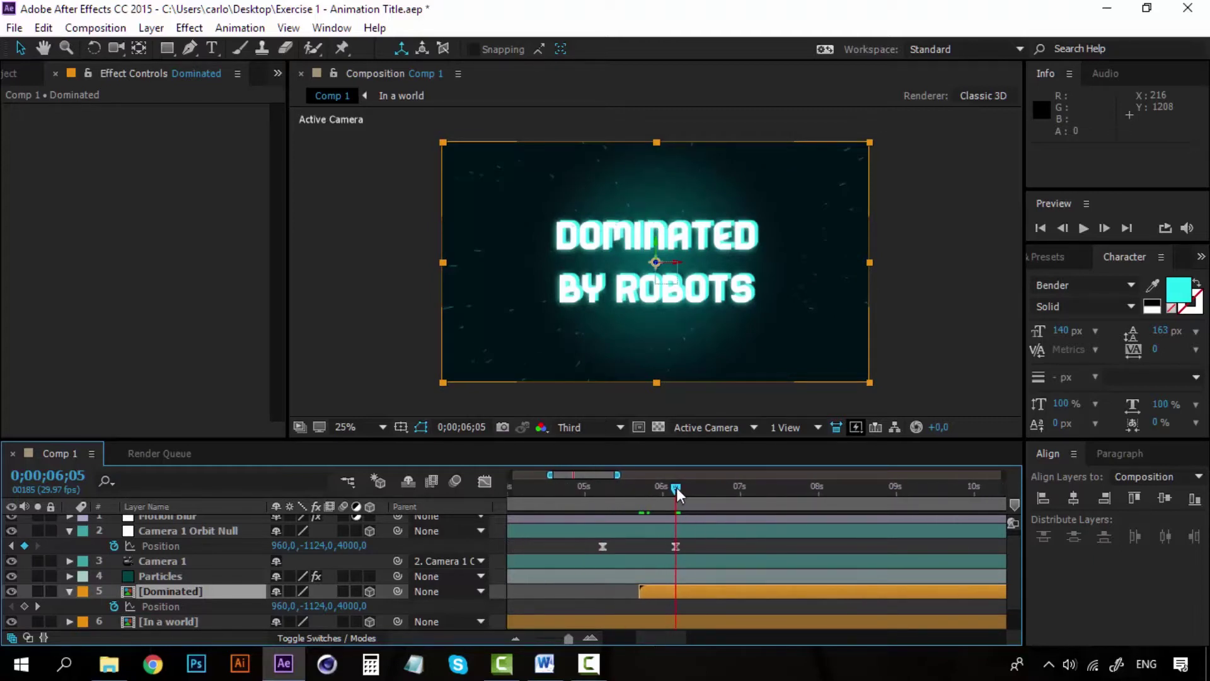
drag(675, 487, 640, 490)
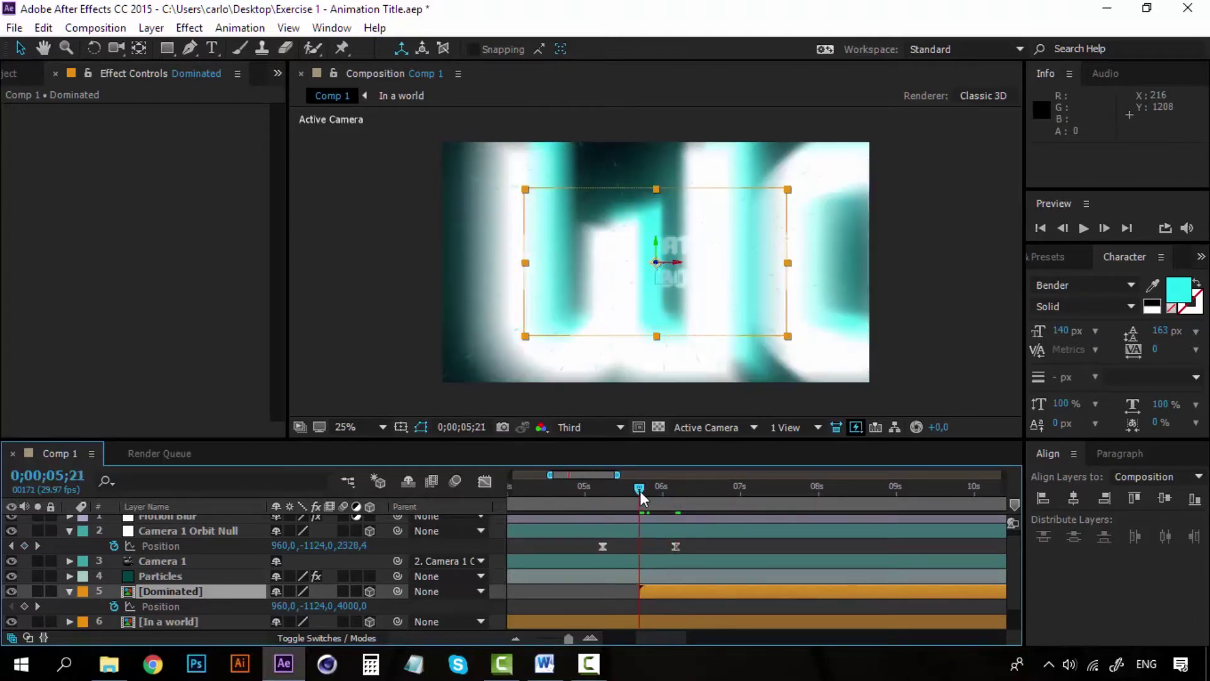
key(j)
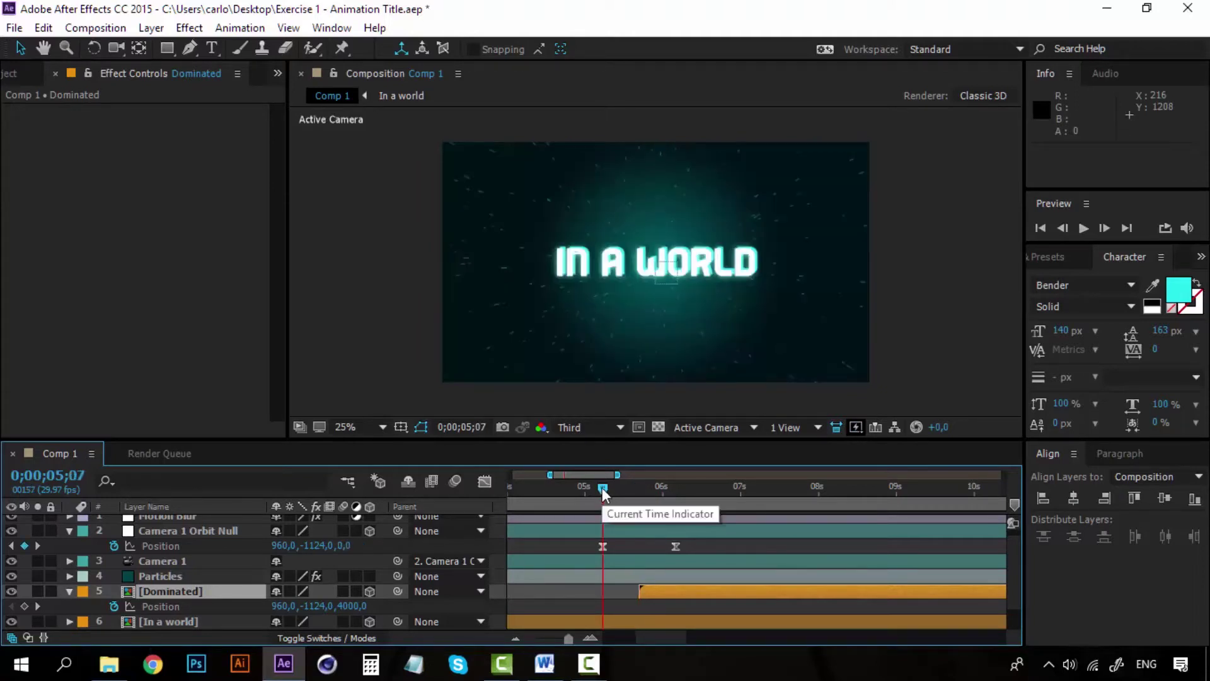
key(space)
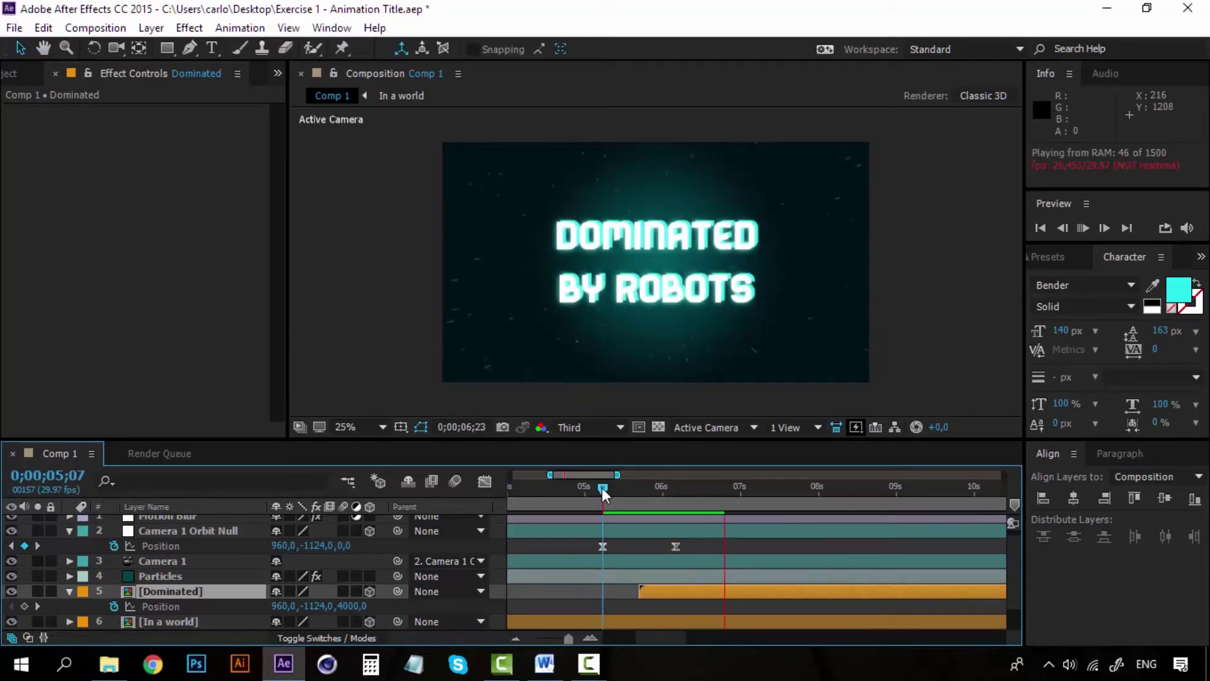
key(space)
key(space)
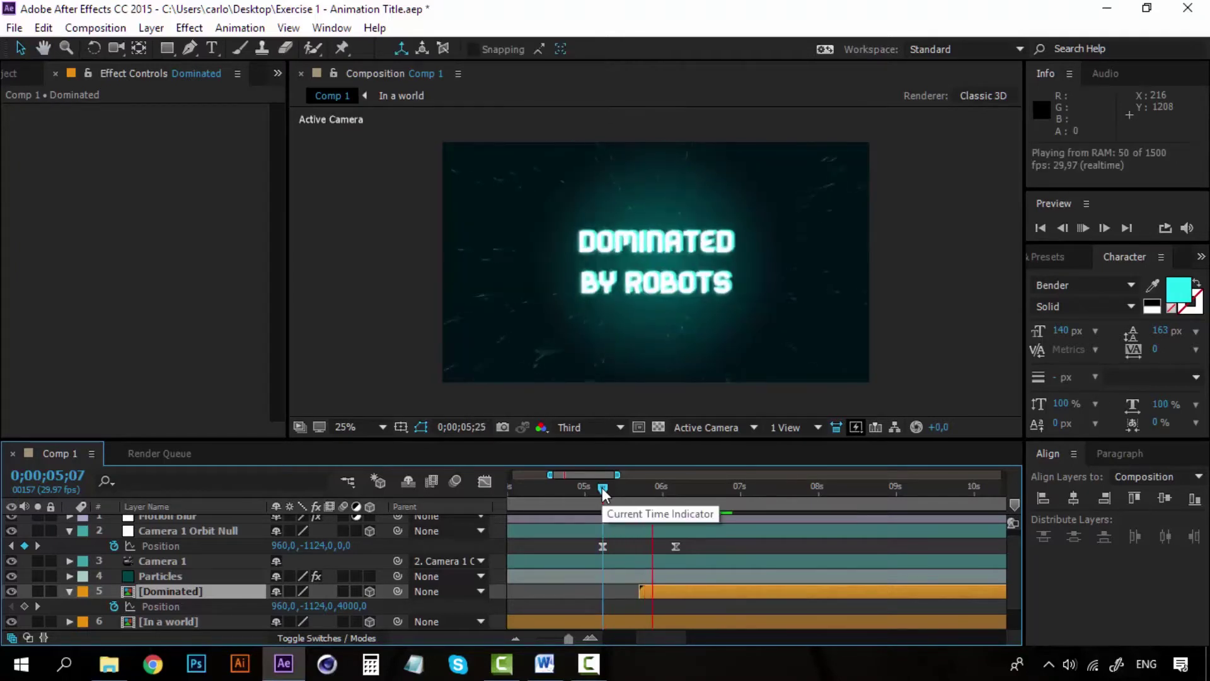
key(space)
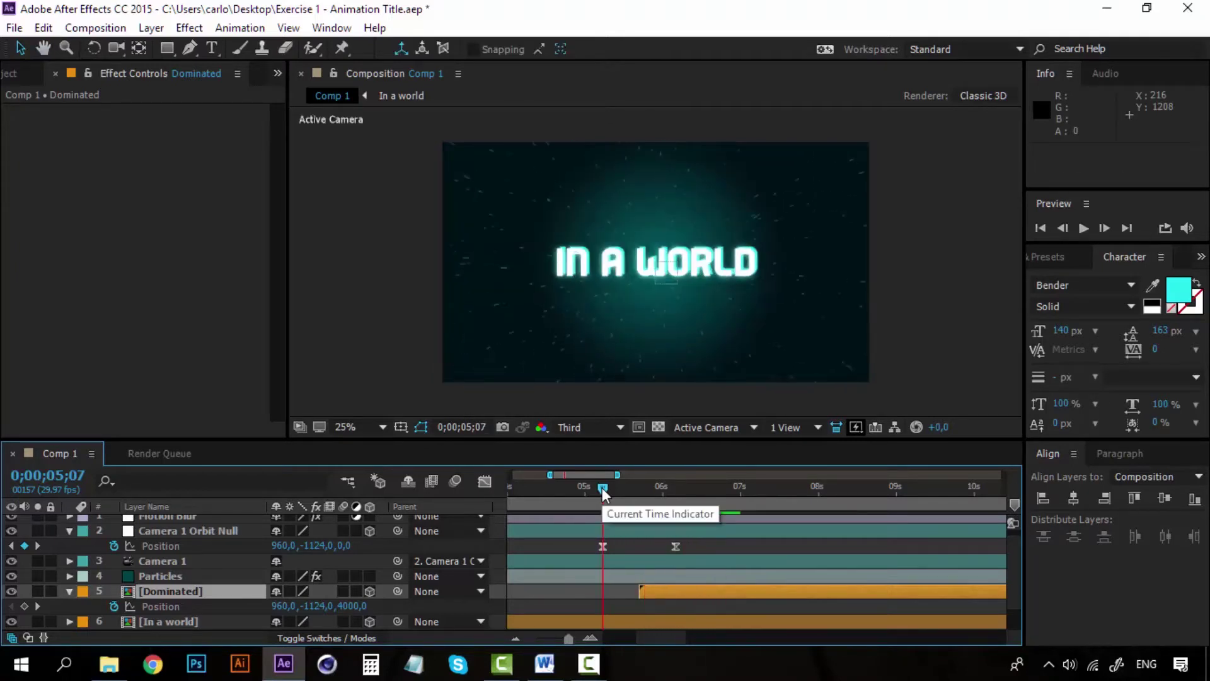
key(space)
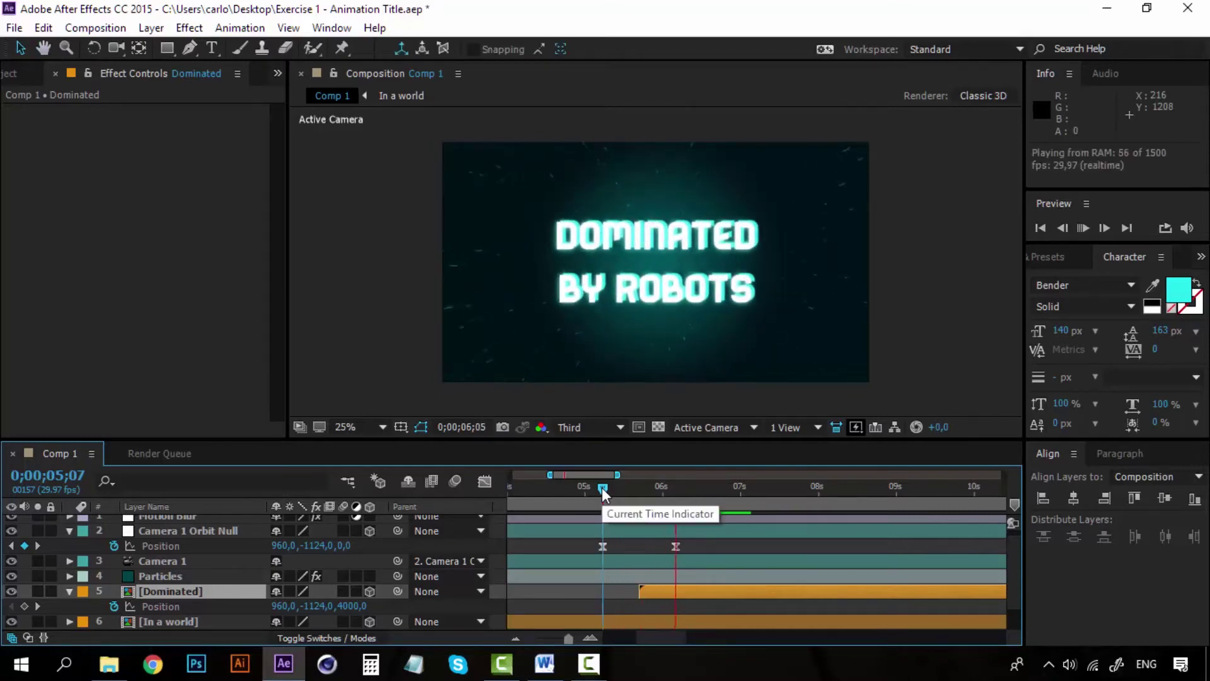
mouse_move(603, 489)
mouse_down()
mouse_move(675, 489)
mouse_move(659, 489)
mouse_up()
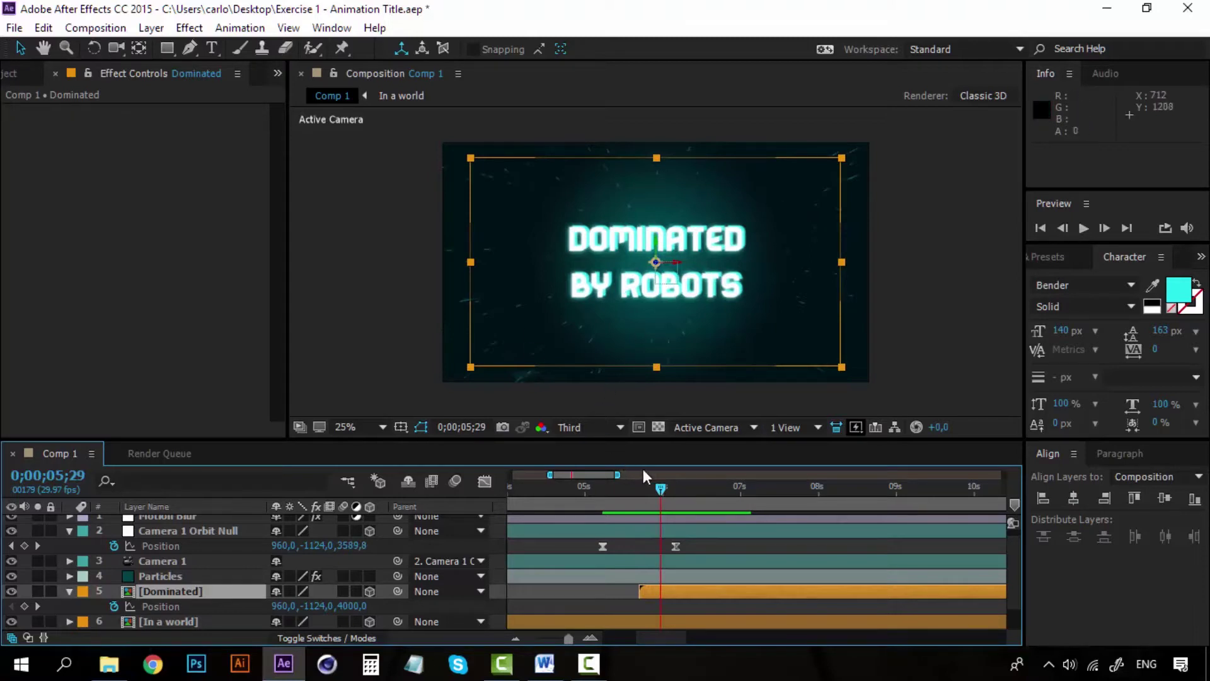
At 06;05, set the Camera 1 Orbit Null's Position Z to 7000
drag(660, 490, 675, 489)
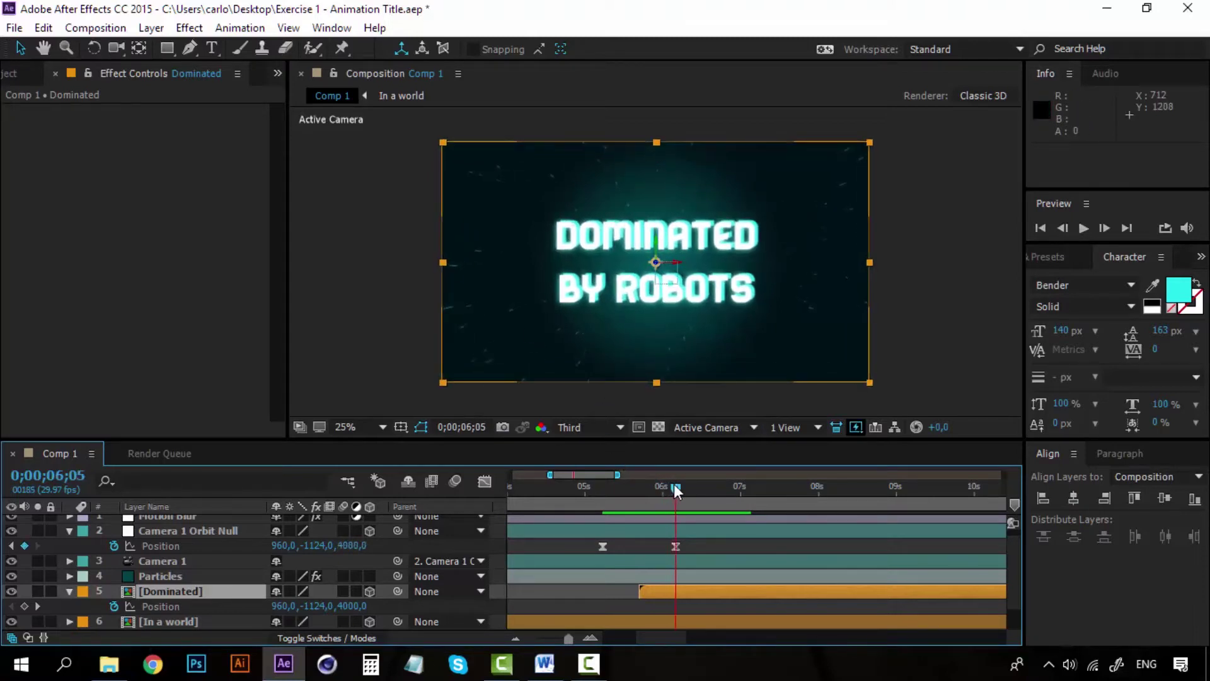
click(244, 546)
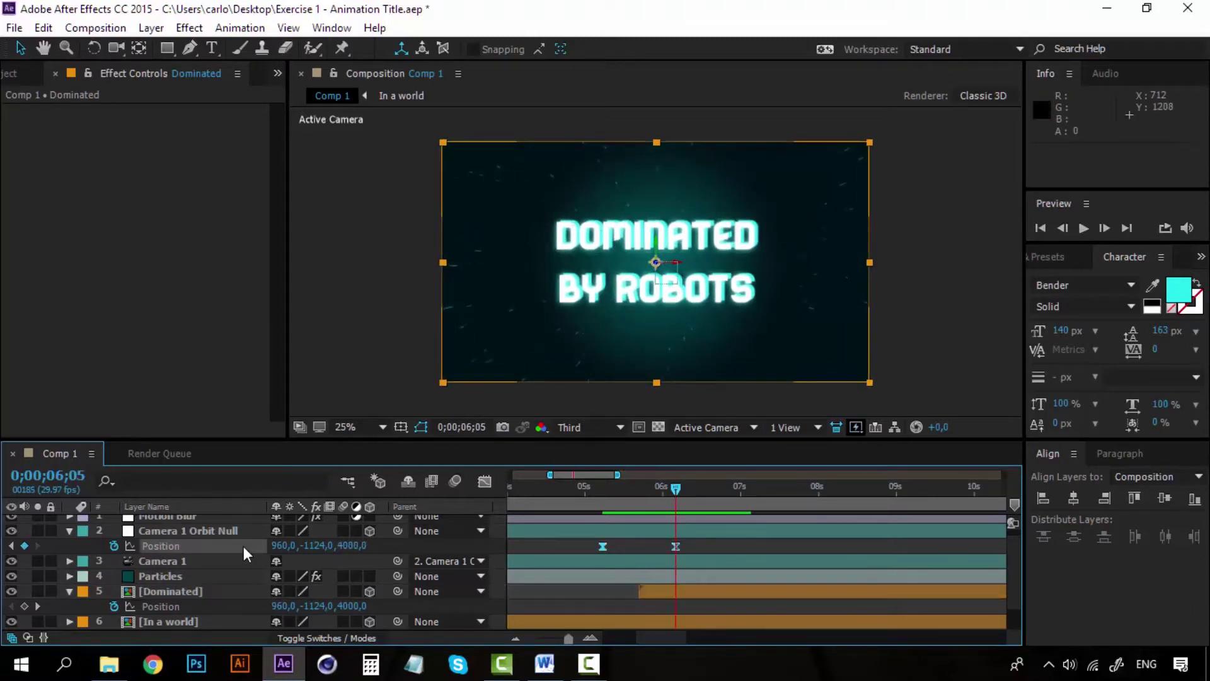
click(693, 546)
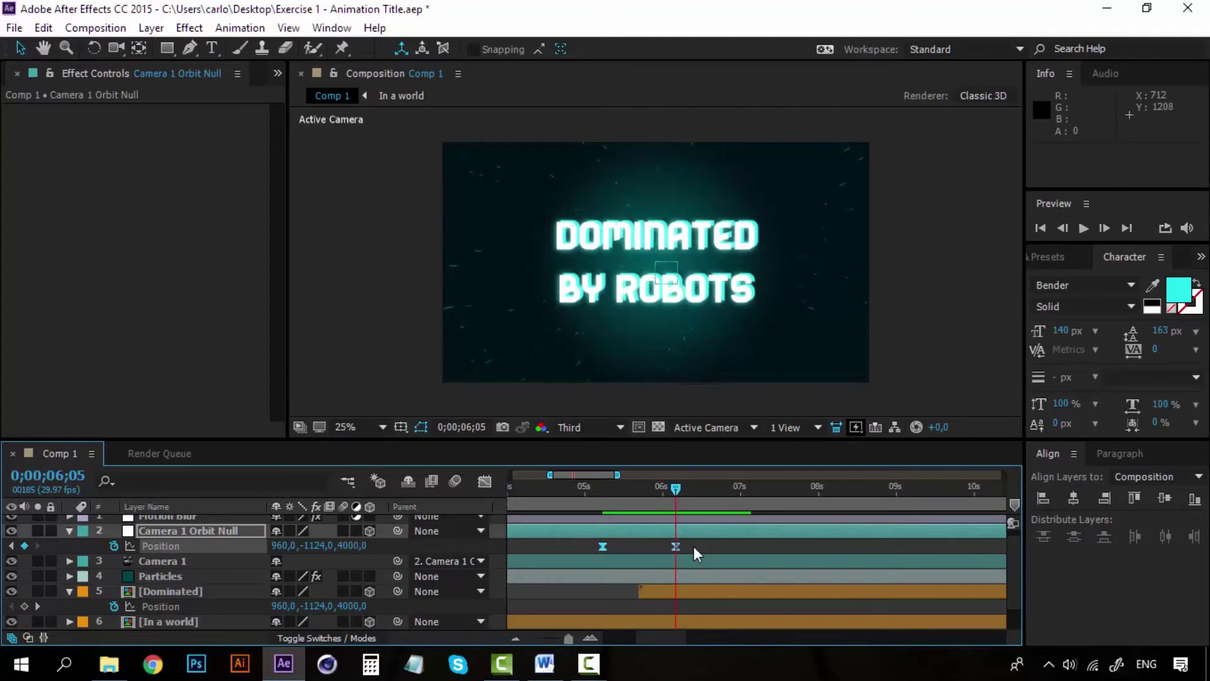
click(357, 546)
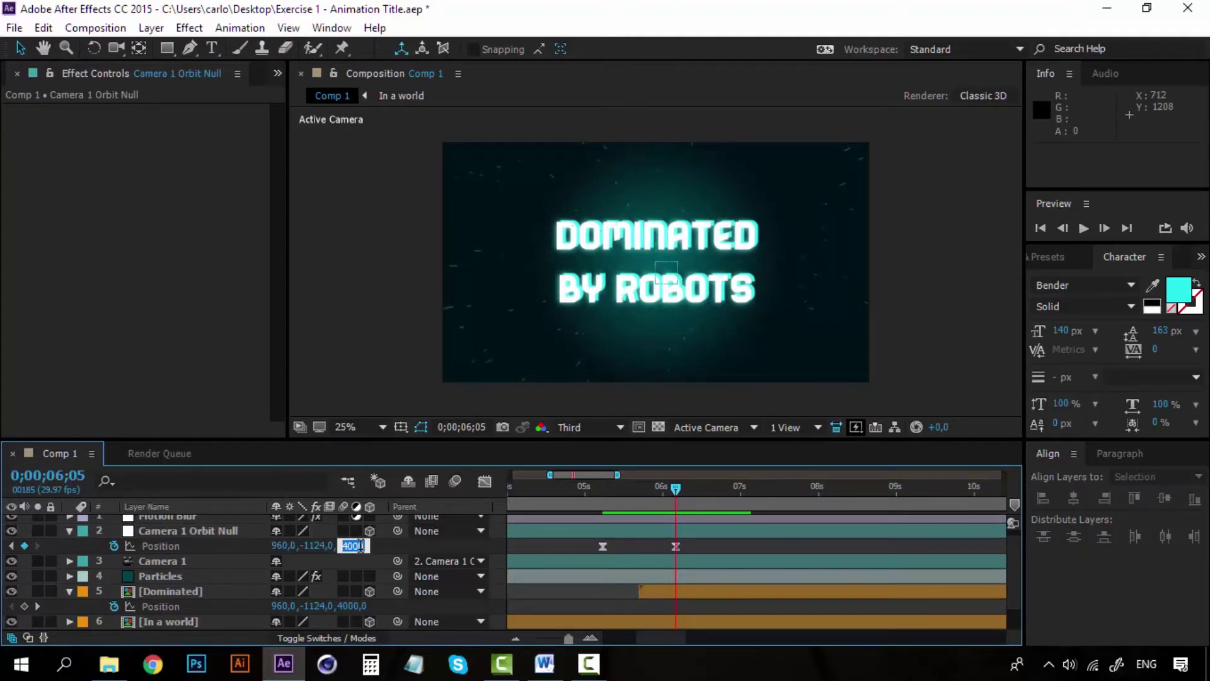
drag(347, 546, 341, 546)
text(7000)
key(Return)
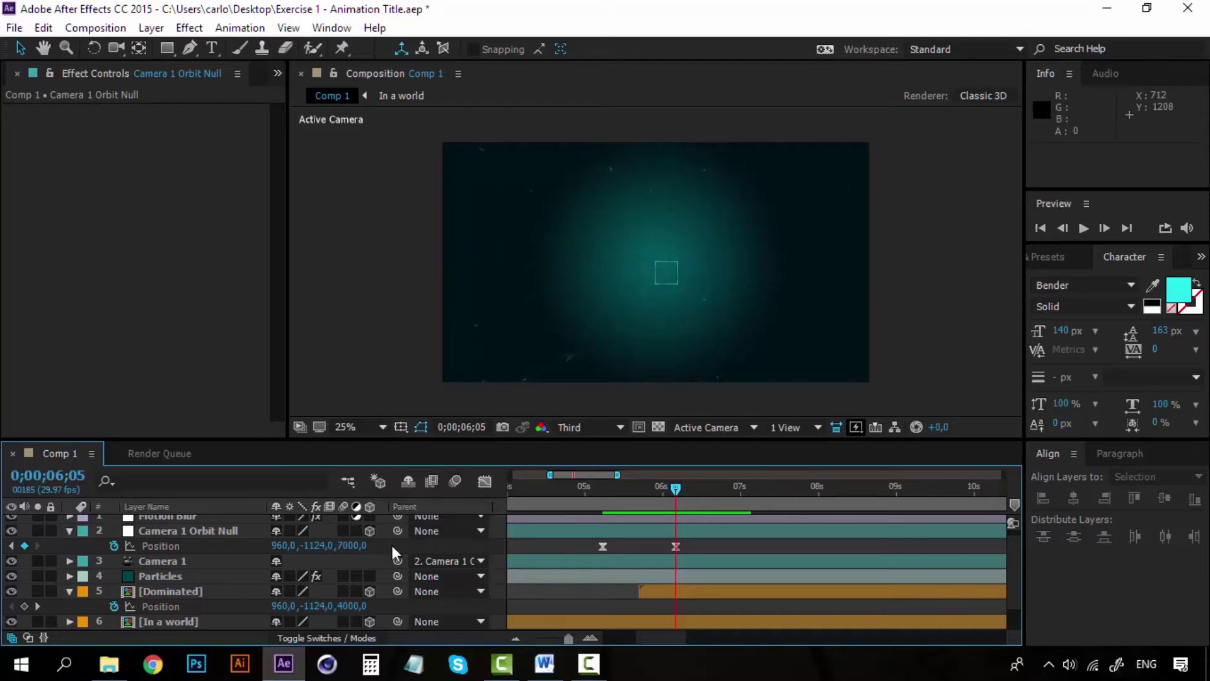
Set the Dominated card's Position Z to 7000 at the same time
click(343, 605)
drag(345, 606, 341, 605)
text(7)
key(Return)
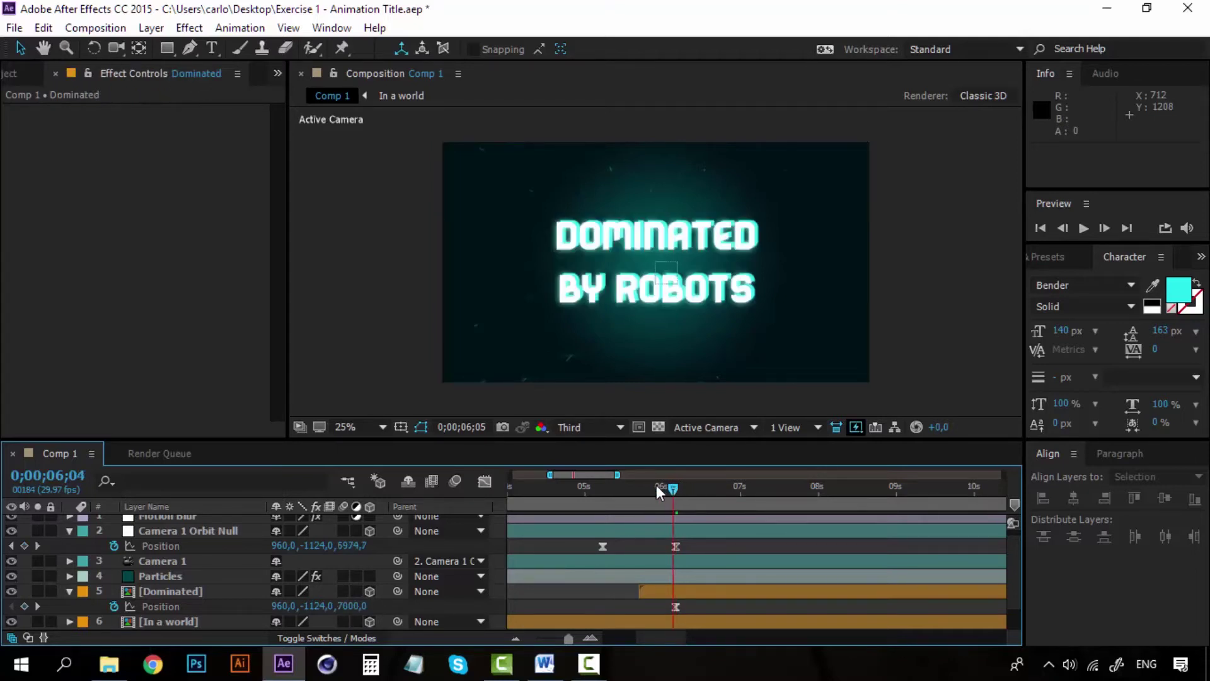
drag(678, 487, 600, 487)
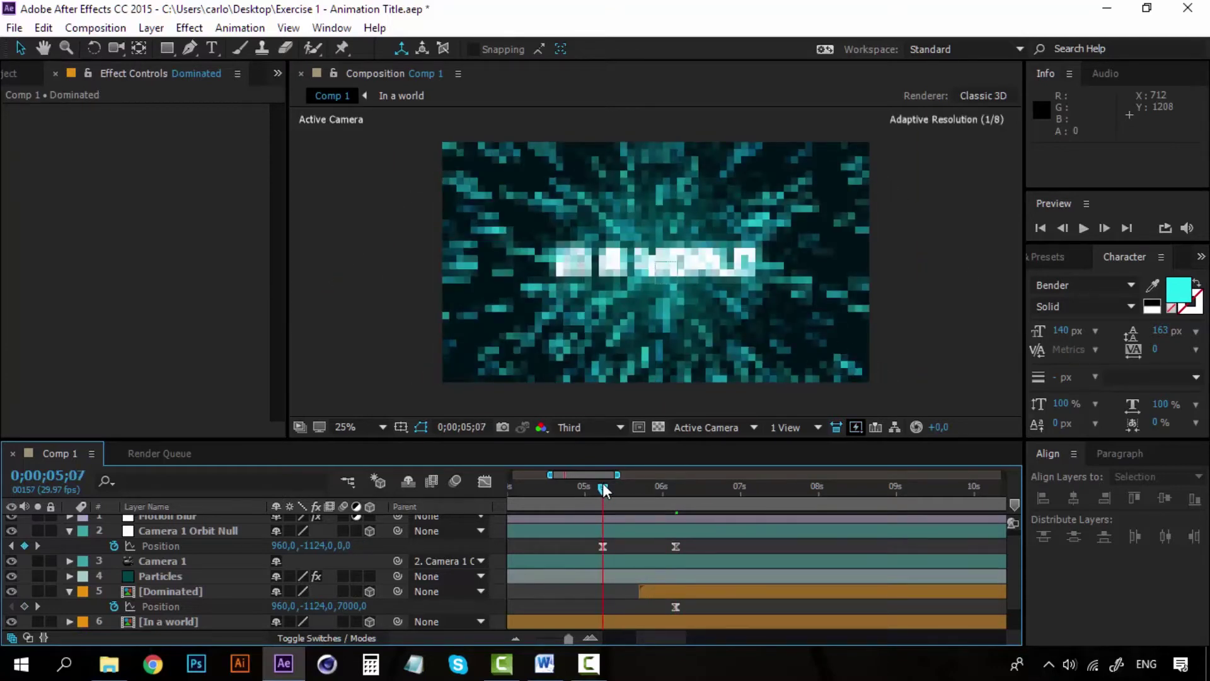
key(space)
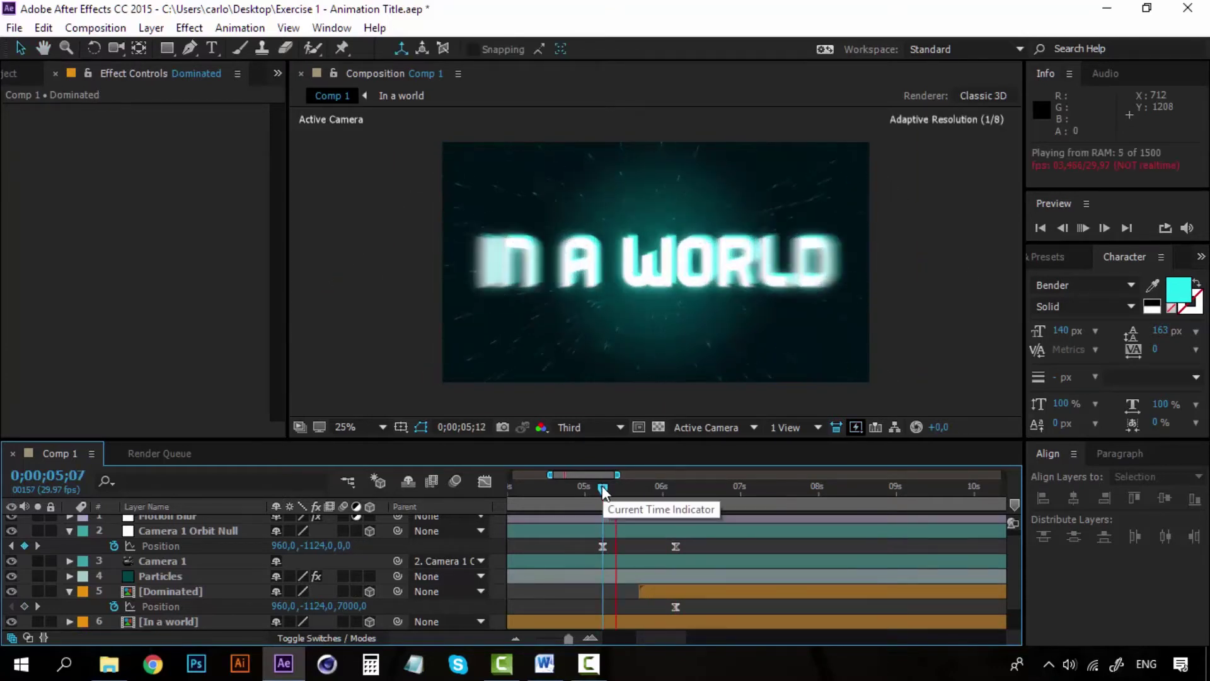
key(space)
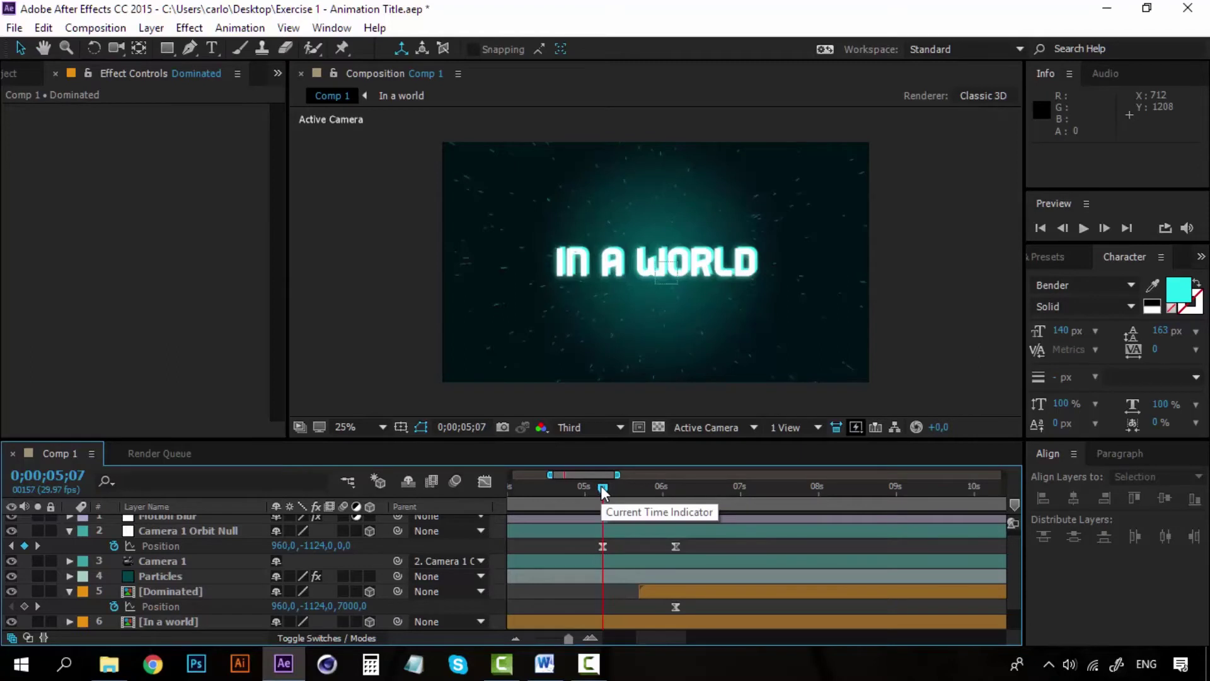
key(space)
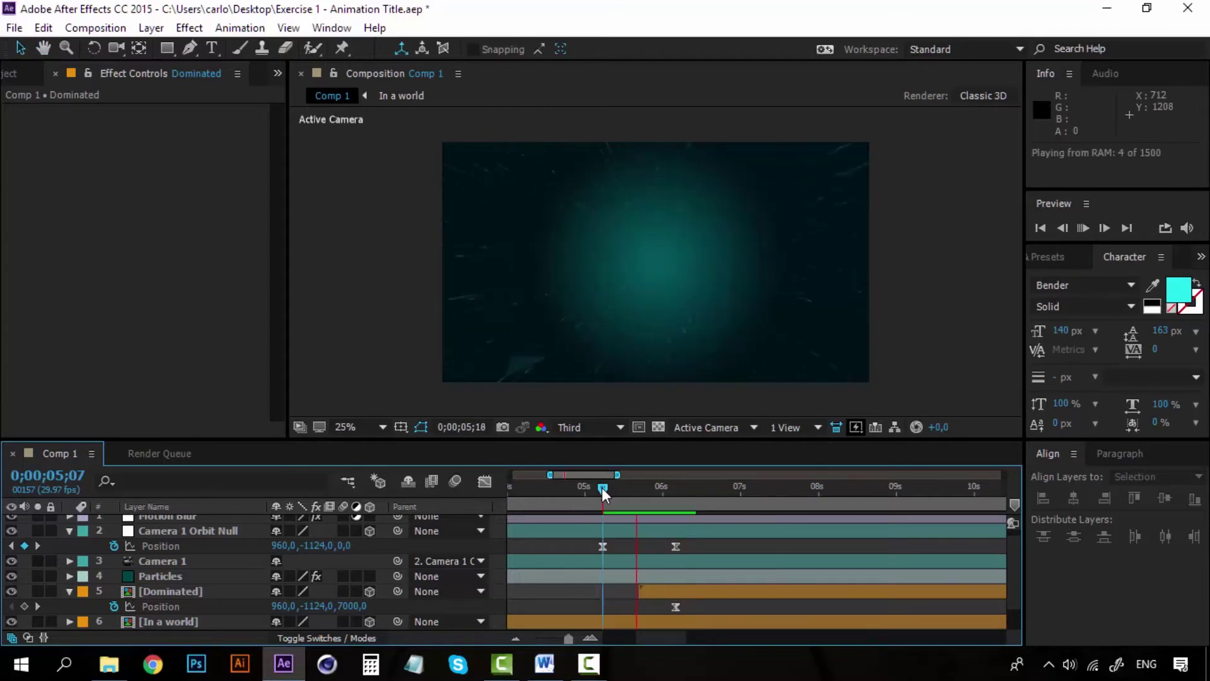
key(space)
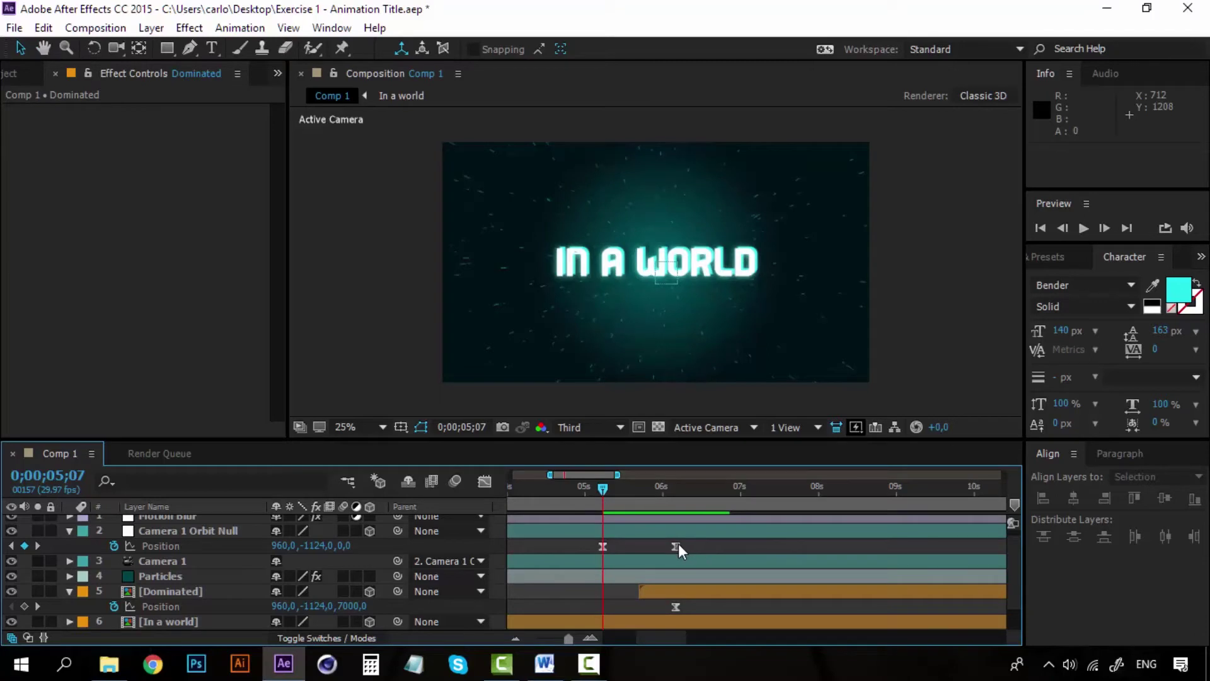
Move the orbit null's and Dominated's Z 7000 Position keyframes from 06;05 to about 07;01
mouse_move(676, 547)
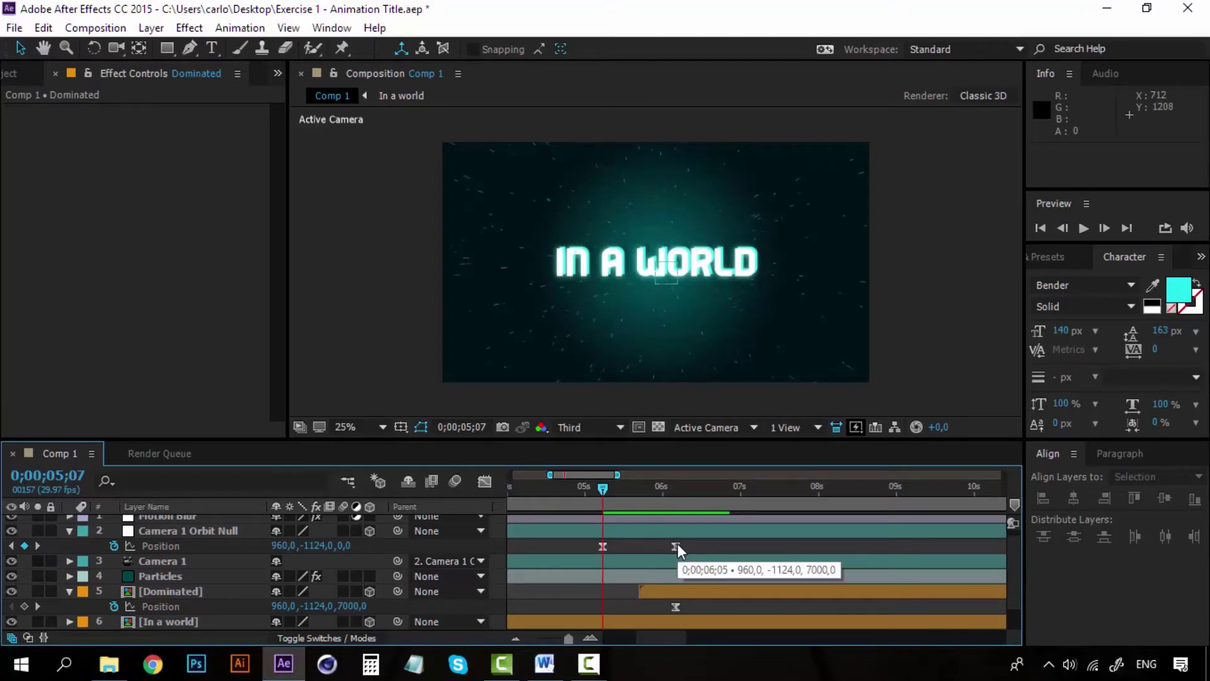
click(675, 546)
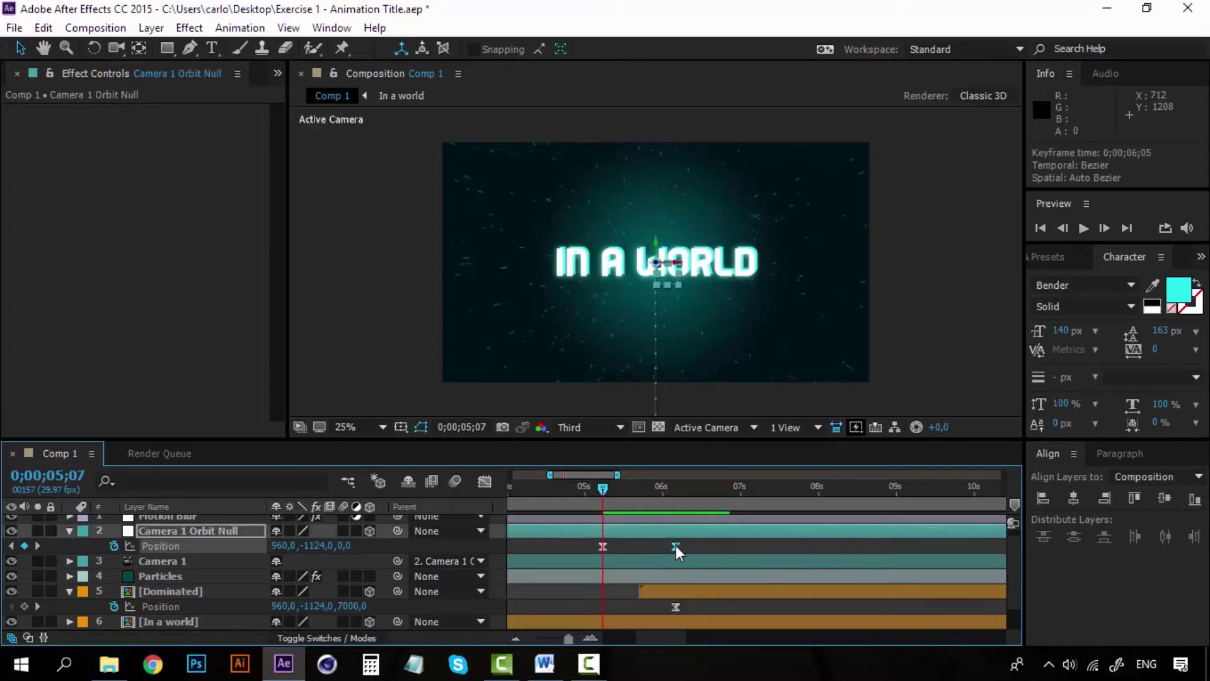
mouse_move(676, 546)
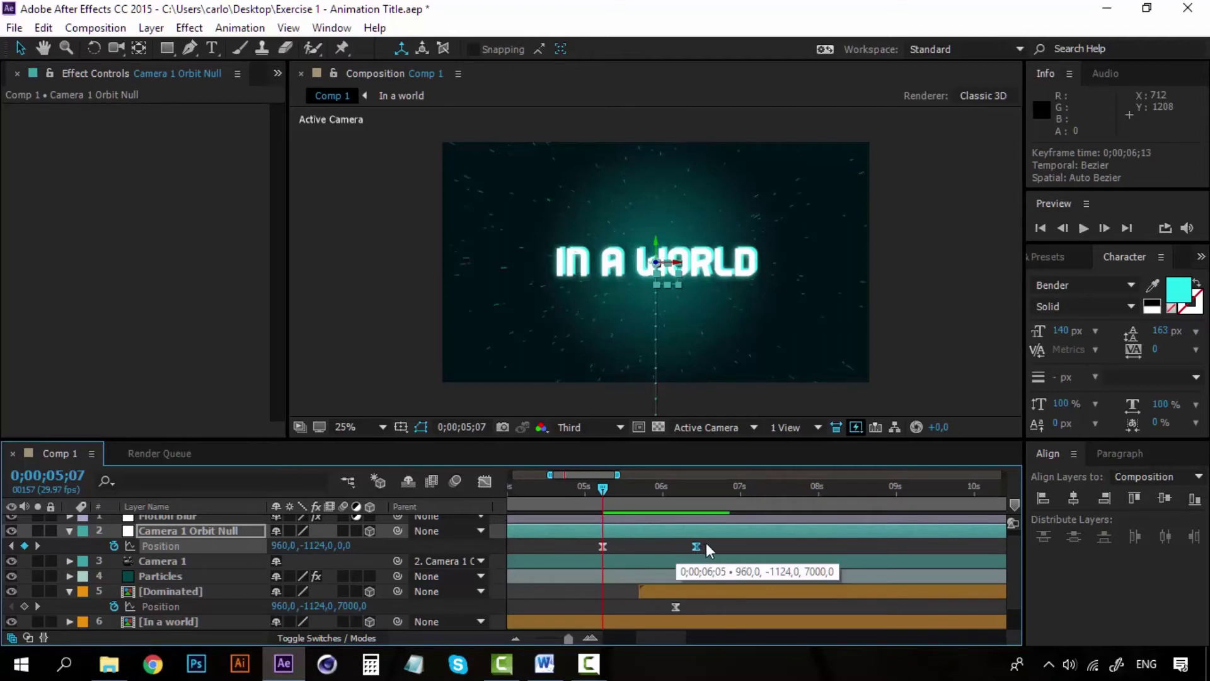
drag(706, 543, 740, 543)
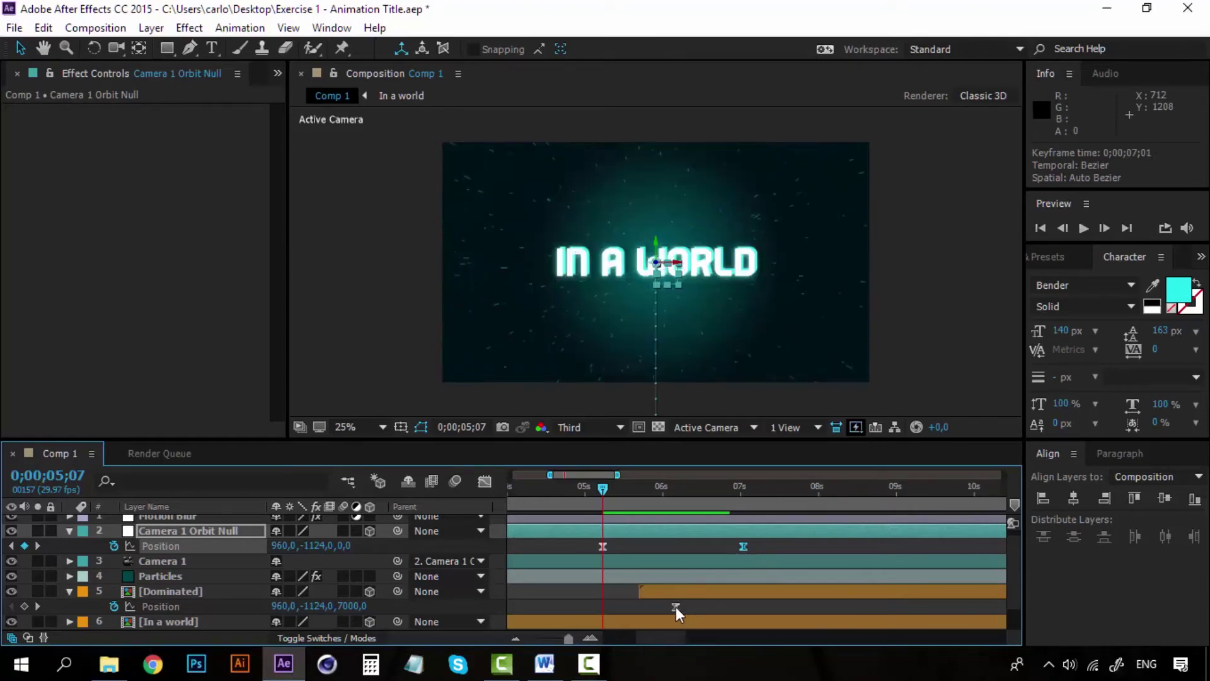
drag(675, 606, 744, 607)
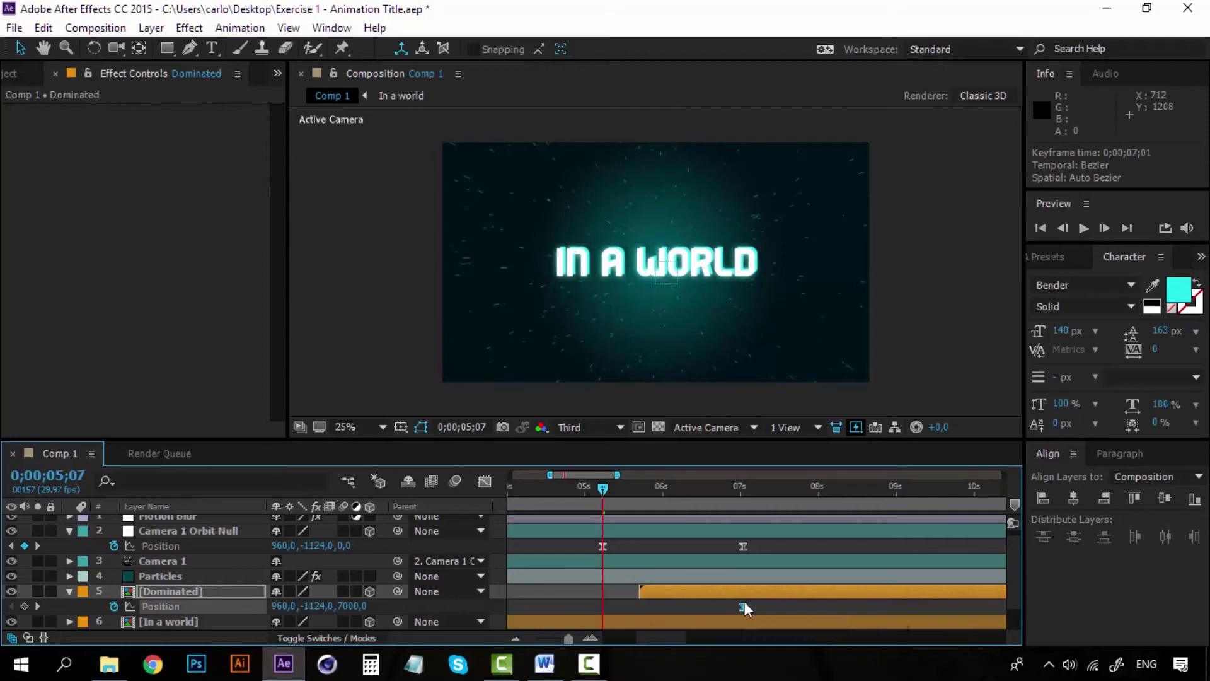
click(741, 488)
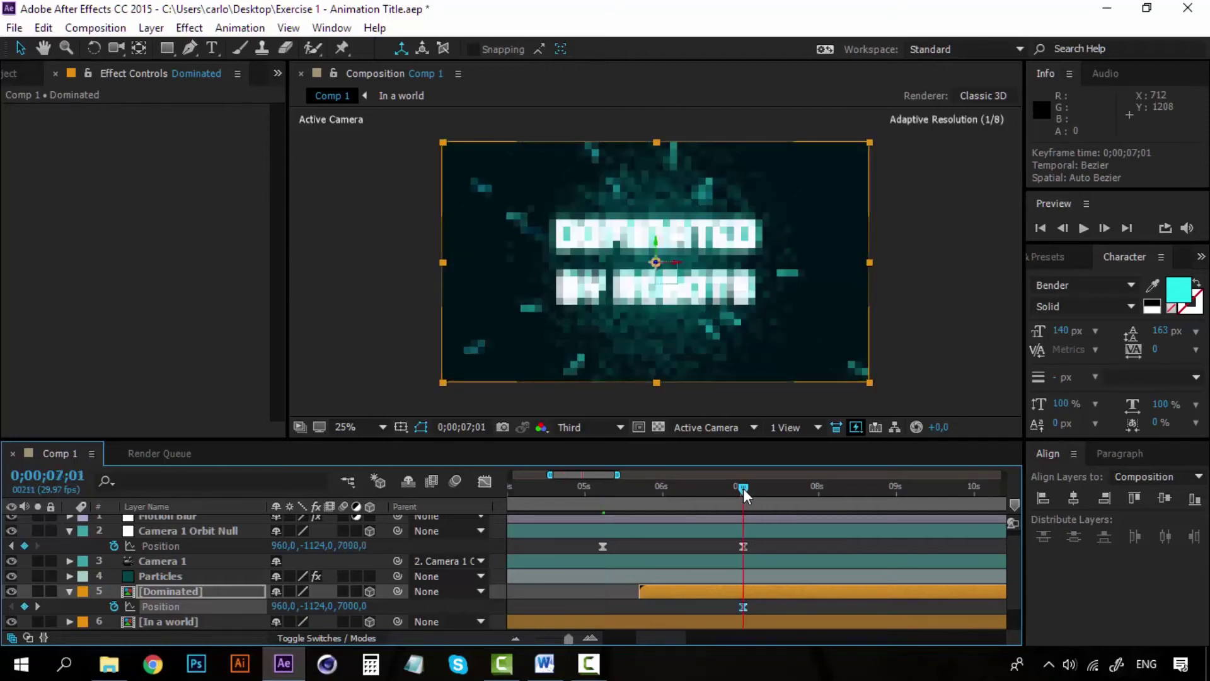
drag(742, 489, 603, 485)
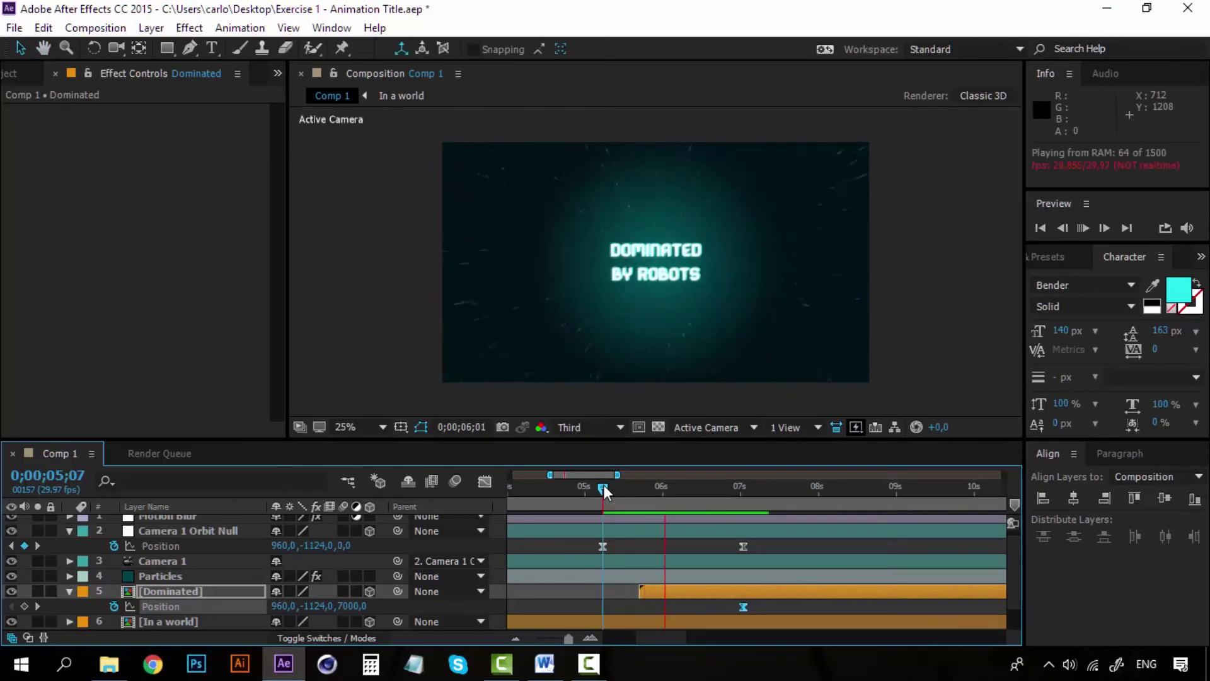
key(space)
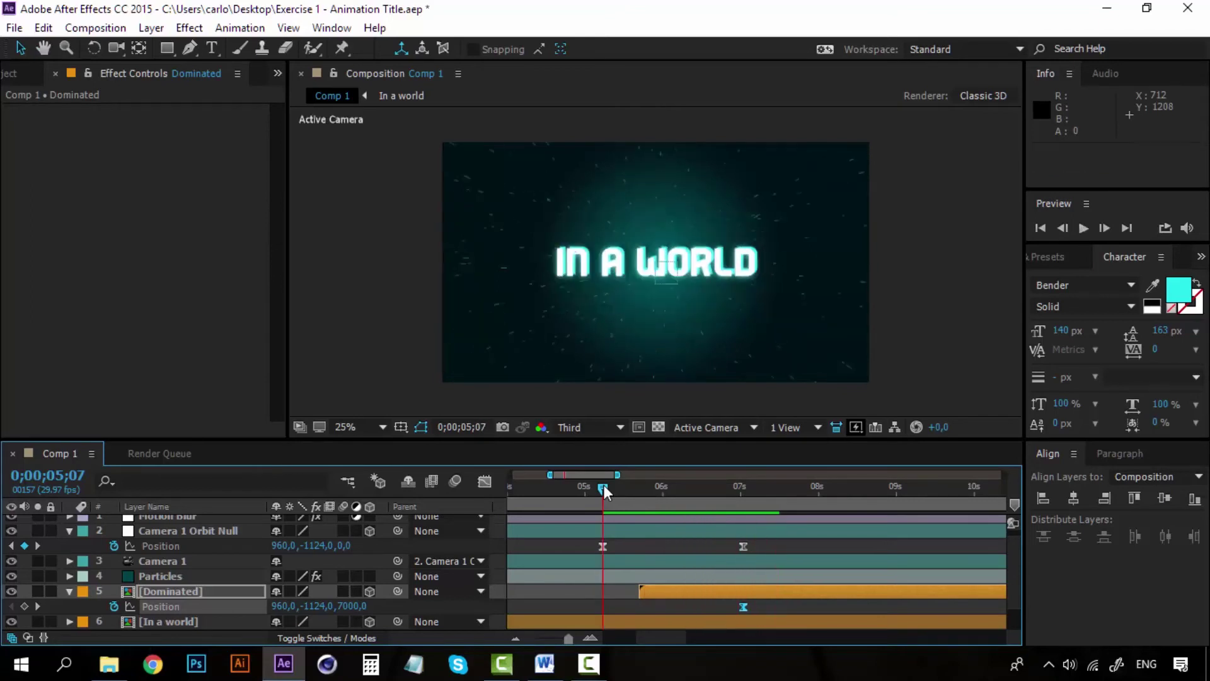
key(space)
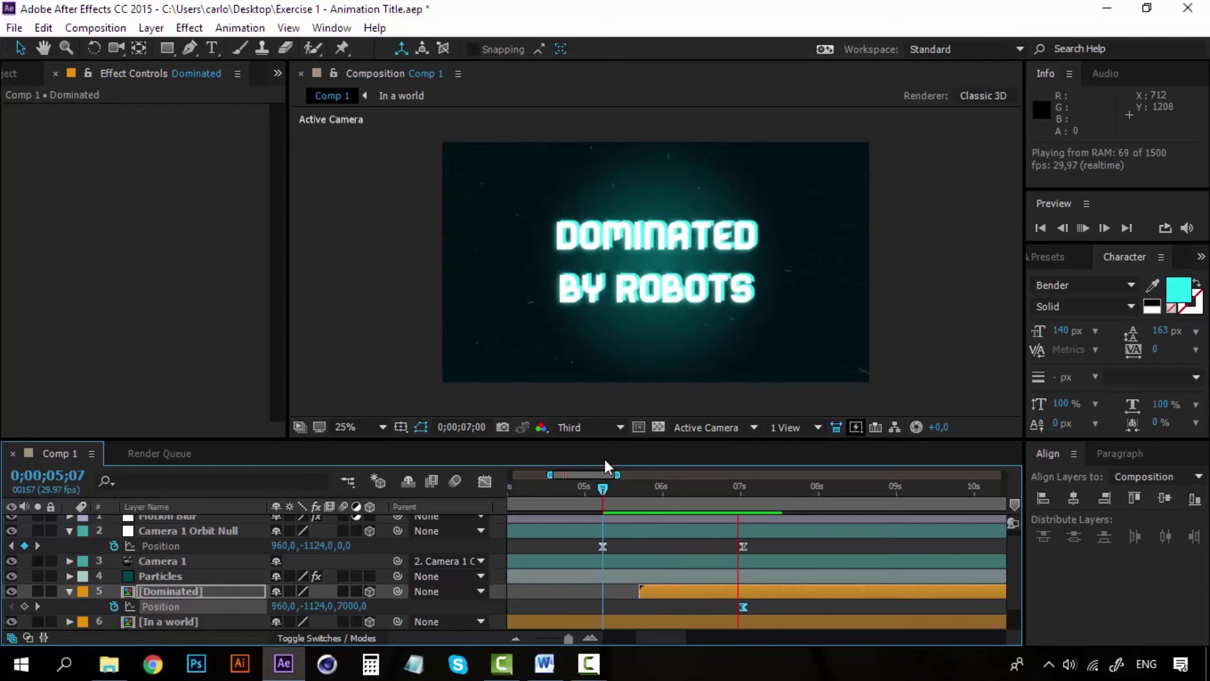
click(600, 478)
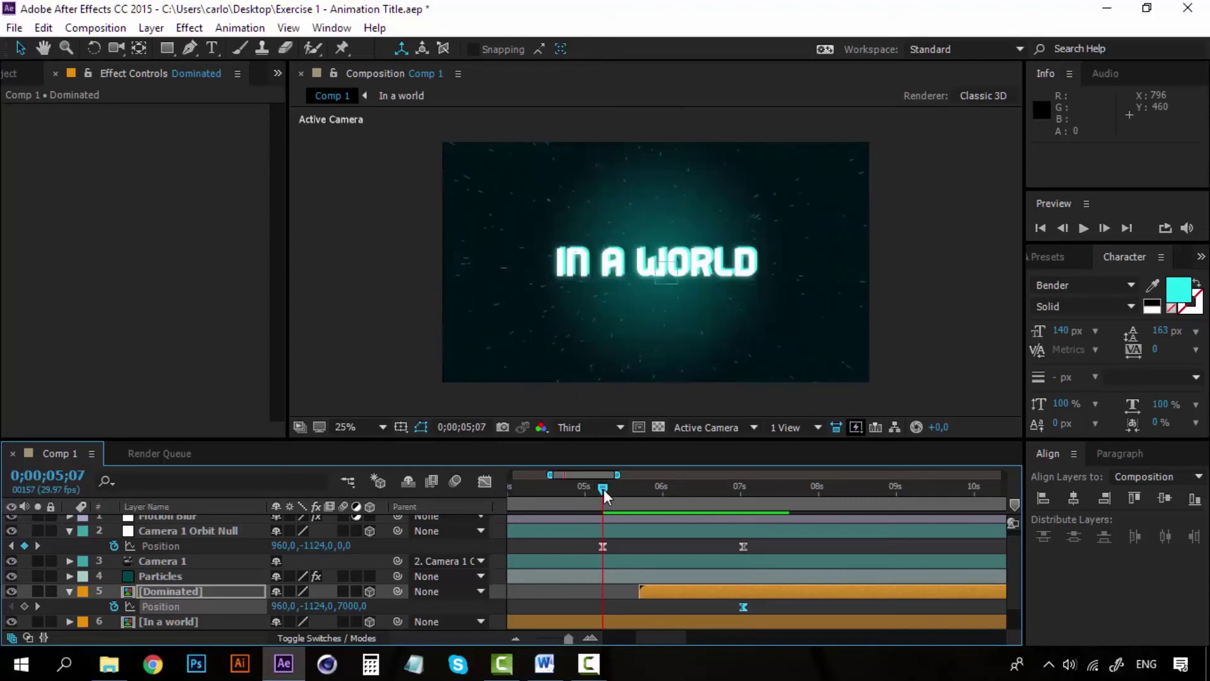
key(space)
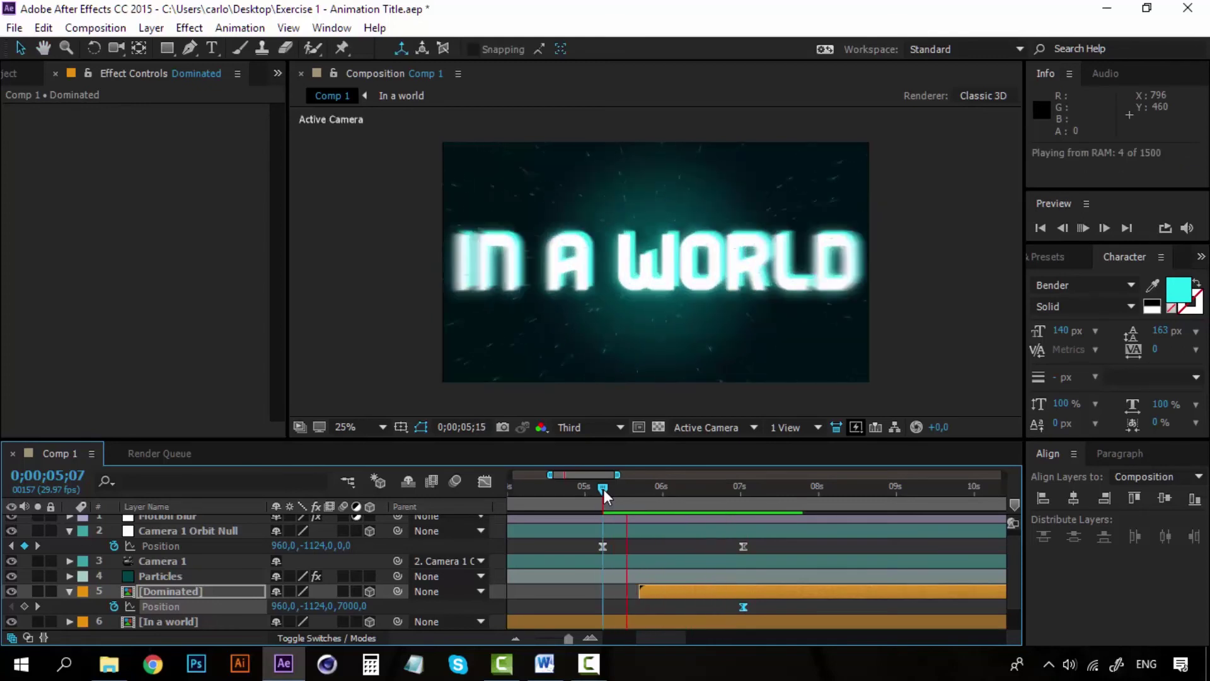
mouse_move(604, 491)
mouse_down()
mouse_move(746, 490)
mouse_move(607, 489)
mouse_up()
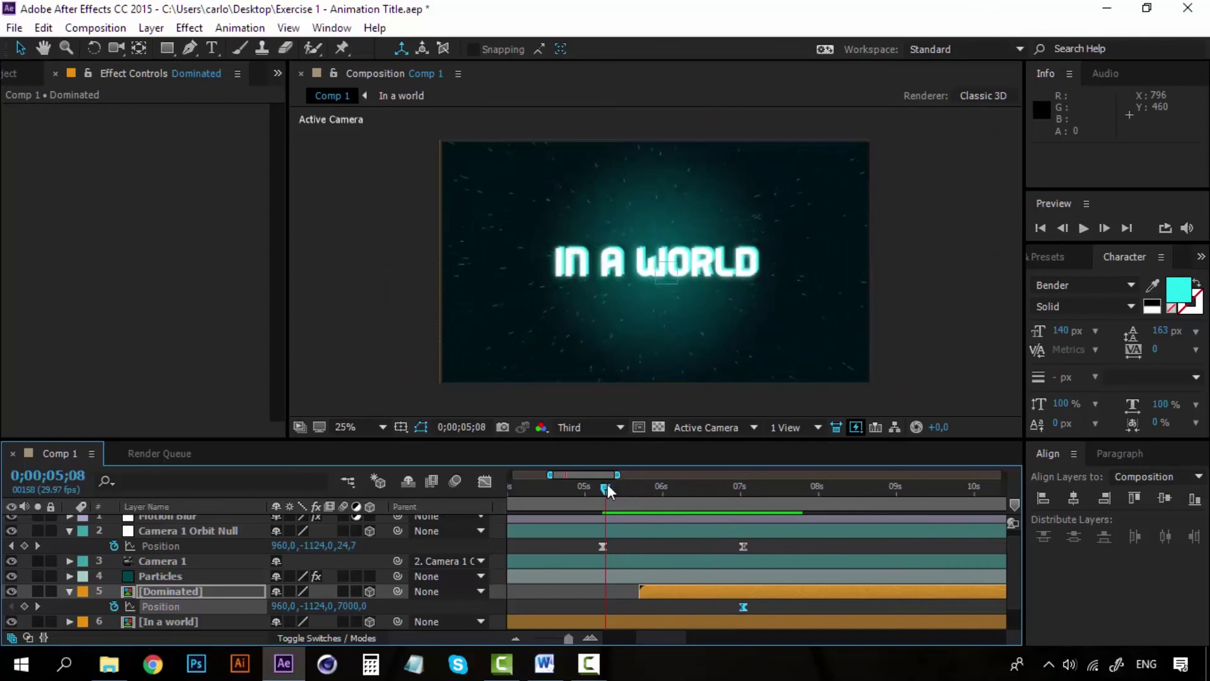
key(space)
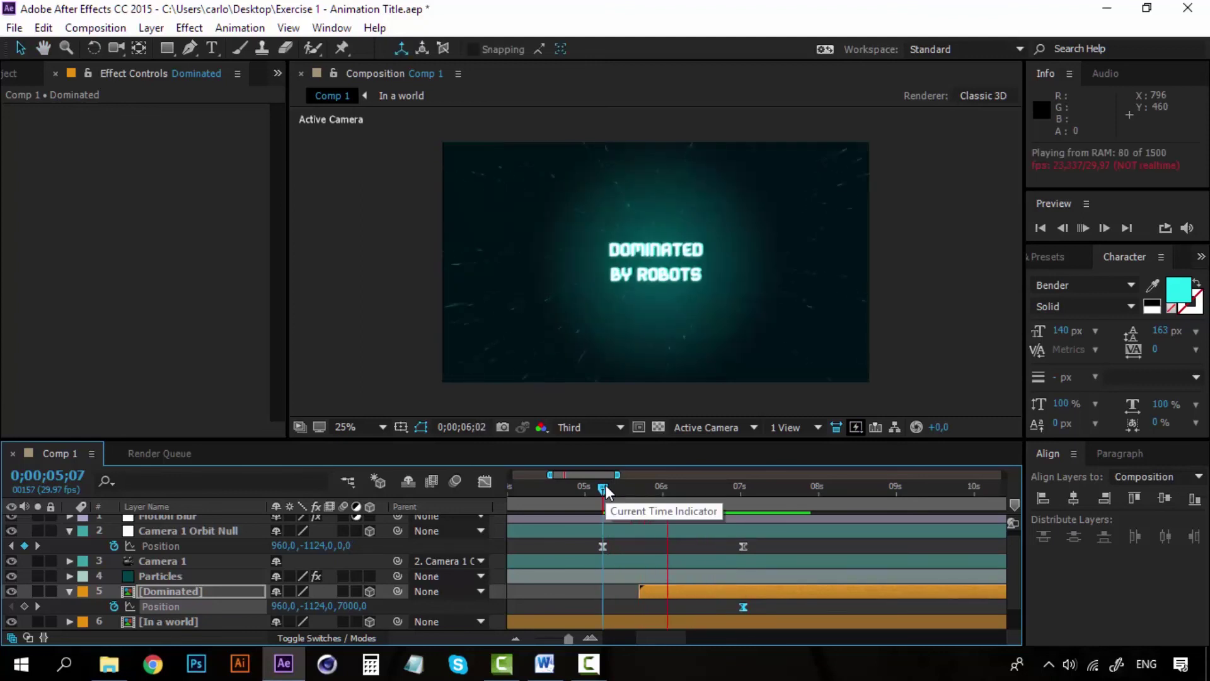
drag(605, 491, 747, 487)
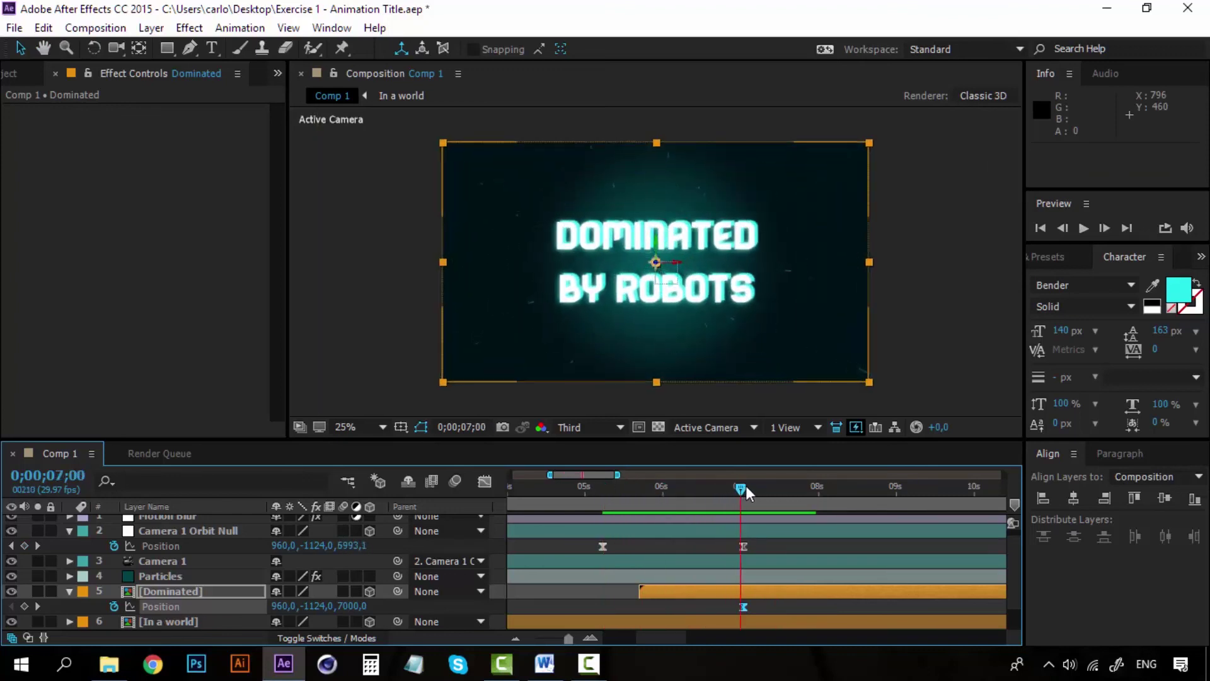